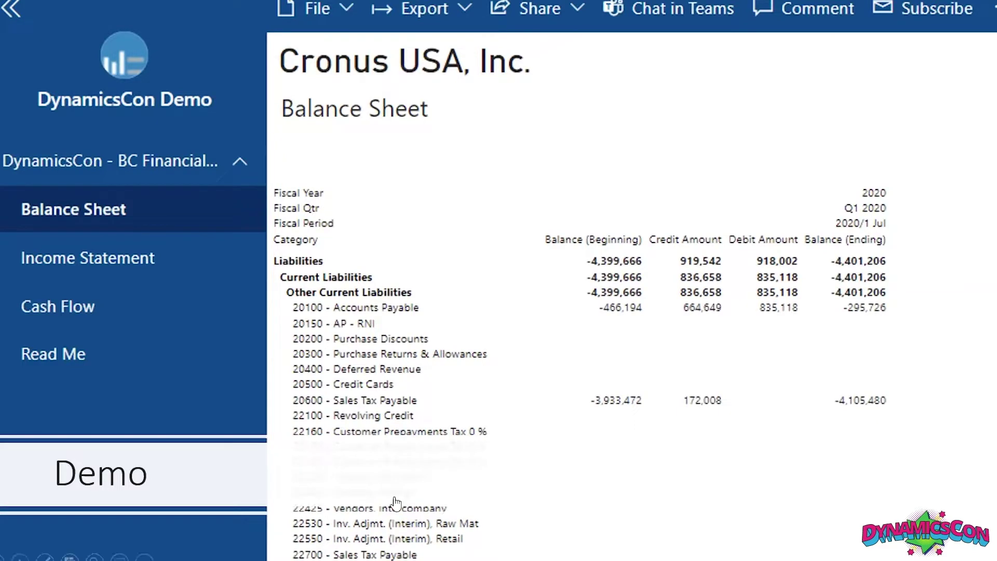
# Step: Open the DynamicsCon Demo app in Power BI and view its Balance Sheet and Read Me pages
pyautogui.click(306, 353)
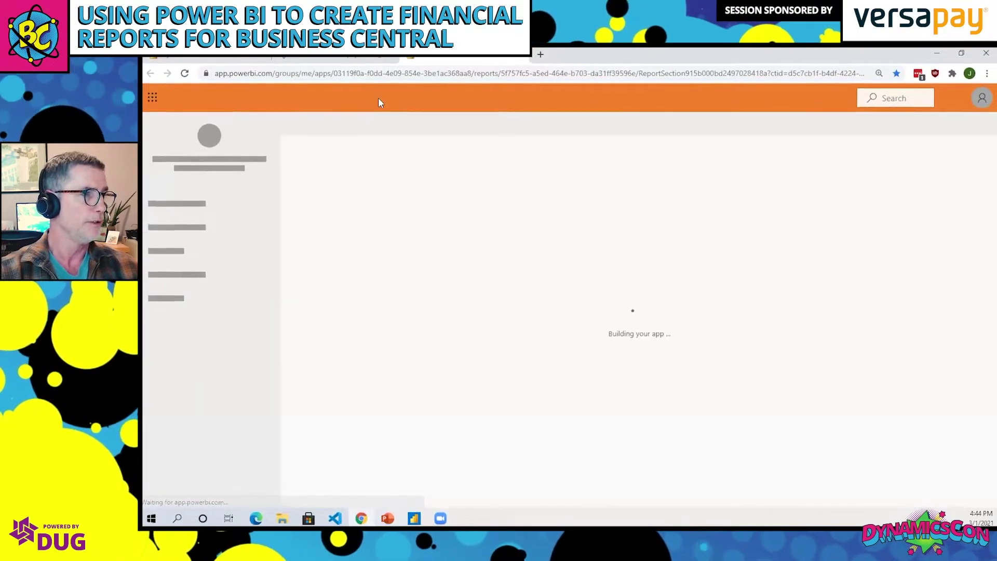
pyautogui.press('F11')
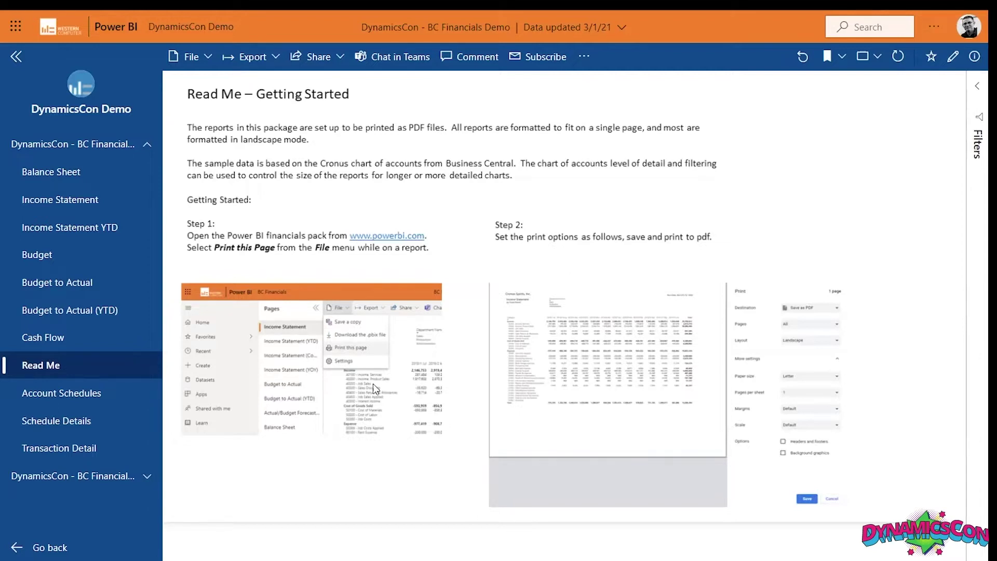
pyautogui.click(47, 176)
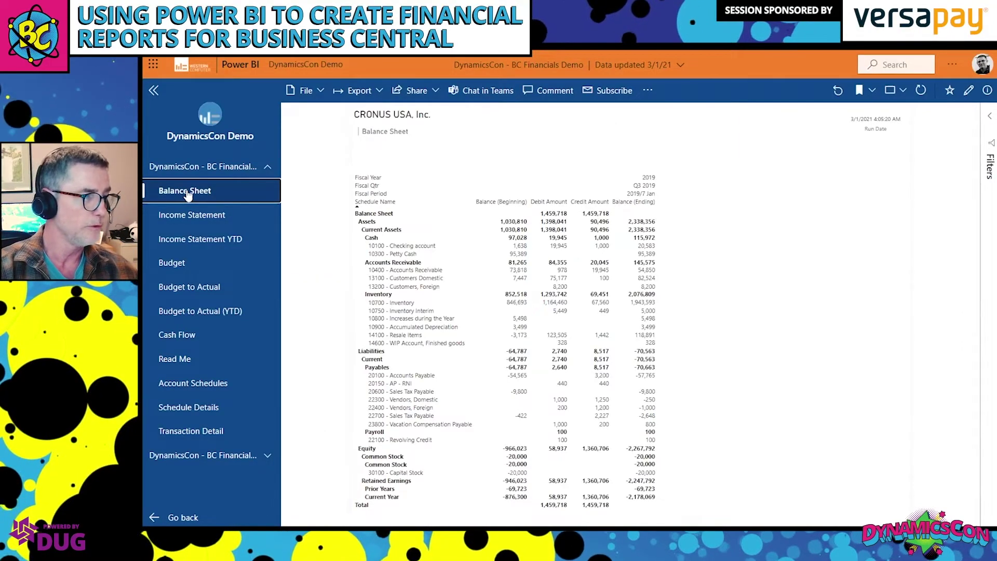
pyautogui.click(198, 366)
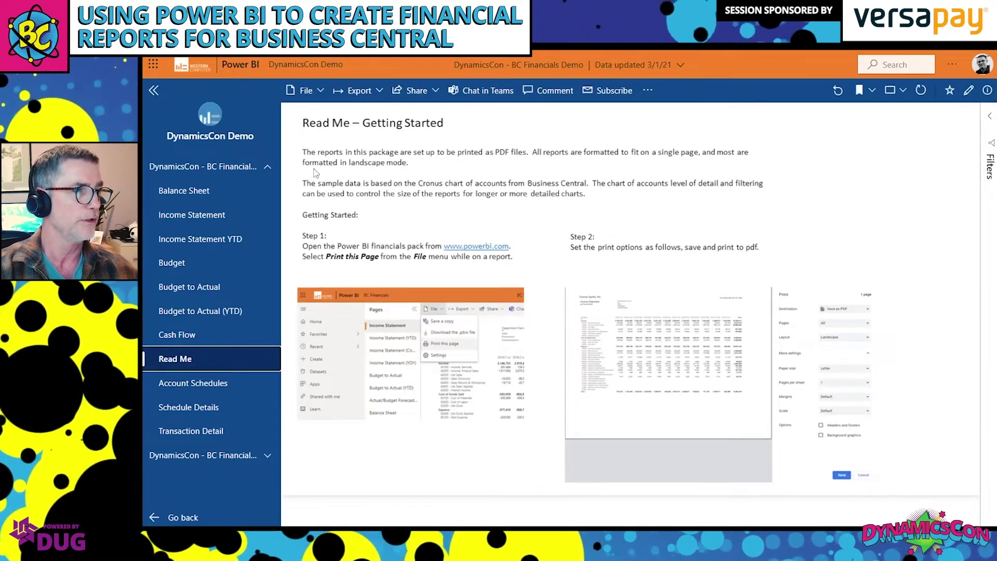
# Step: Print the Balance Sheet page with Save as PDF as the destination
pyautogui.click(192, 196)
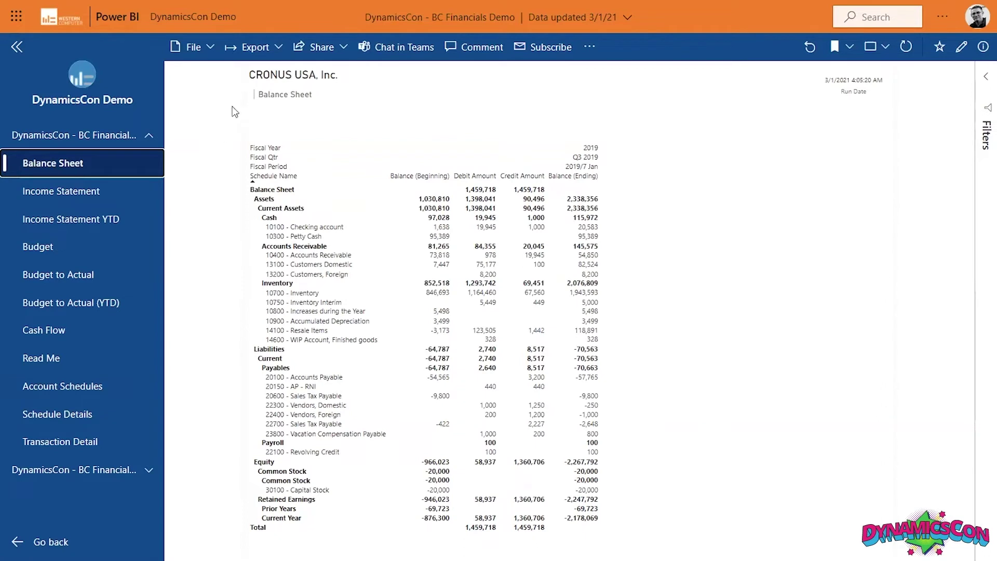
pyautogui.click(211, 50)
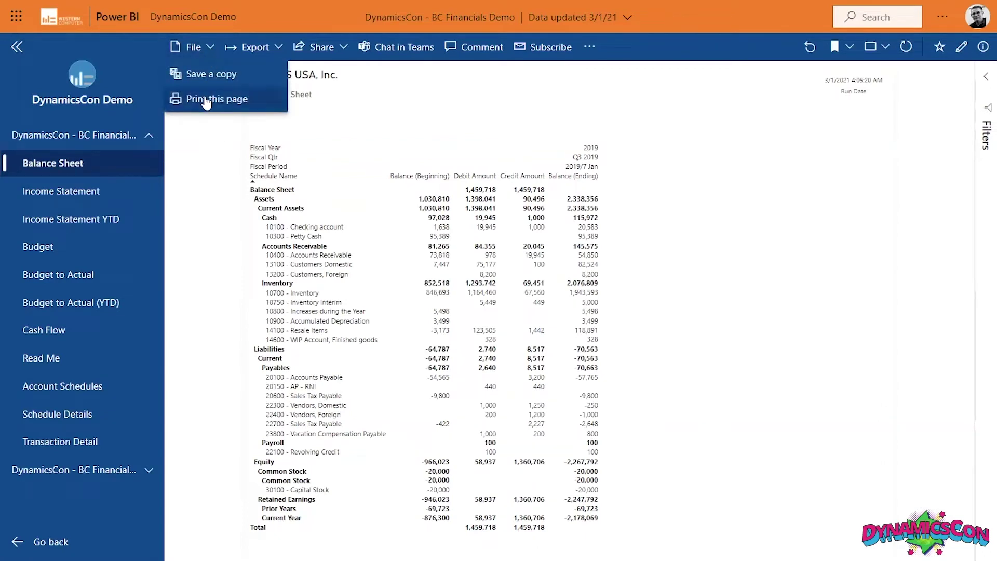
pyautogui.click(241, 98)
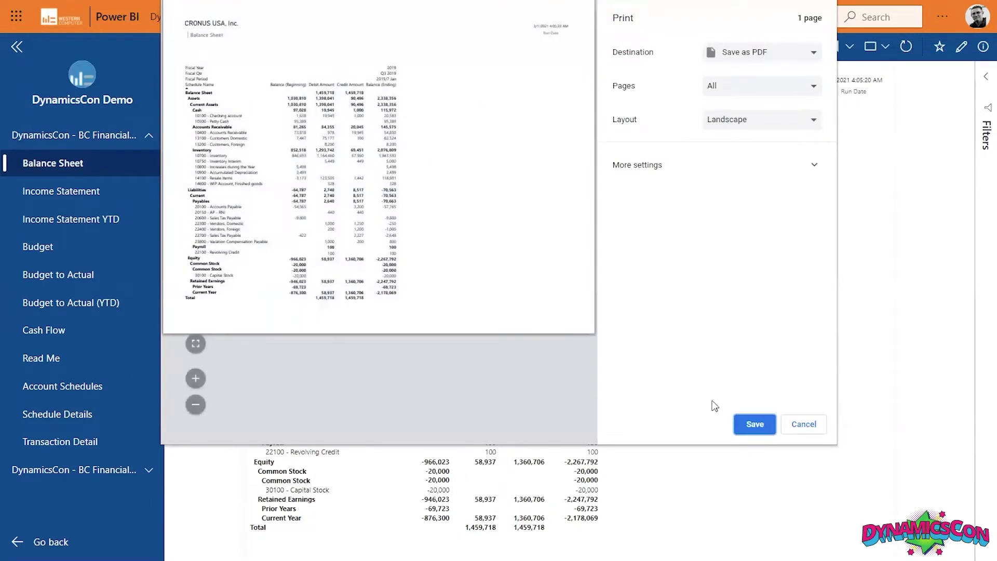
pyautogui.click(755, 425)
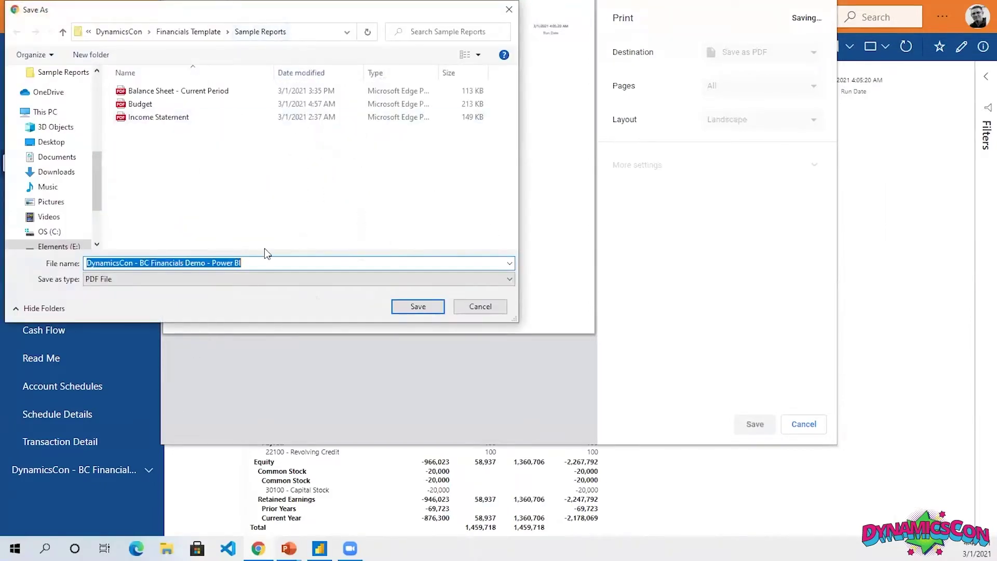
# Step: Name the PDF file Balance Sheet and save it in the Sample Reports folder
pyautogui.write('BAlance')
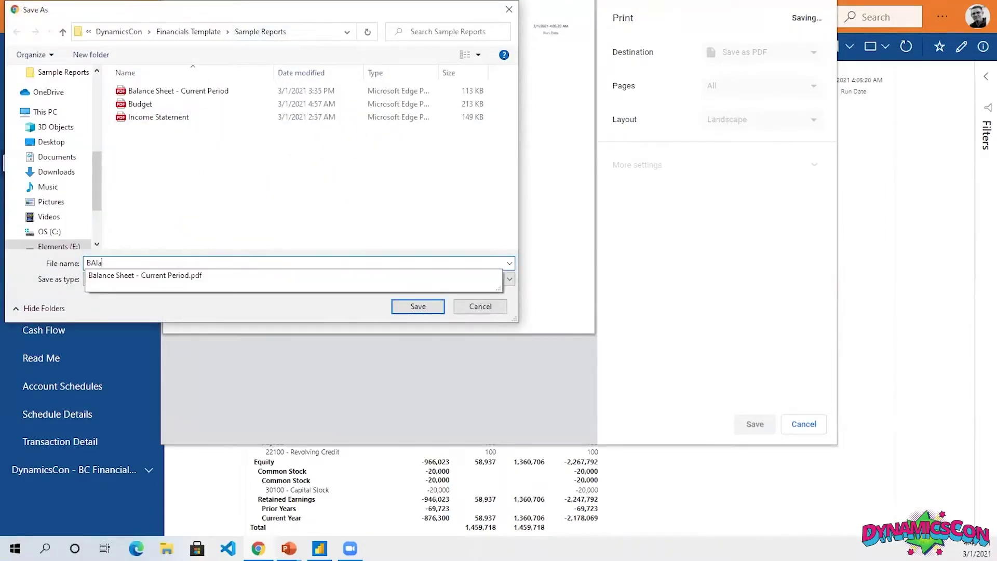
pyautogui.press('BackSpace')
pyautogui.press('BackSpace')
pyautogui.press('BackSpace')
pyautogui.press('BackSpace')
pyautogui.press('BackSpace')
pyautogui.press('BackSpace')
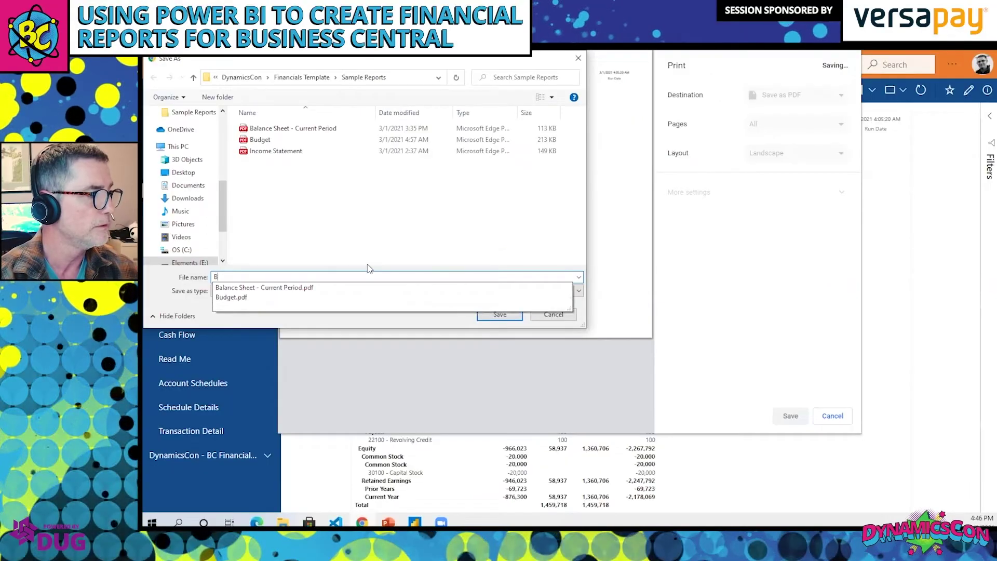
pyautogui.write('alance')
pyautogui.press('Down')
pyautogui.press('Return')
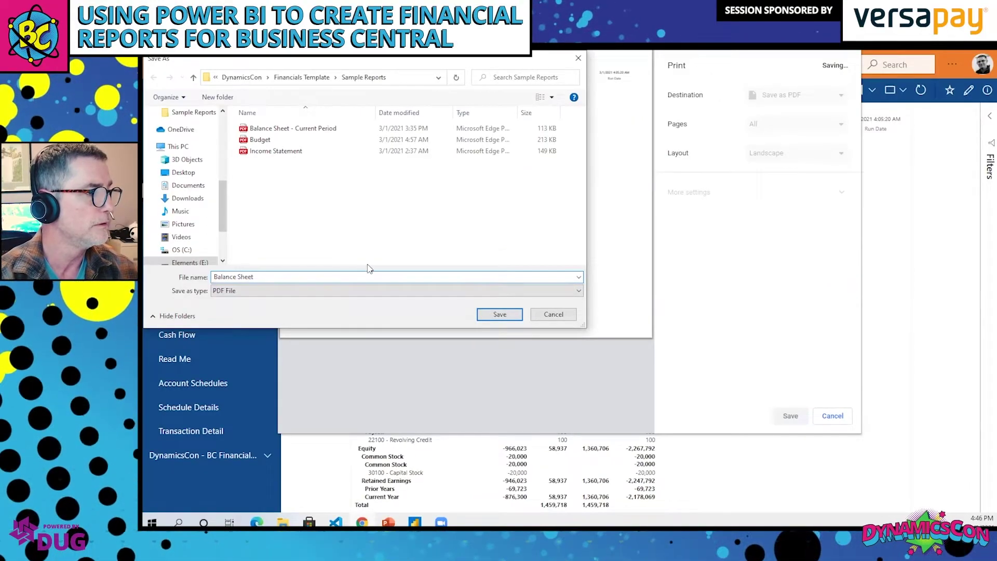
pyautogui.press('Return')
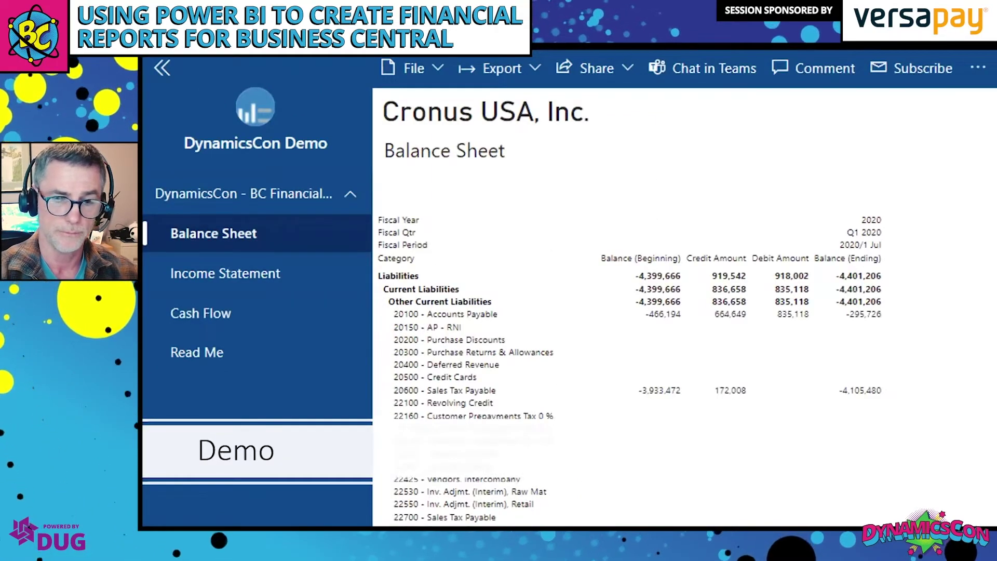
# Step: Open the Balance Sheet PDF from the Sample Reports folder in File Explorer and review the printed page
pyautogui.press('super+e')
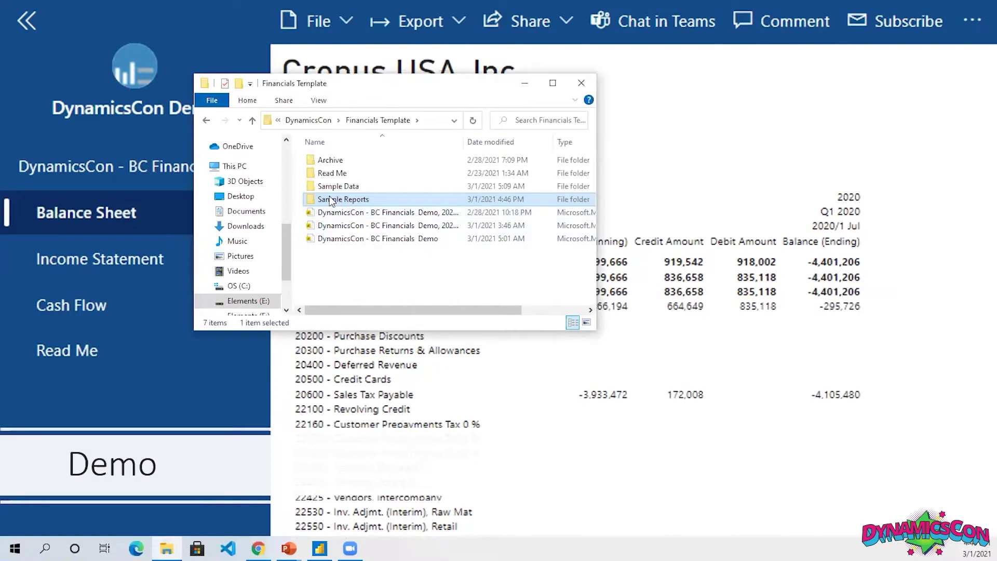
pyautogui.doubleClick(330, 200)
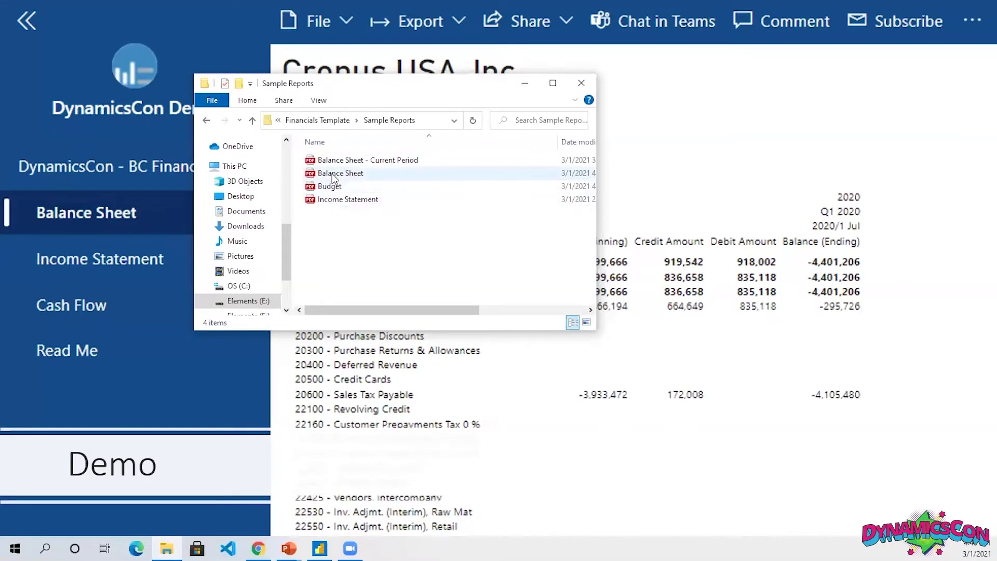
pyautogui.doubleClick(332, 174)
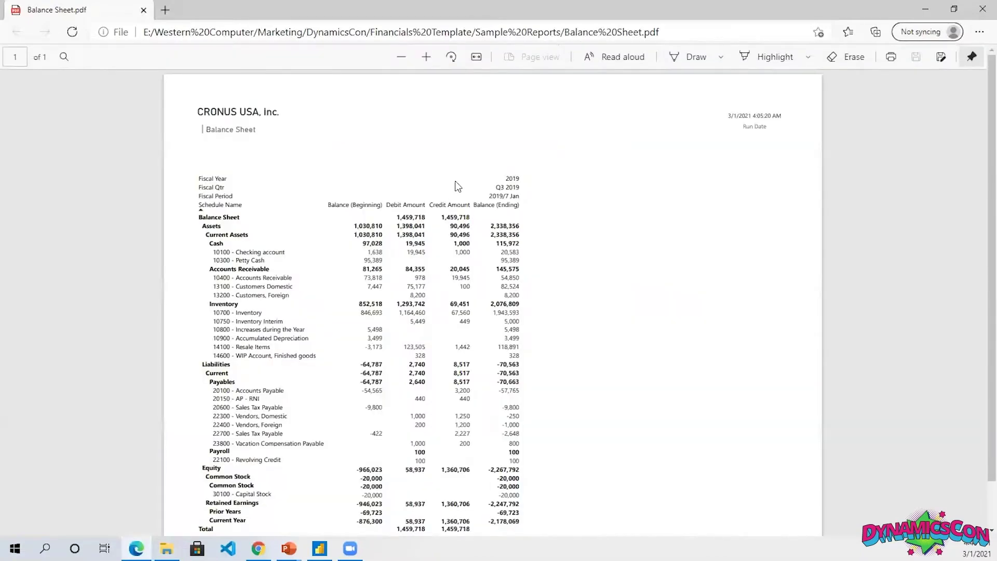
pyautogui.scroll(-1, 463, 186)
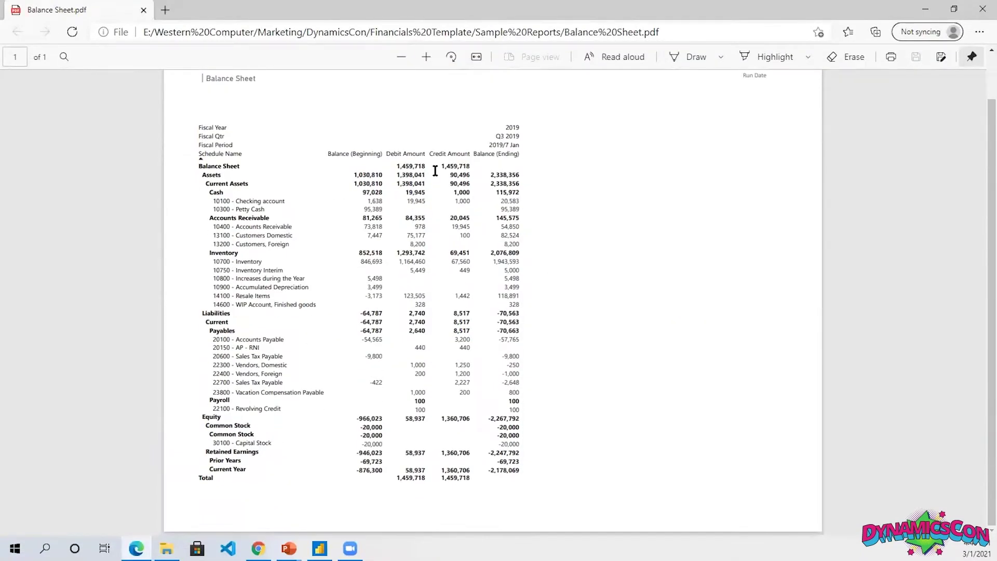
pyautogui.scroll(1, 435, 171)
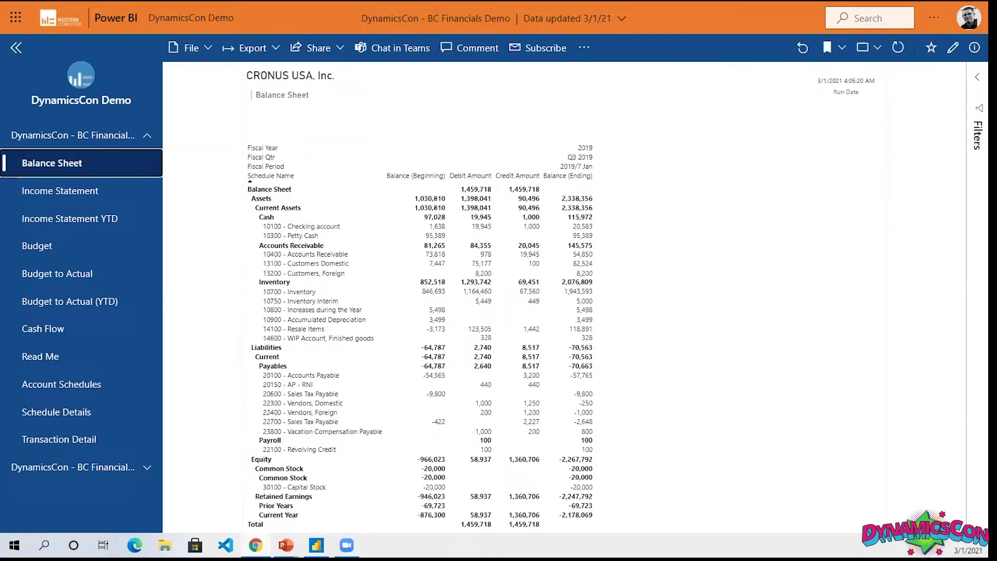
# Step: Switch to the Income Statement report page in Power BI and show the full list of report bookmarks with readable names
pyautogui.moveTo(275, 502)
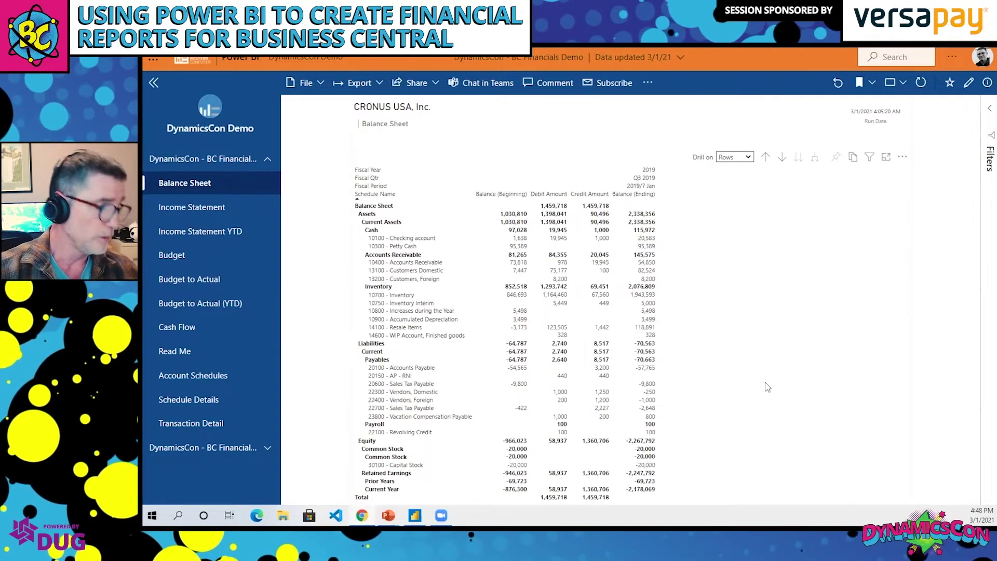
pyautogui.click(217, 216)
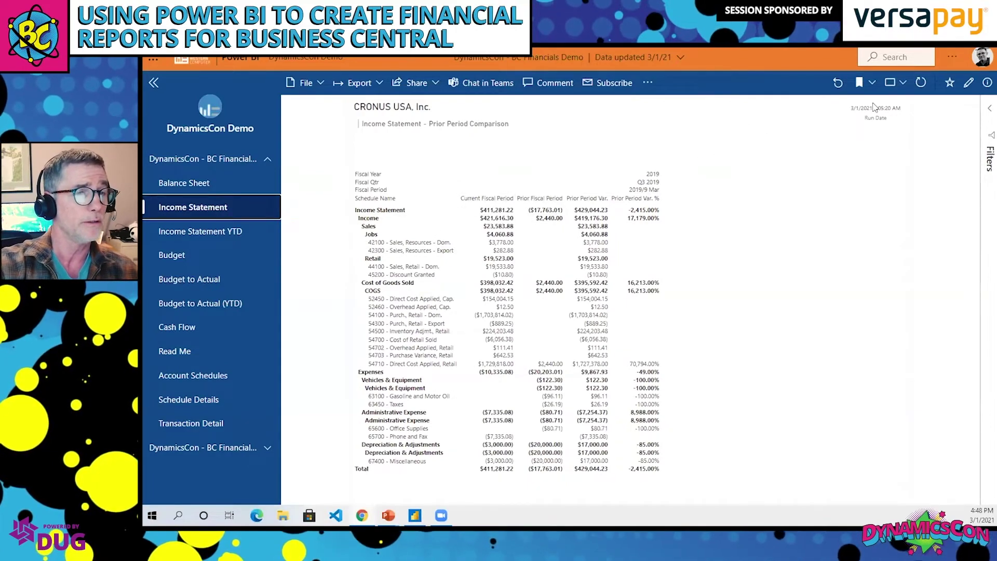
pyautogui.click(873, 82)
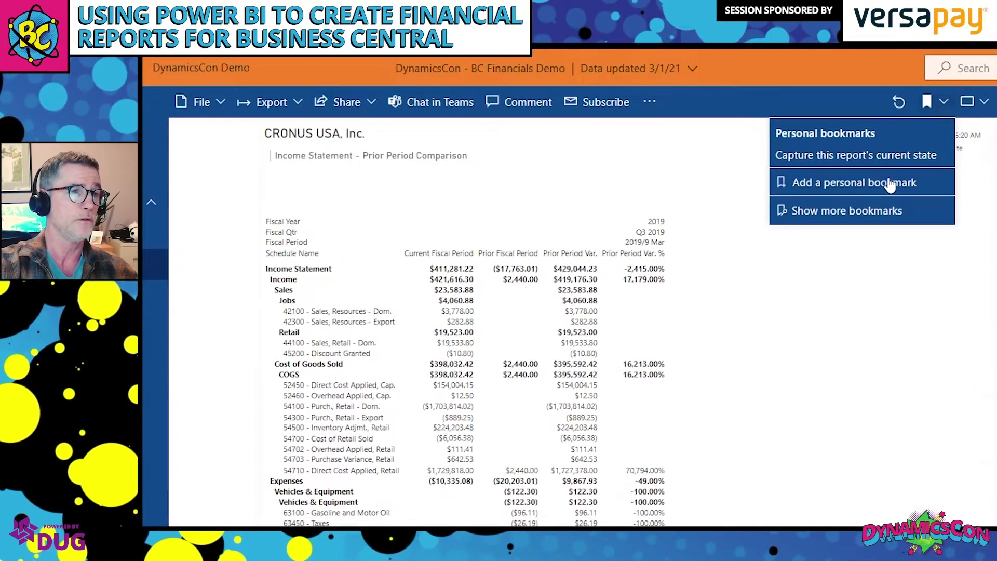
pyautogui.click(852, 212)
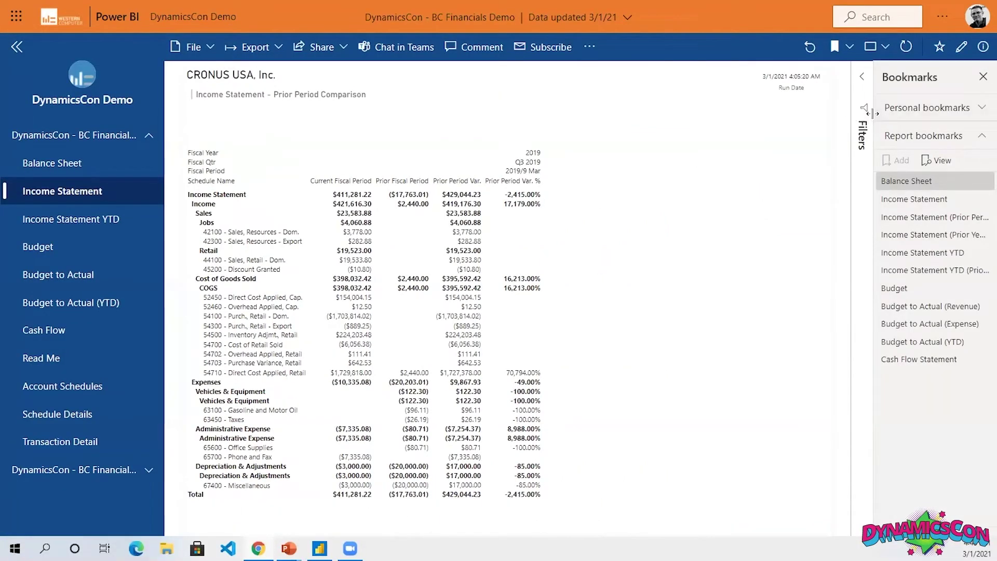
pyautogui.moveTo(866, 122); pyautogui.dragTo(807, 134)
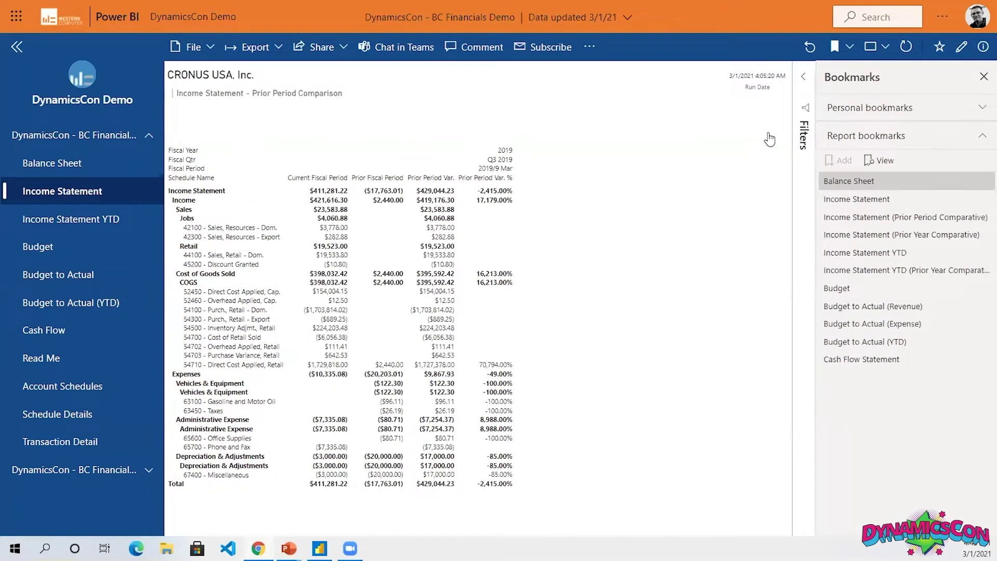
# Step: View the Income Statement YTD bookmark and return to the Income Statement bookmark
pyautogui.click(826, 257)
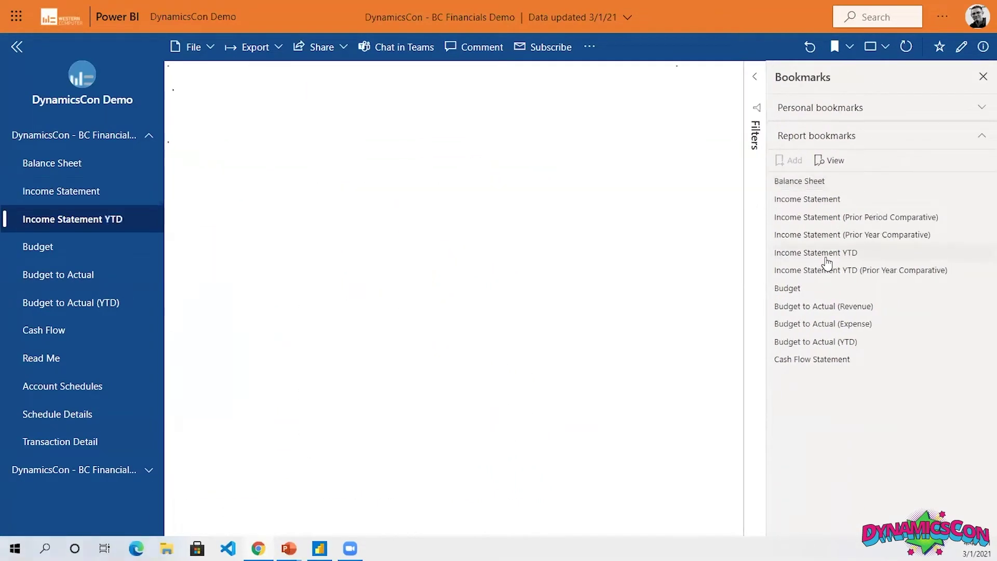
pyautogui.click(816, 206)
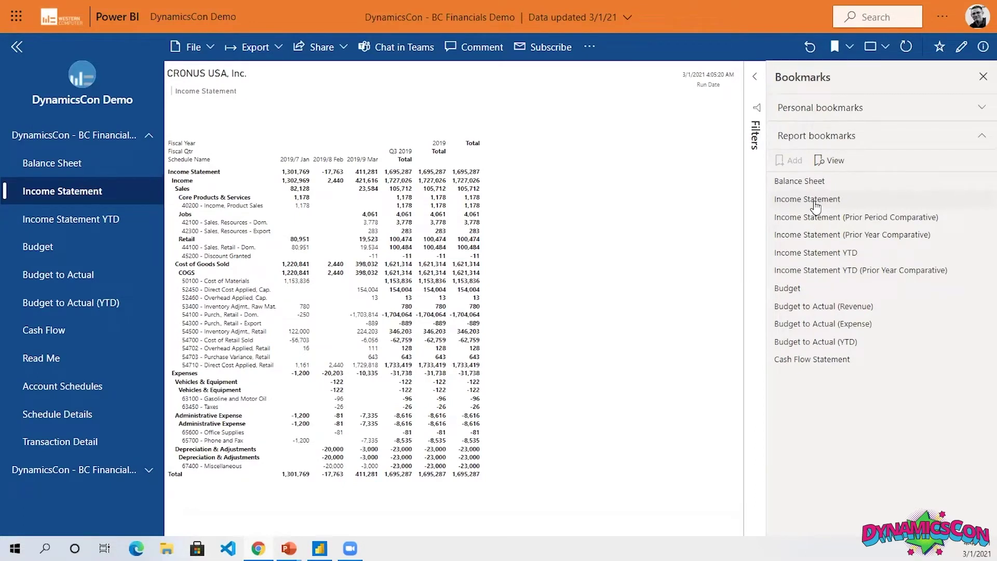
pyautogui.click(815, 205)
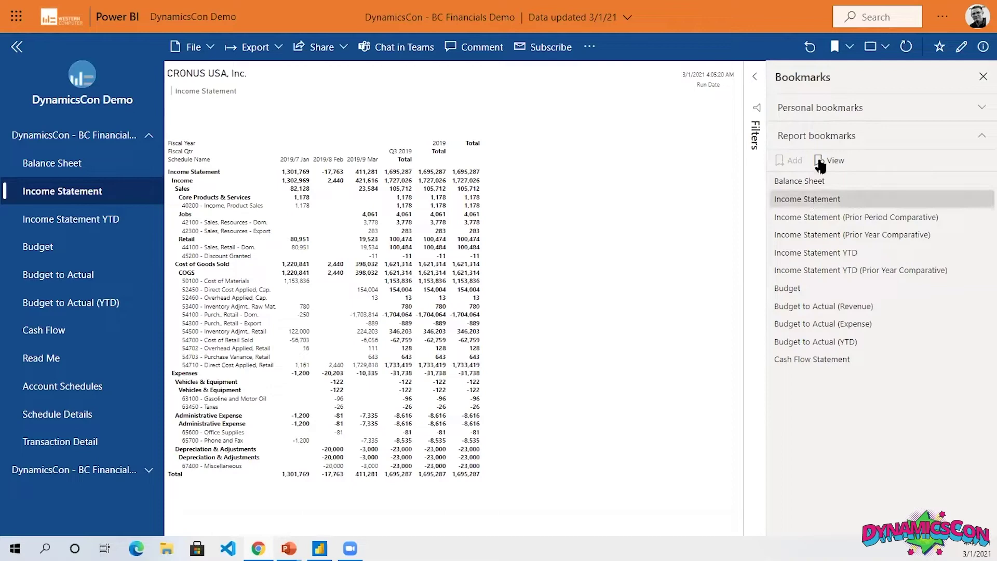
# Step: Filter the income statement's Fiscal Period to 2019/7 Jan, and clear that filter again
pyautogui.click(755, 82)
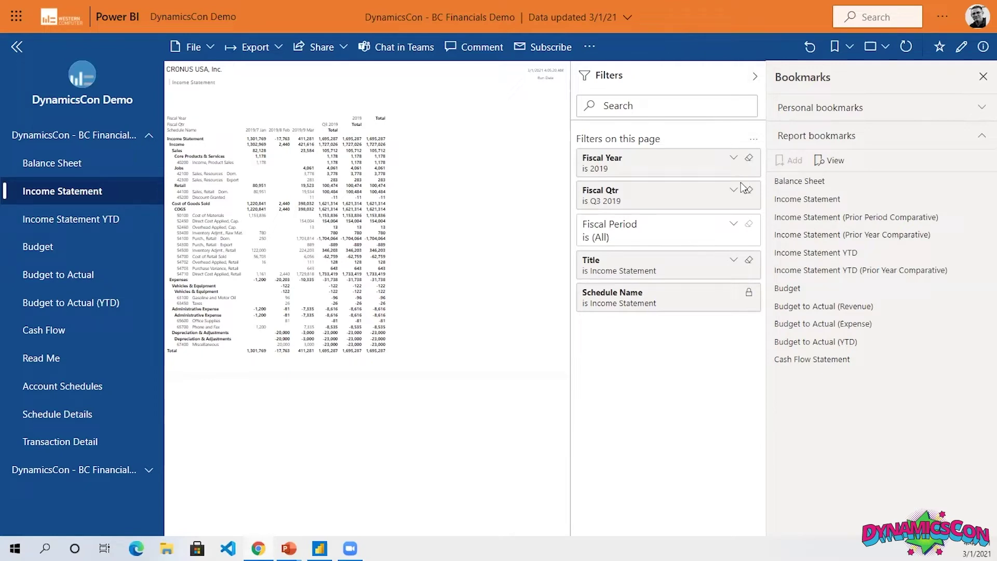
pyautogui.click(734, 228)
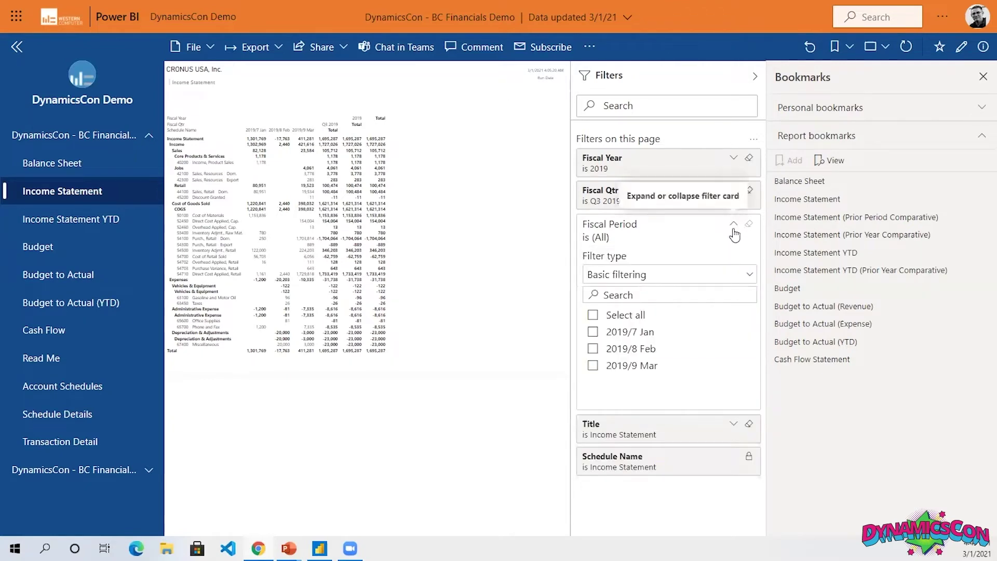
pyautogui.click(593, 332)
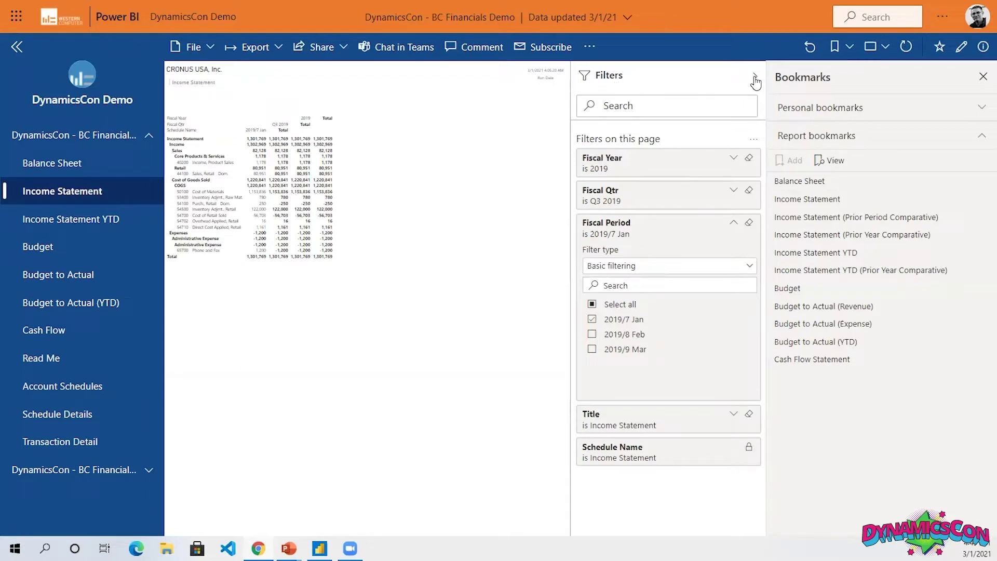
pyautogui.click(584, 300)
pyautogui.click(756, 79)
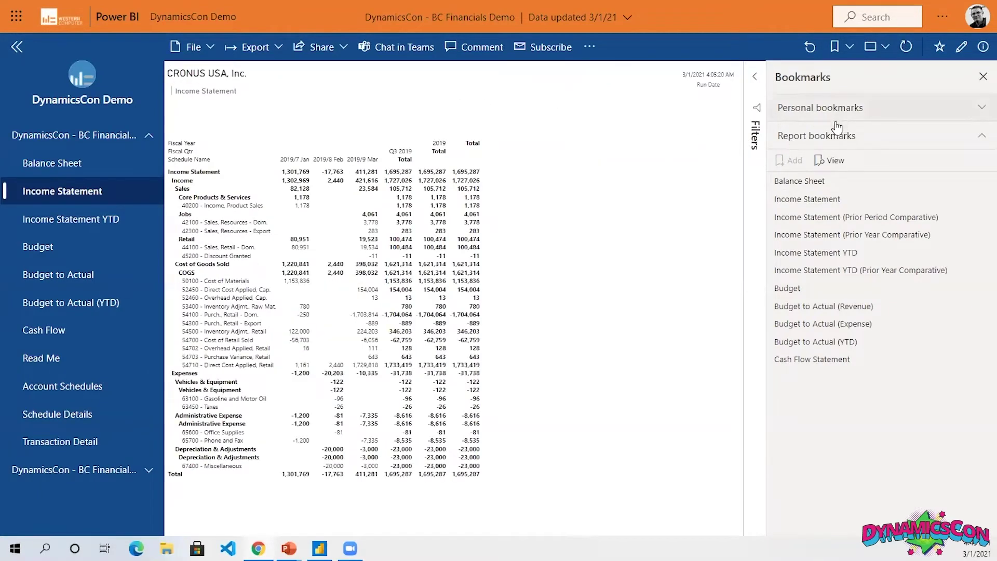
# Step: Apply the Income Statement (Prior Period Comparative) bookmark and check its page filters
pyautogui.click(823, 219)
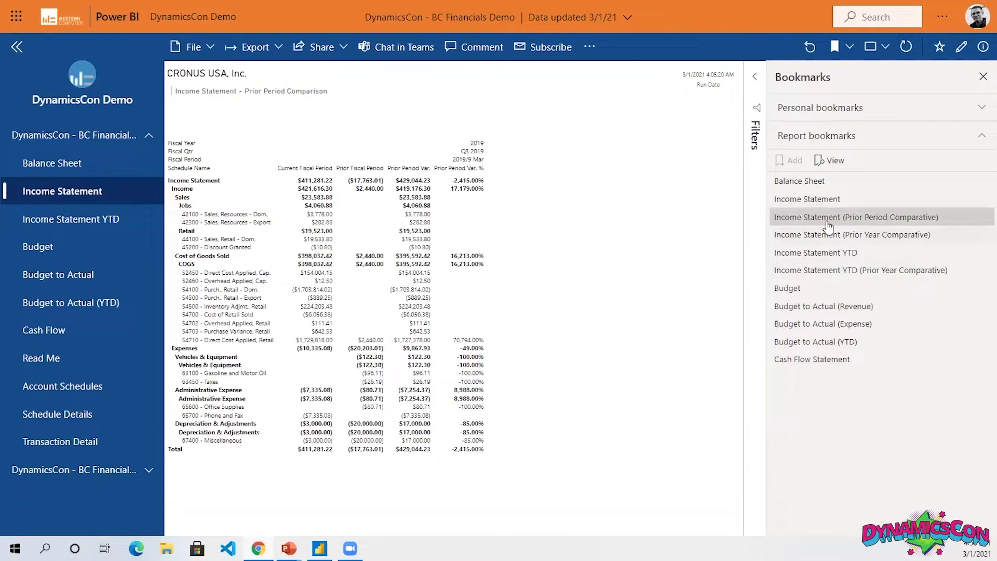
pyautogui.click(757, 97)
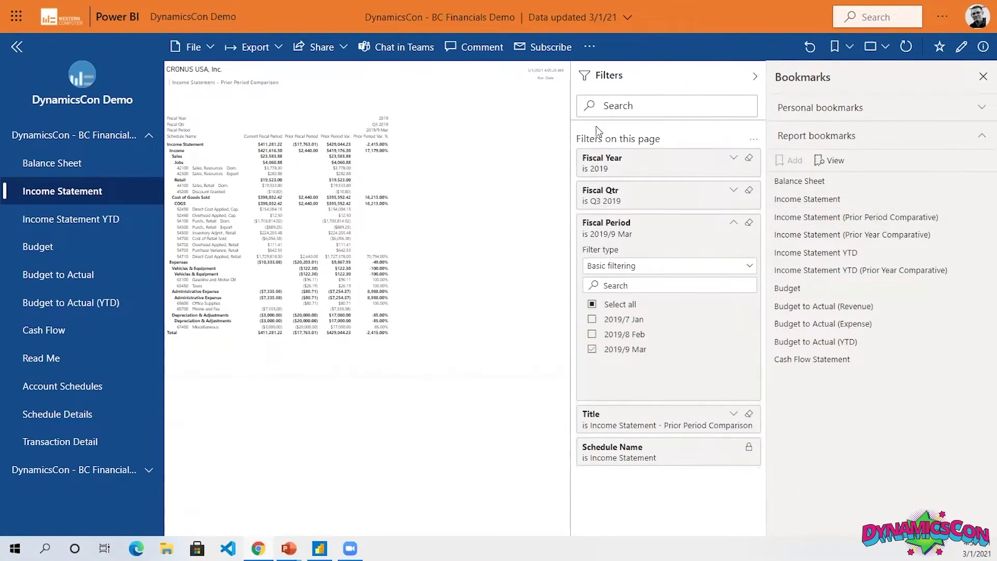
pyautogui.click(757, 80)
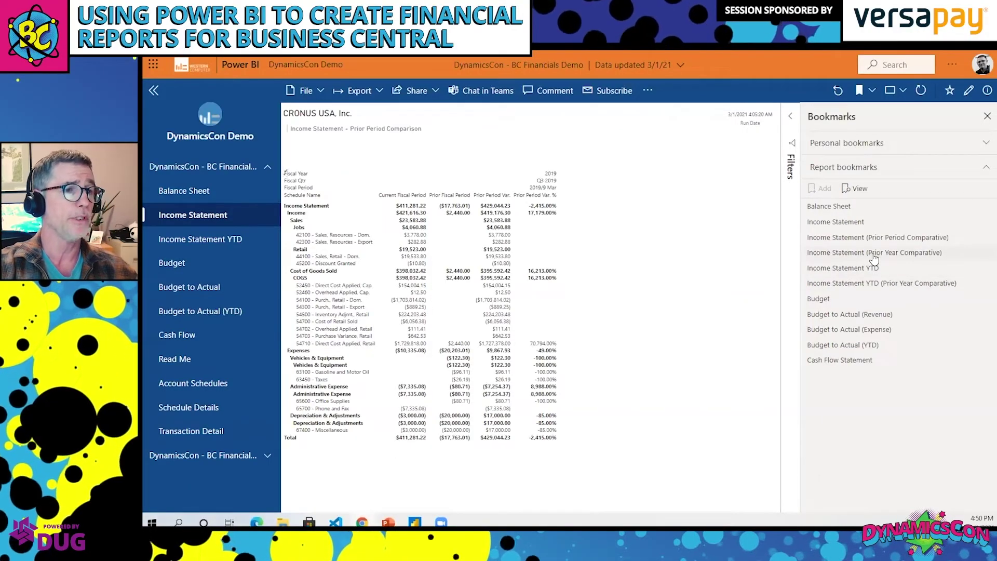
# Step: View the Income Statement (Prior Year Comparative) bookmark, followed by the Income Statement YTD bookmark
pyautogui.click(874, 254)
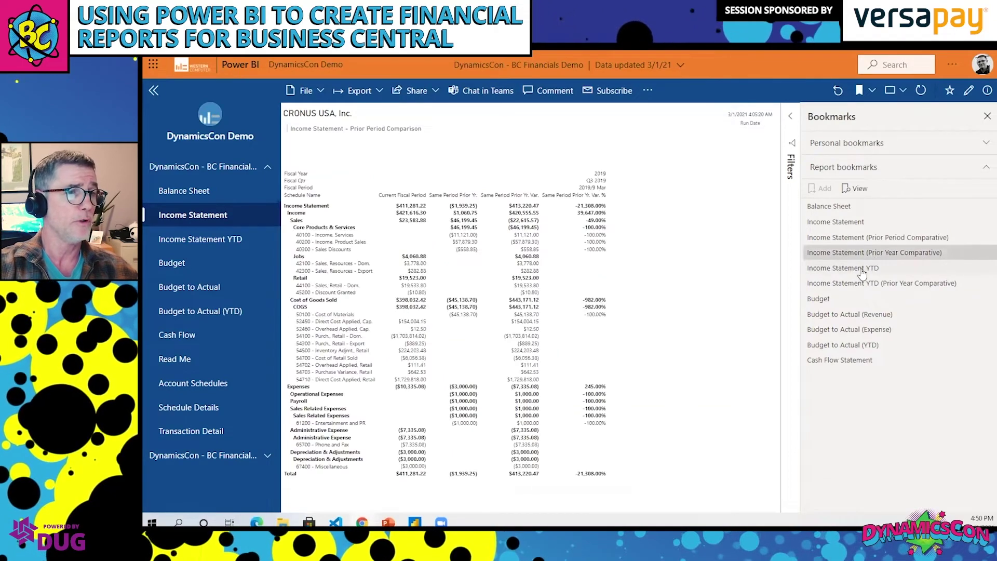
pyautogui.click(861, 270)
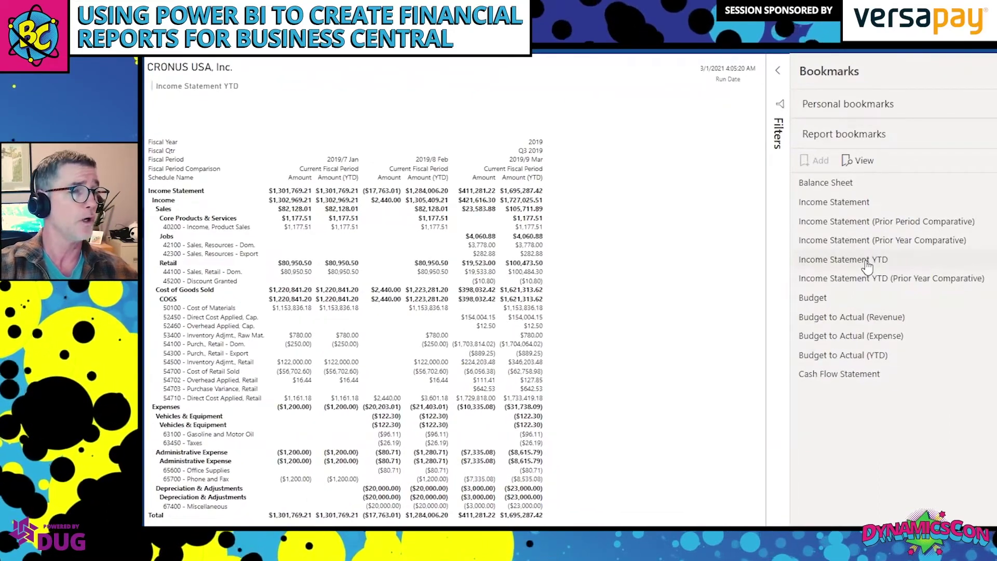
pyautogui.click(865, 266)
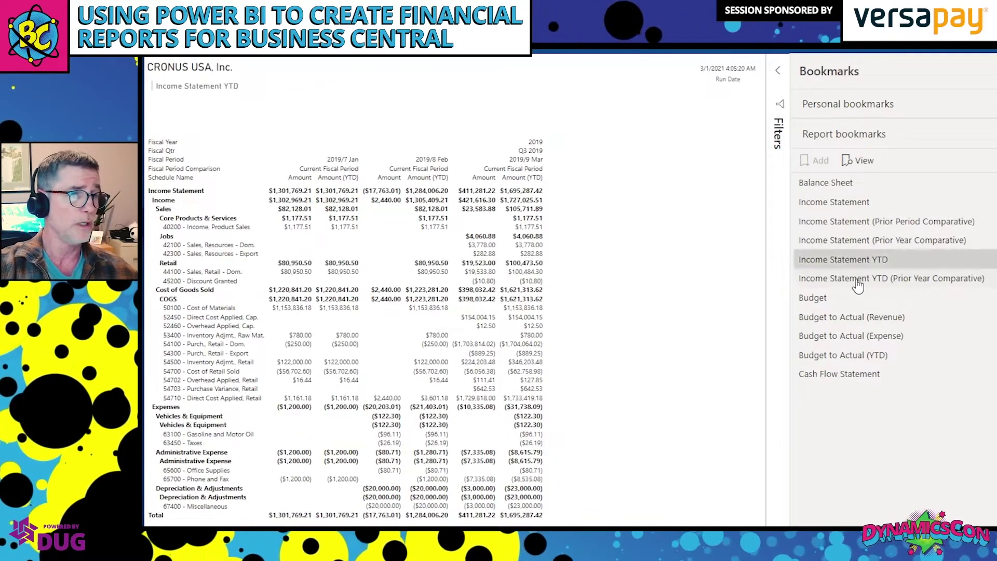
# Step: View the Income Statement YTD (Prior Year Comparative), Budget, and Budget to Actual (Revenue), (Expense) and (YTD) bookmarks in turn
pyautogui.click(857, 281)
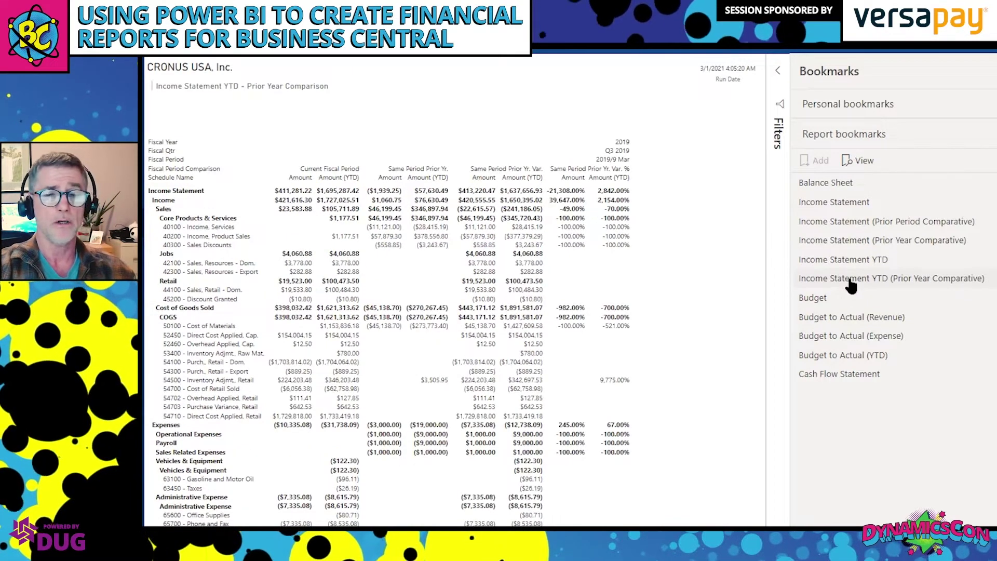
pyautogui.click(820, 300)
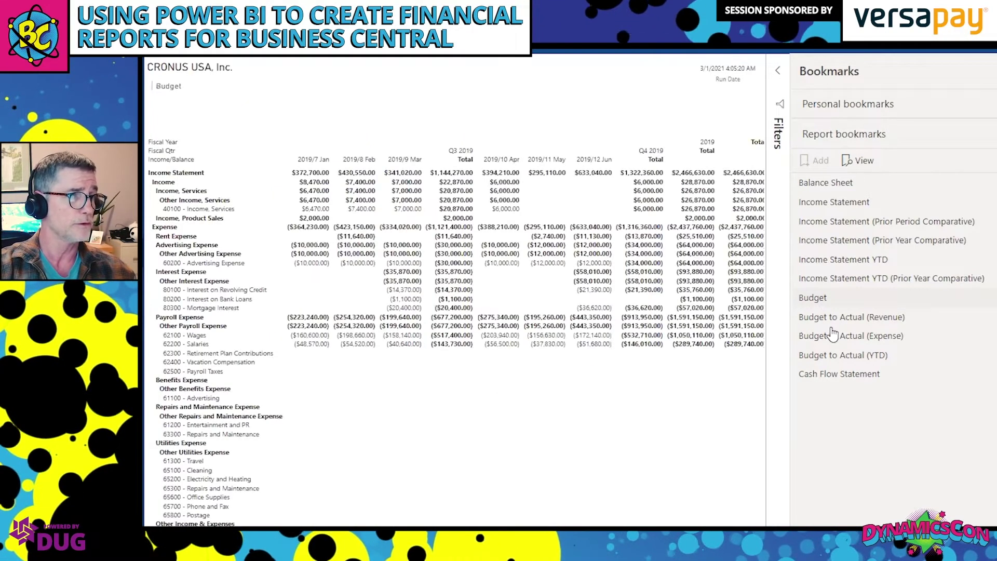
pyautogui.click(830, 318)
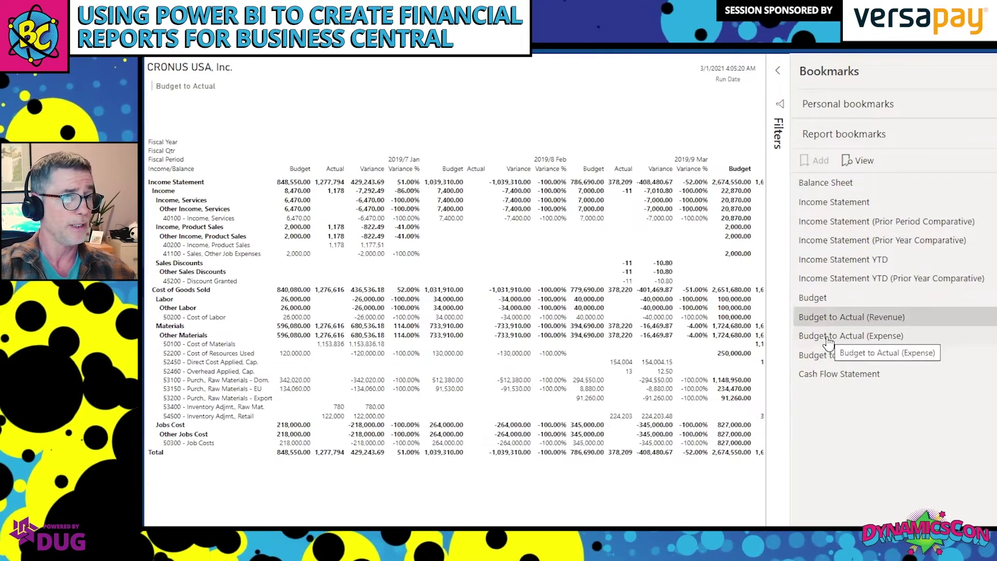
pyautogui.click(831, 342)
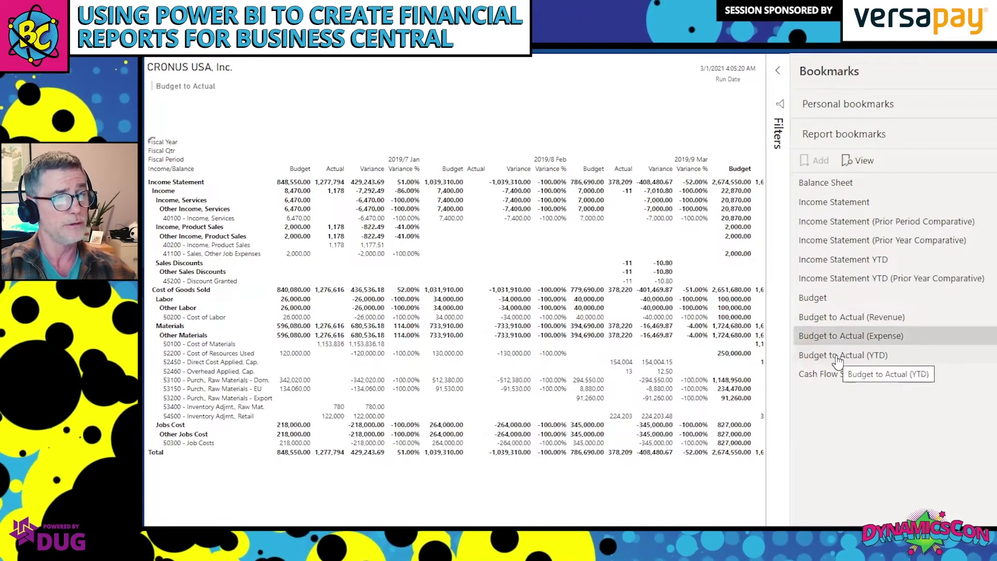
pyautogui.click(838, 355)
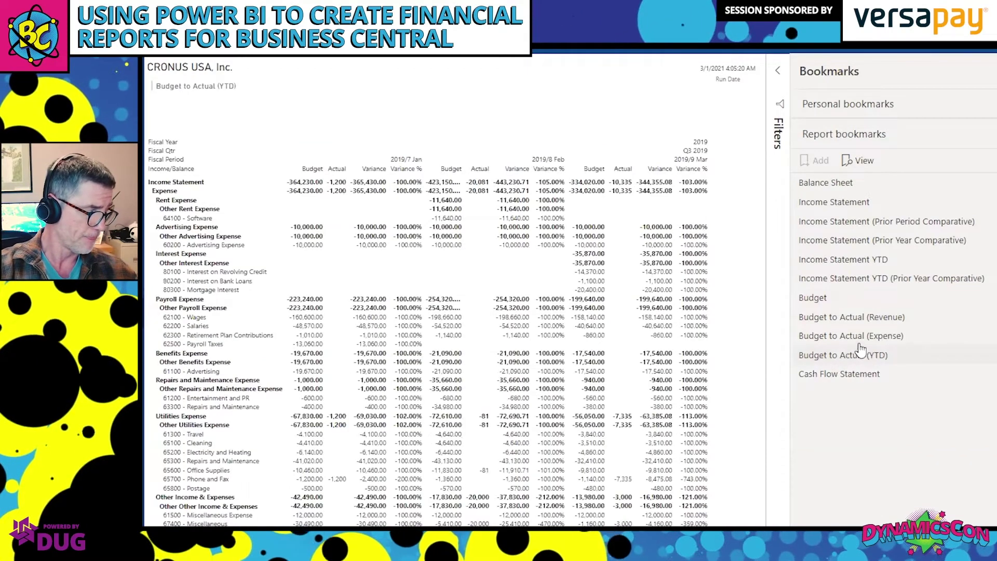
# Step: Apply the Cash Flow Statement bookmark, drill its rows up one level and expand them back down to the account level
pyautogui.click(838, 375)
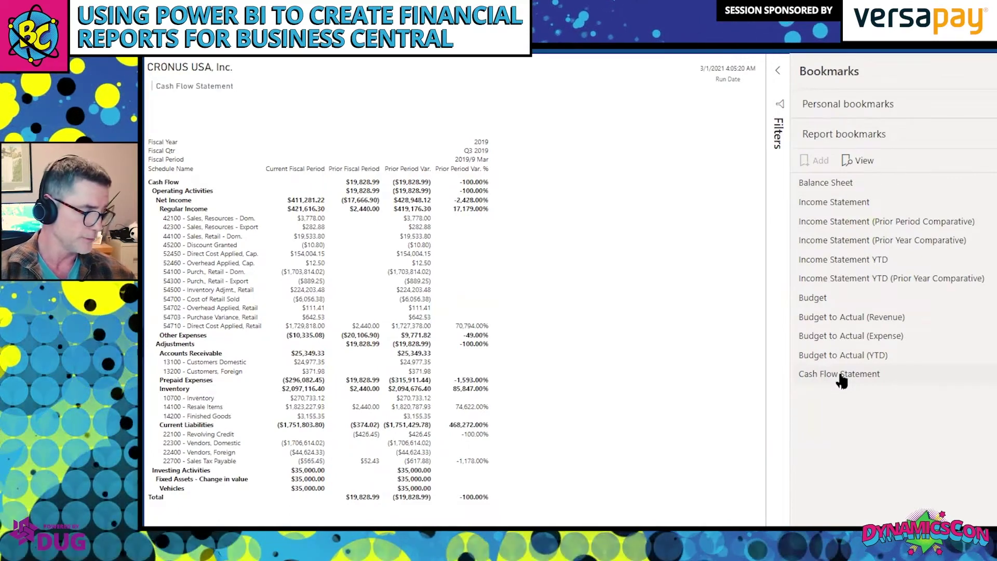
pyautogui.click(841, 375)
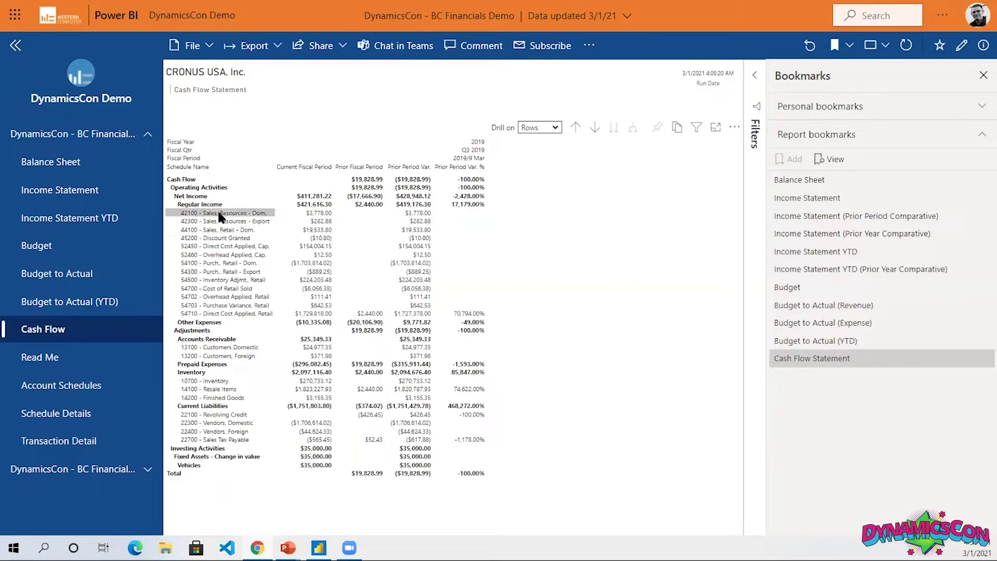
pyautogui.moveTo(183, 209)
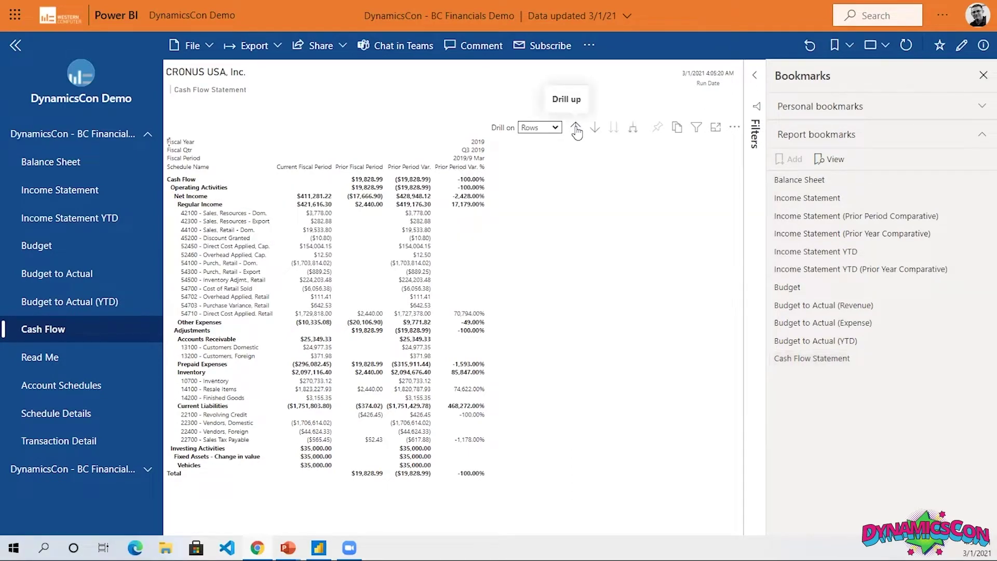
pyautogui.click(576, 128)
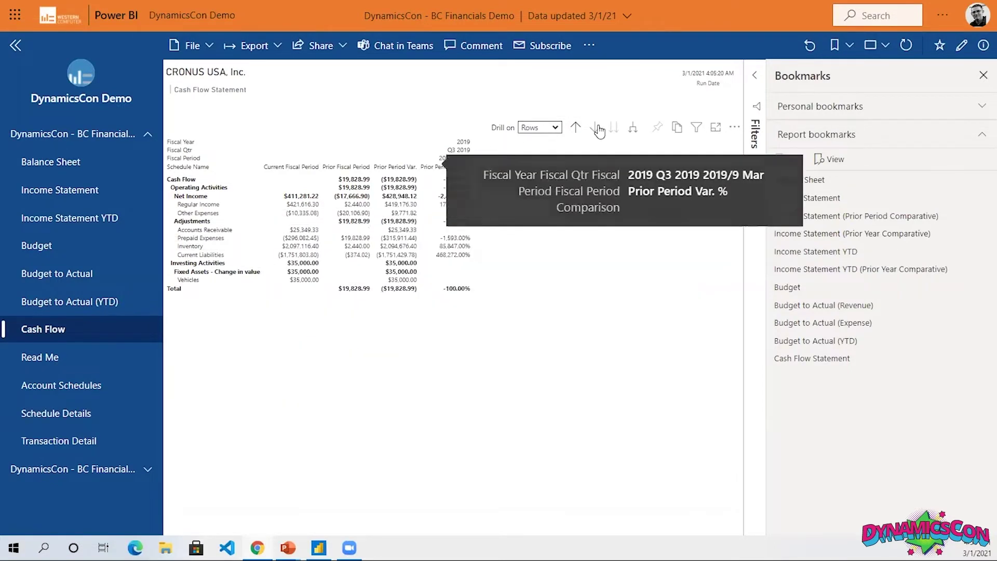
pyautogui.click(631, 126)
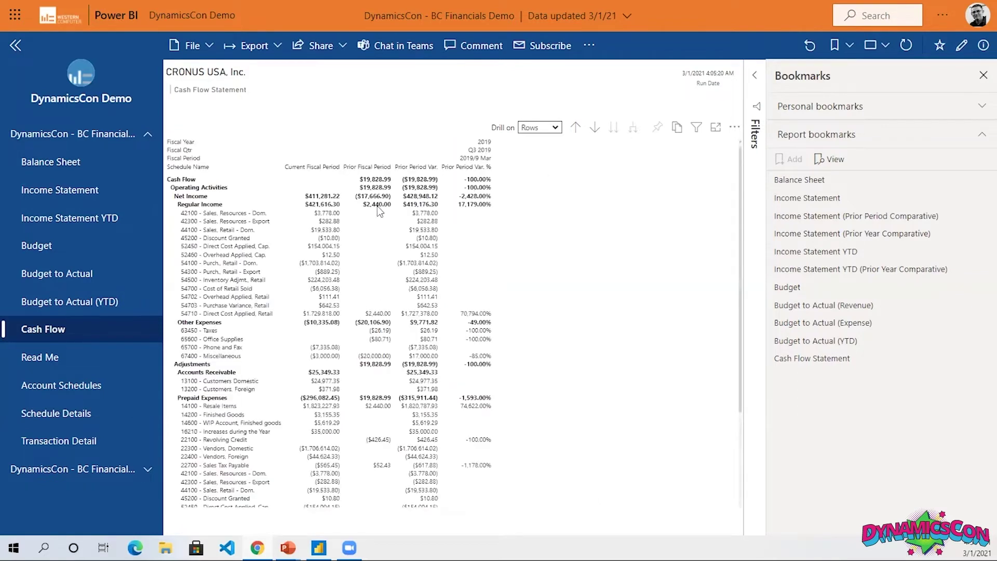
# Step: Drill through from the current-period amount of account 42100 to Transaction Detail, and return to the cash flow statement
pyautogui.rightClick(324, 217)
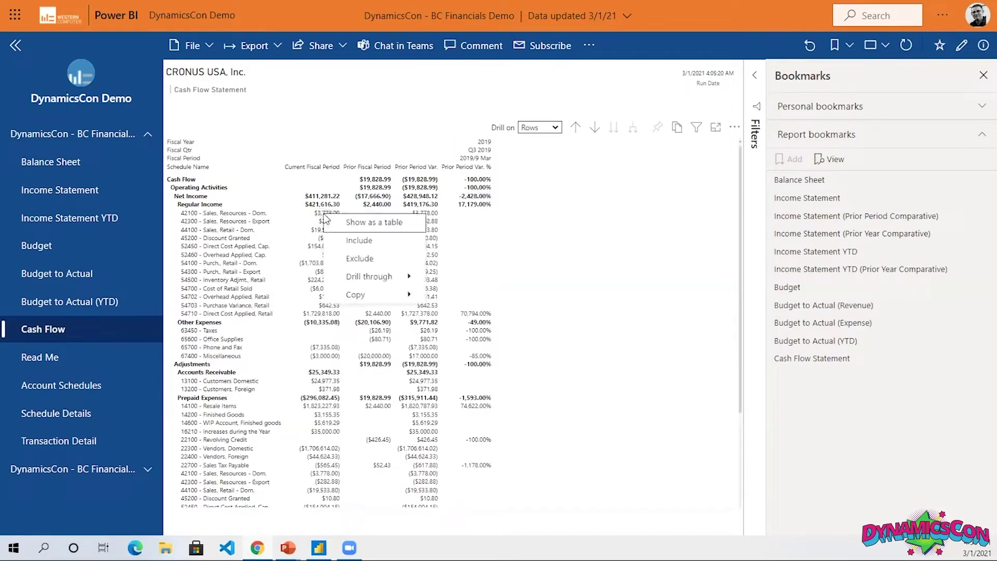
pyautogui.moveTo(368, 276)
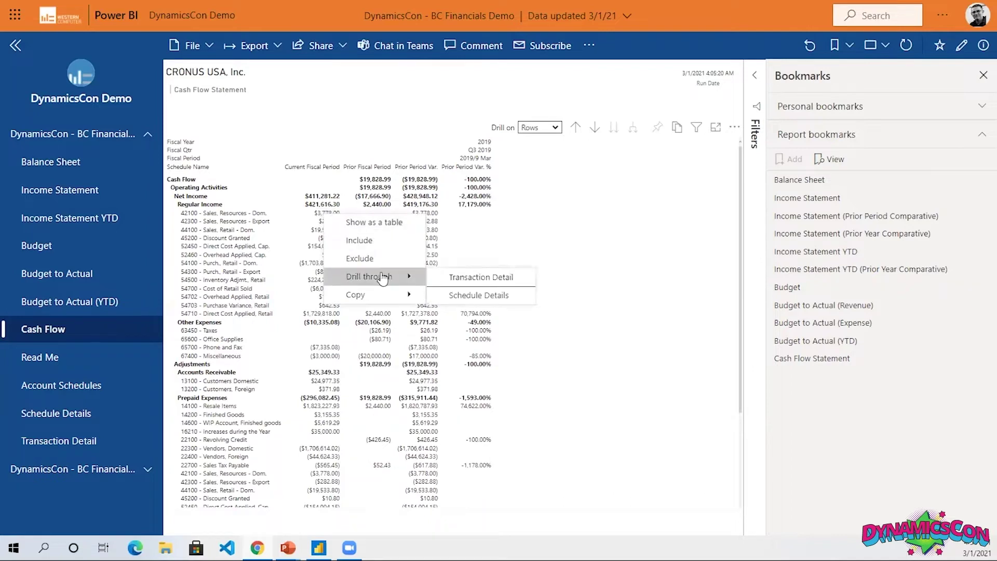
pyautogui.click(474, 278)
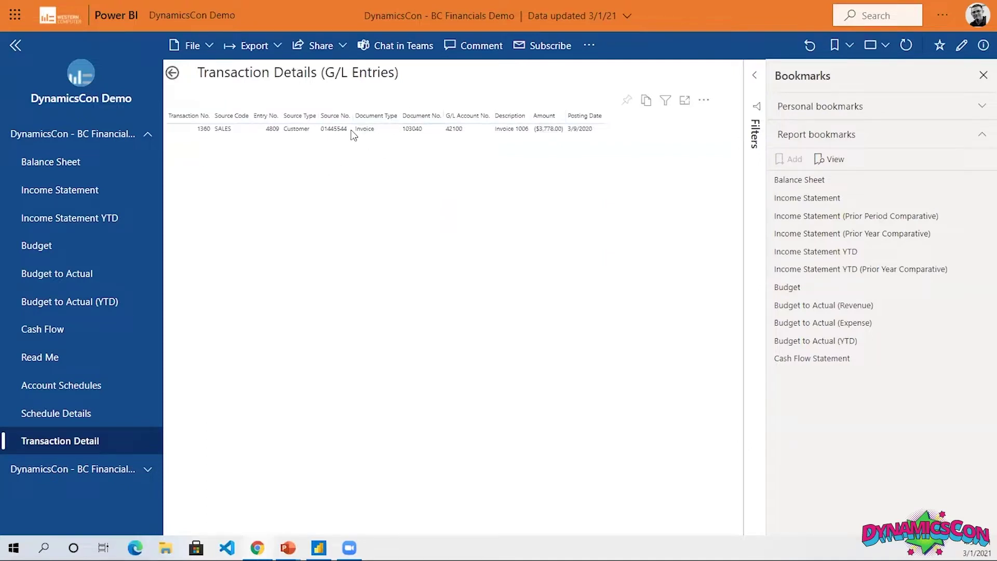
pyautogui.click(173, 74)
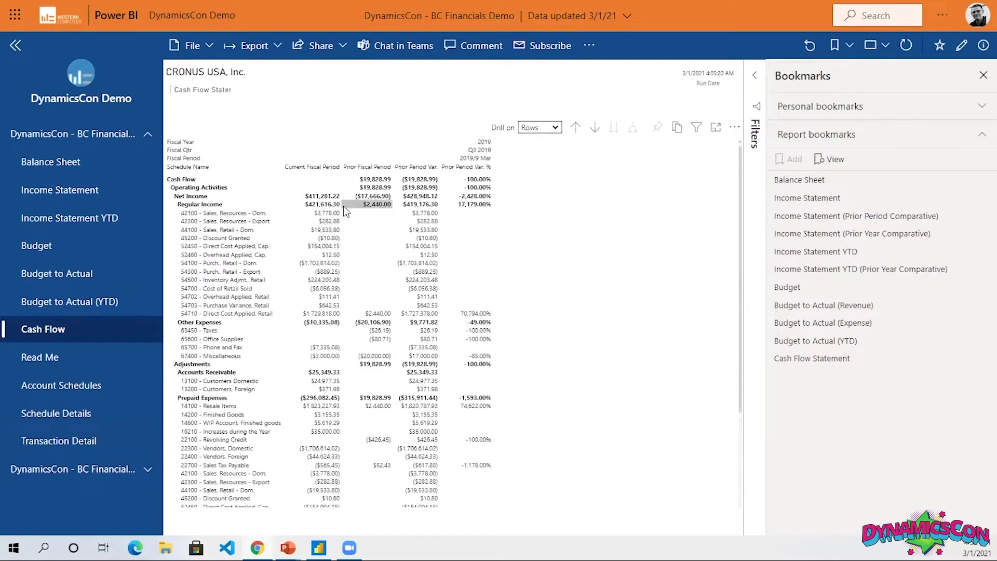
# Step: Drill the cash flow statement's rows up one level to hide the individual accounts
pyautogui.moveTo(343, 206)
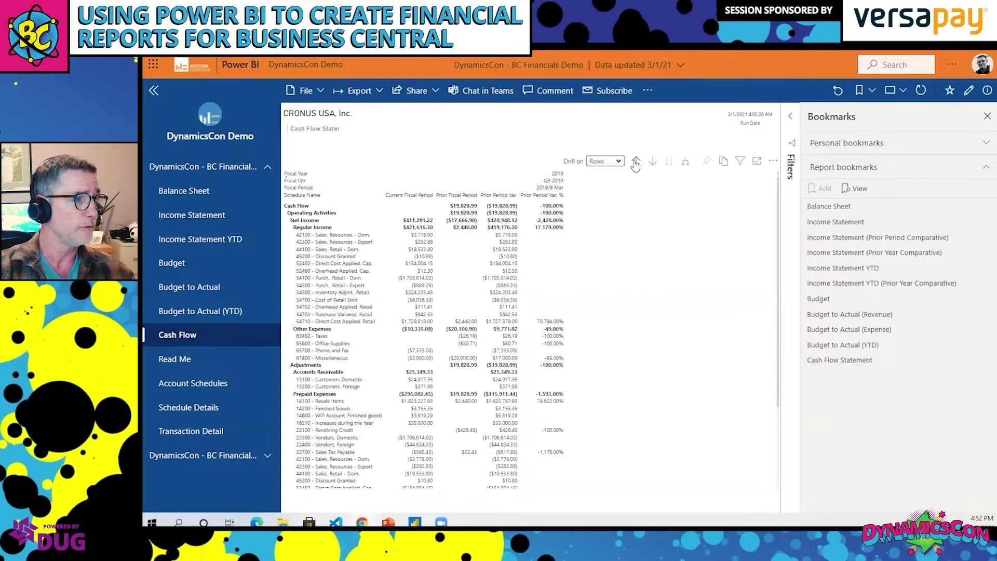
pyautogui.click(635, 162)
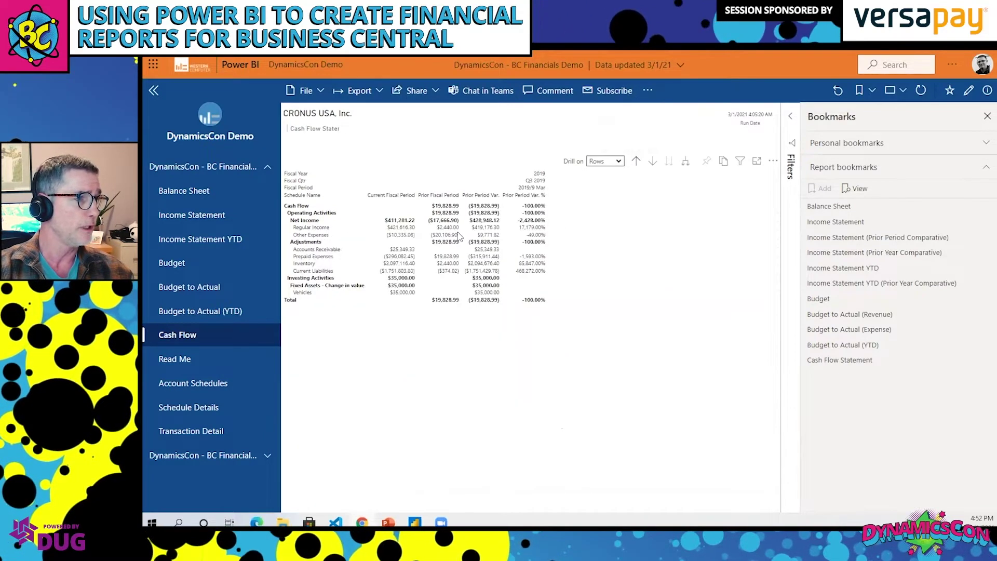
pyautogui.click(307, 213)
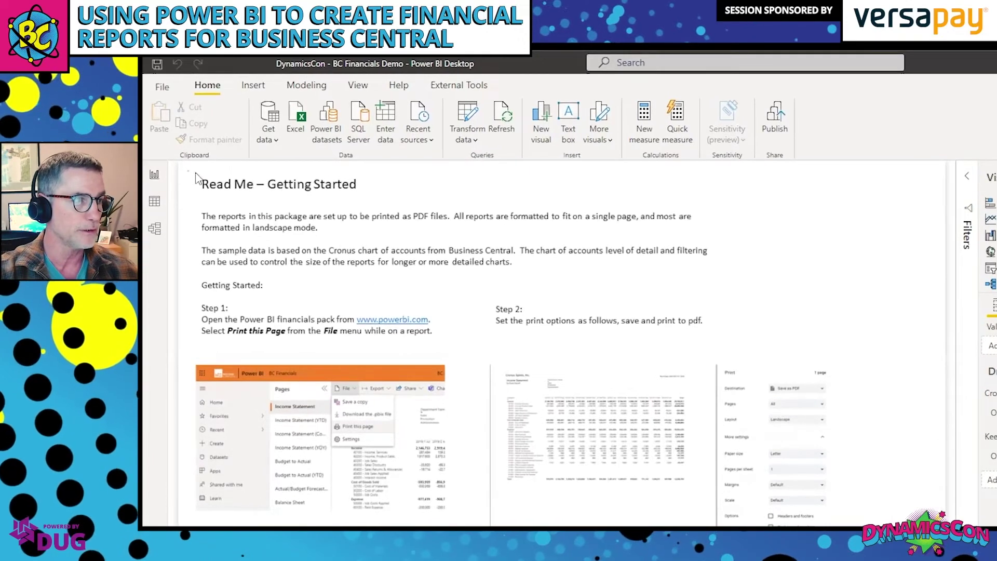
# Step: In Power BI Desktop, go from the Read Me page to the Balance Sheet page and collapse the Visualizations and Fields panes
pyautogui.click(216, 178)
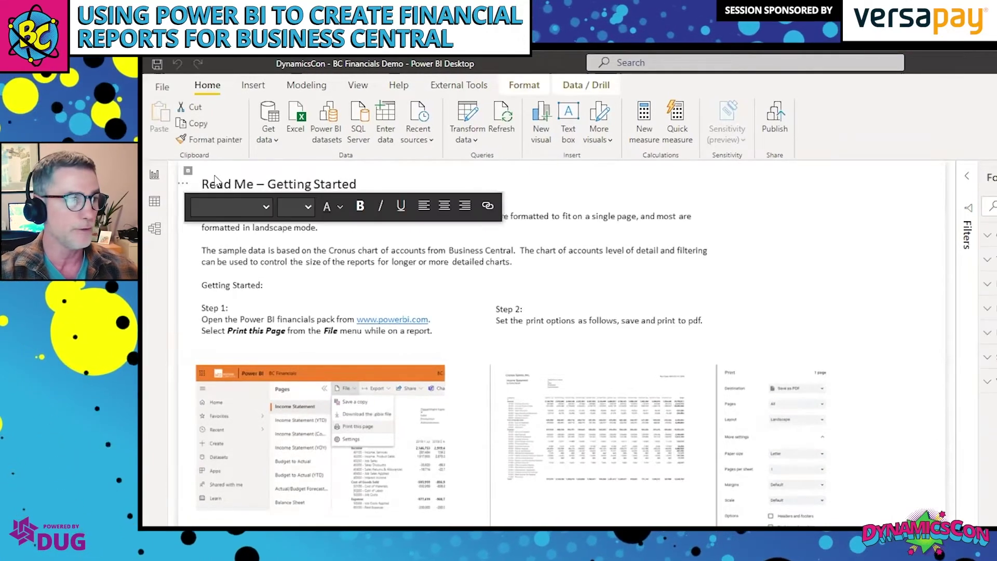
pyautogui.click(522, 271)
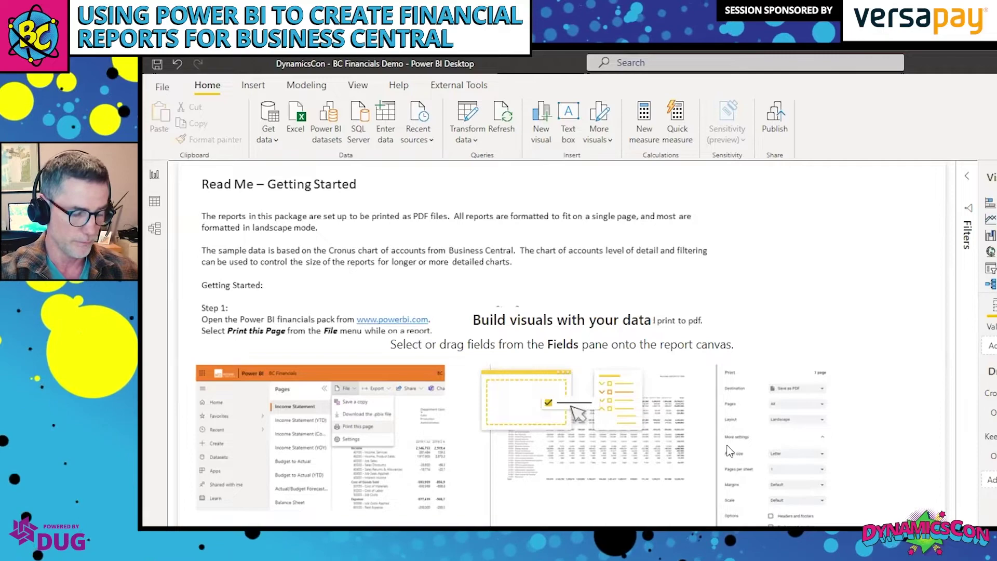
pyautogui.click(207, 204)
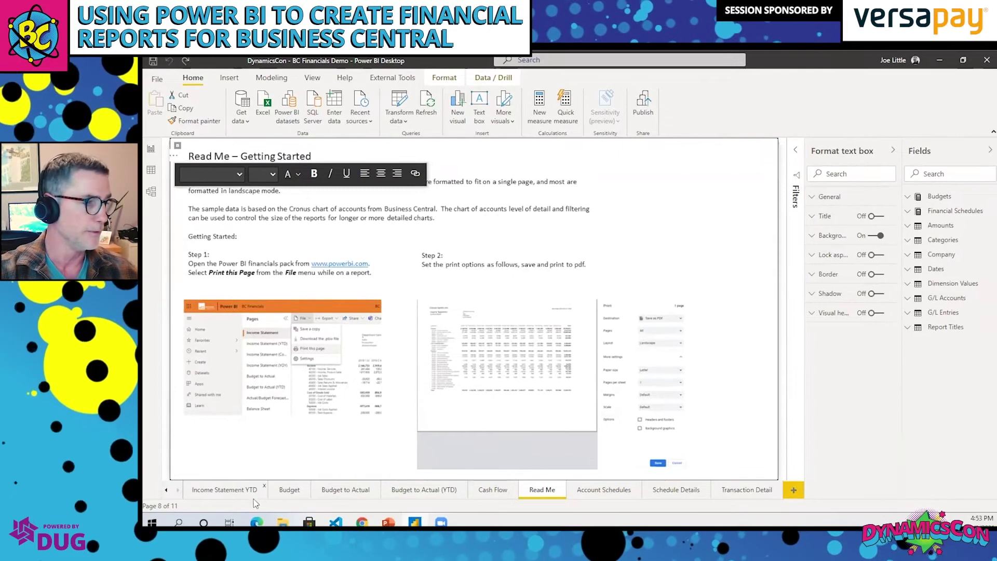
pyautogui.click(167, 490)
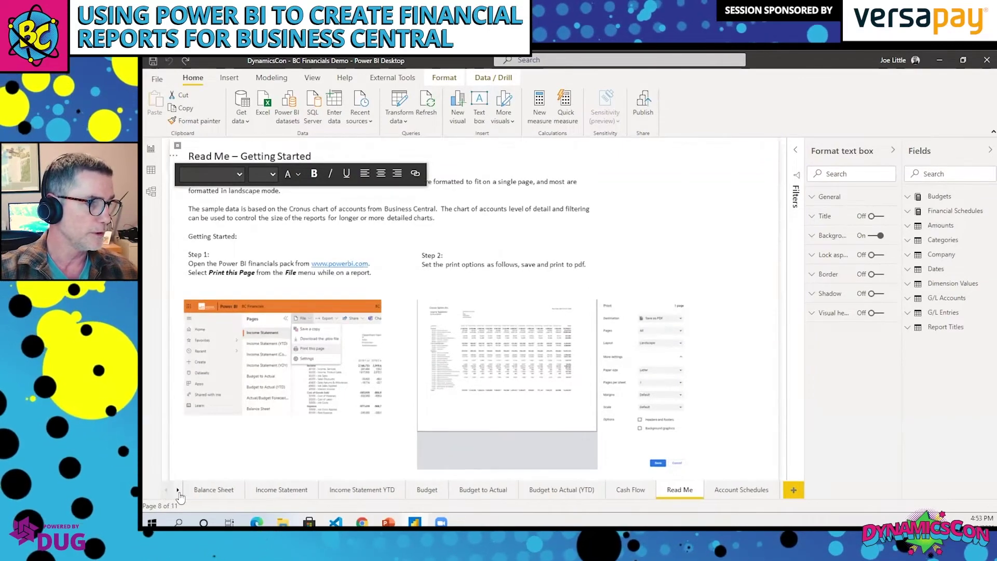
pyautogui.click(211, 491)
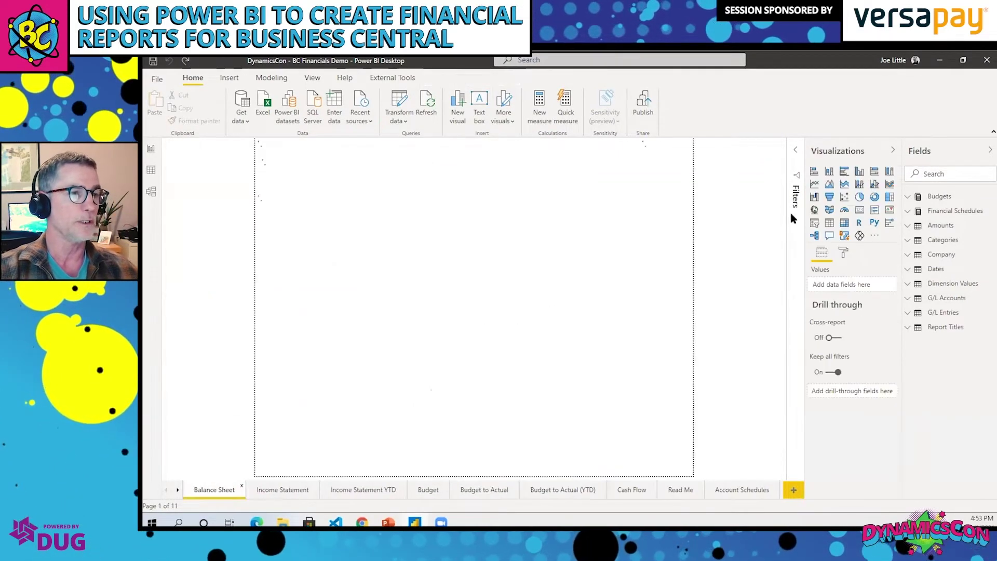
pyautogui.click(893, 152)
pyautogui.click(987, 151)
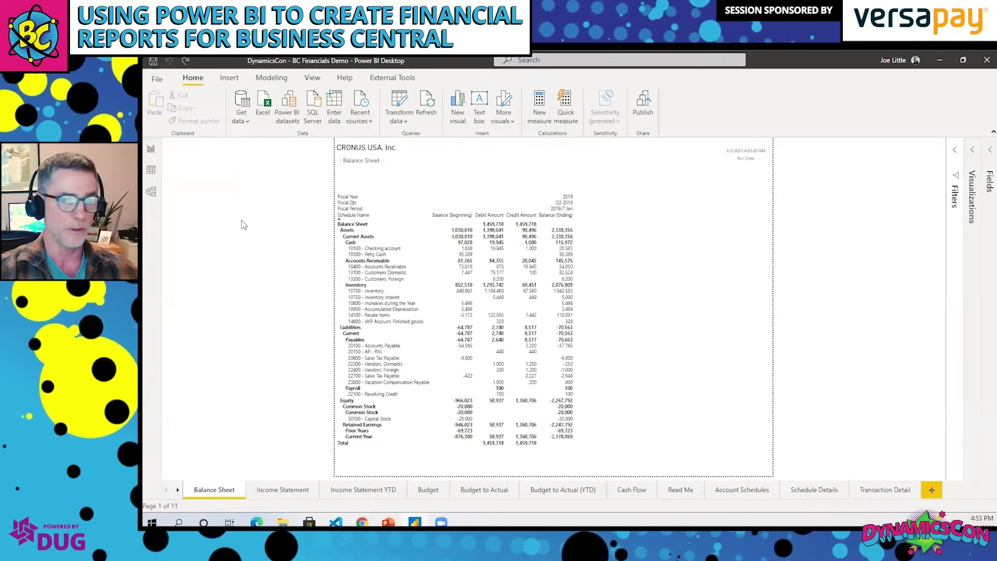
# Step: View the report's data tables and its relationship model, and return to the Balance Sheet report page
pyautogui.click(150, 172)
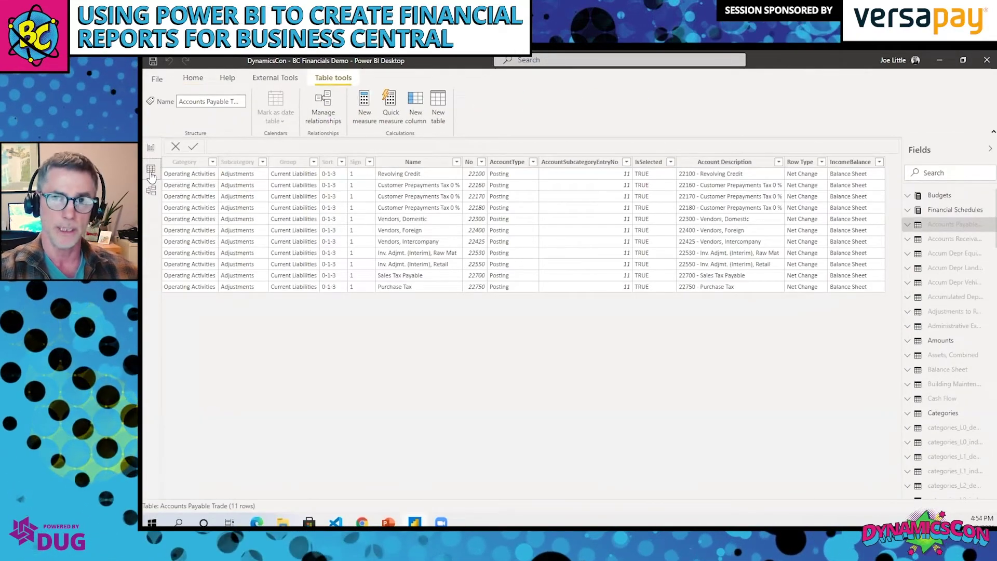
pyautogui.click(151, 191)
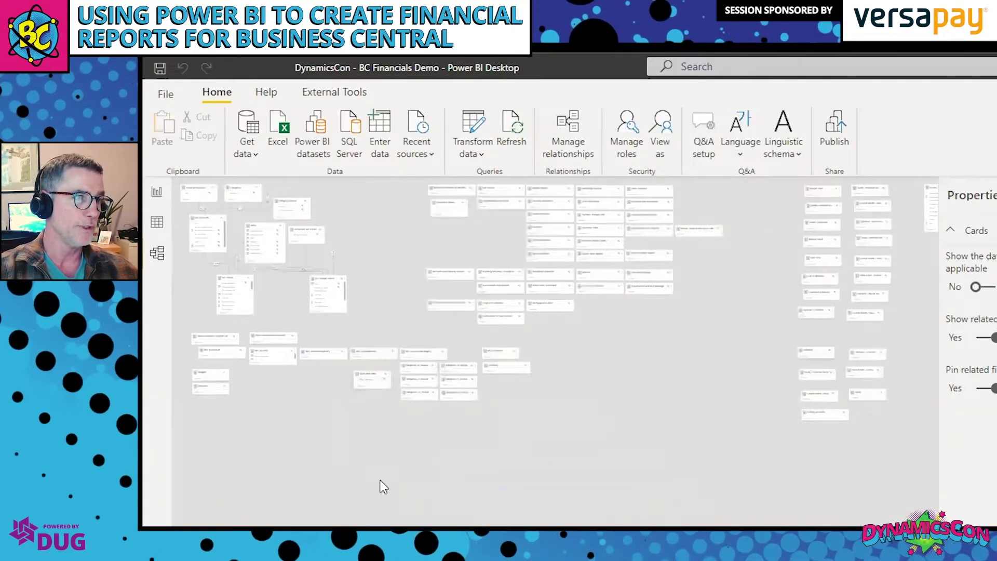
pyautogui.click(156, 197)
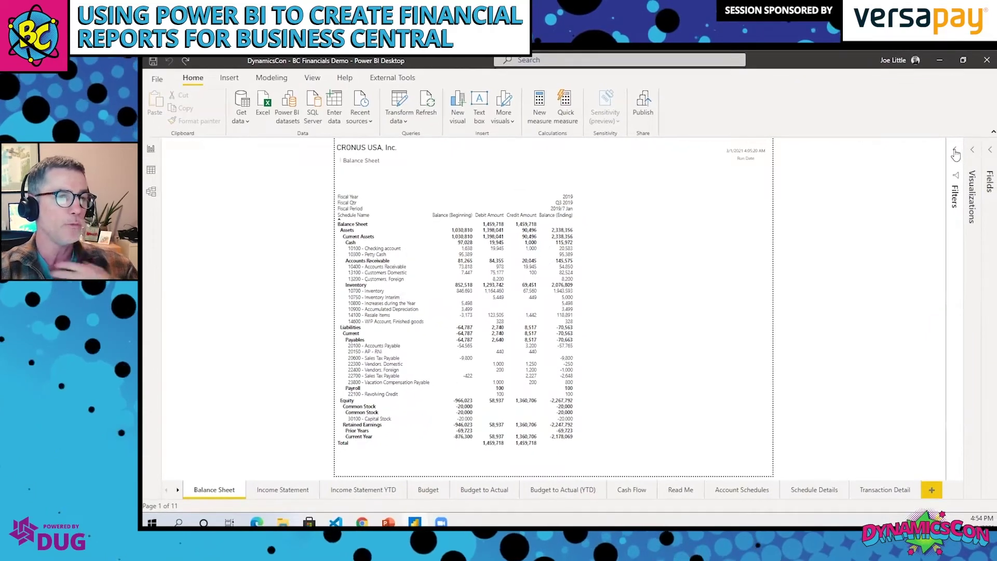
# Step: Check the Balance Sheet page's filters, and examine the rows, columns and values that make up its matrix
pyautogui.click(955, 152)
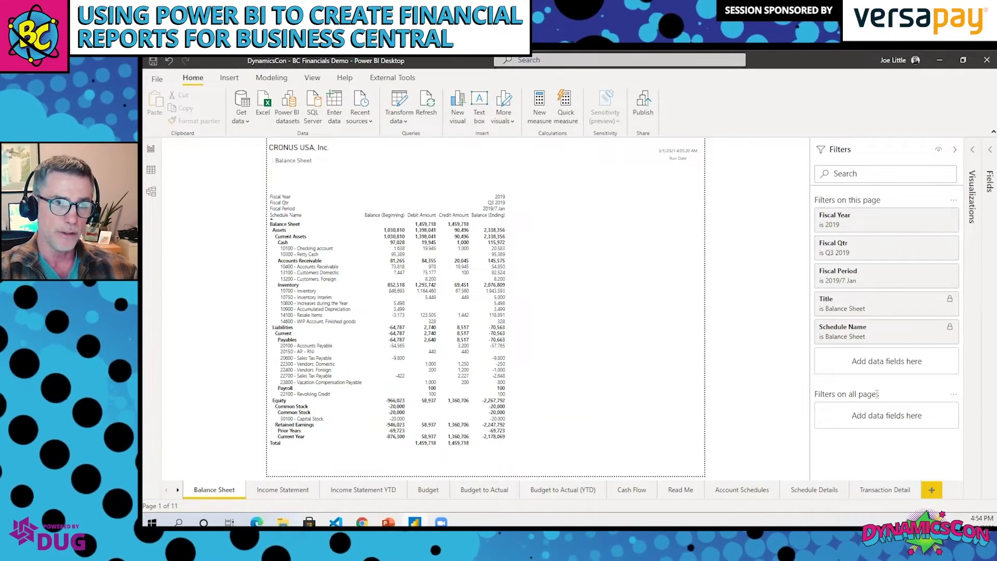
pyautogui.click(956, 151)
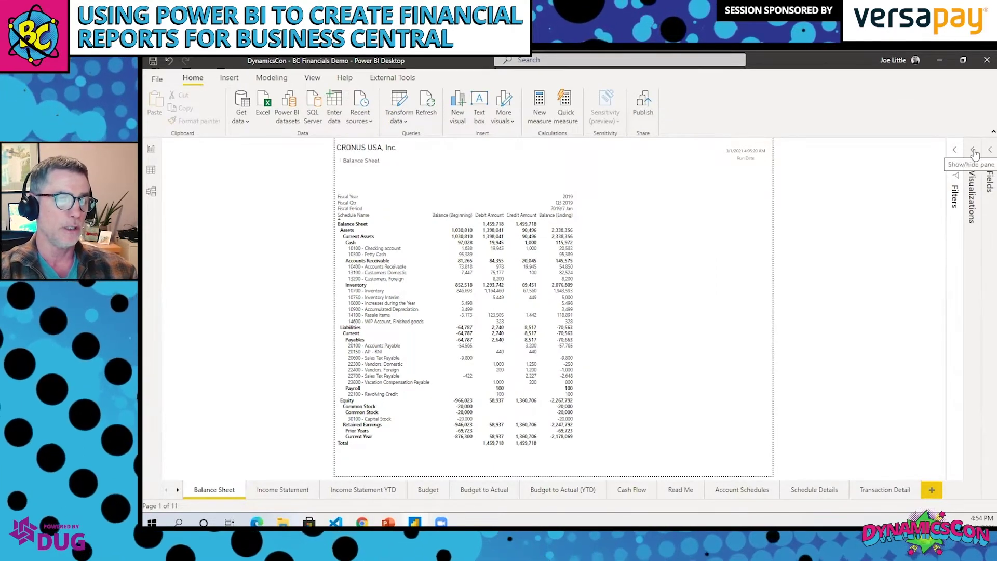
pyautogui.click(974, 151)
pyautogui.click(565, 218)
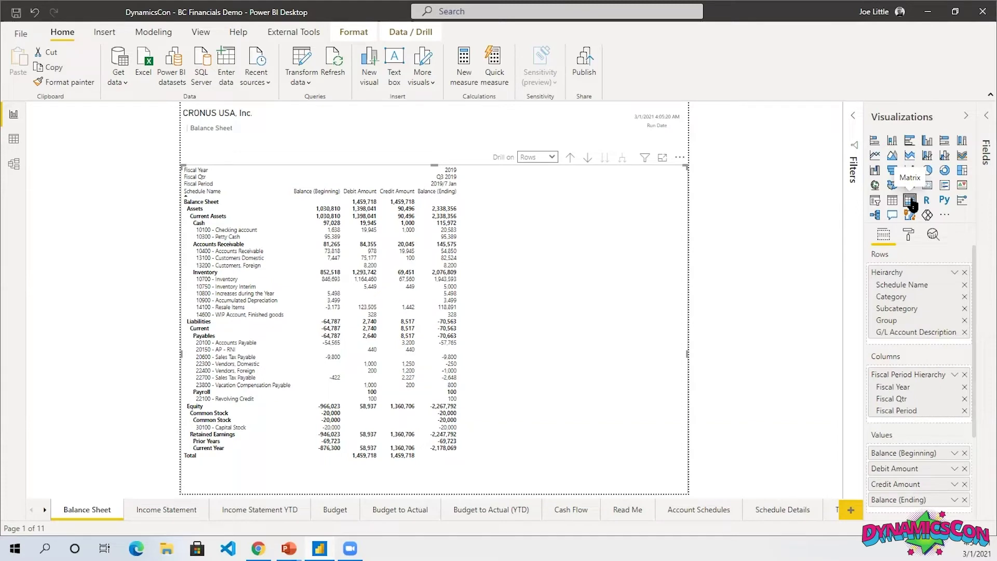
pyautogui.moveTo(184, 209)
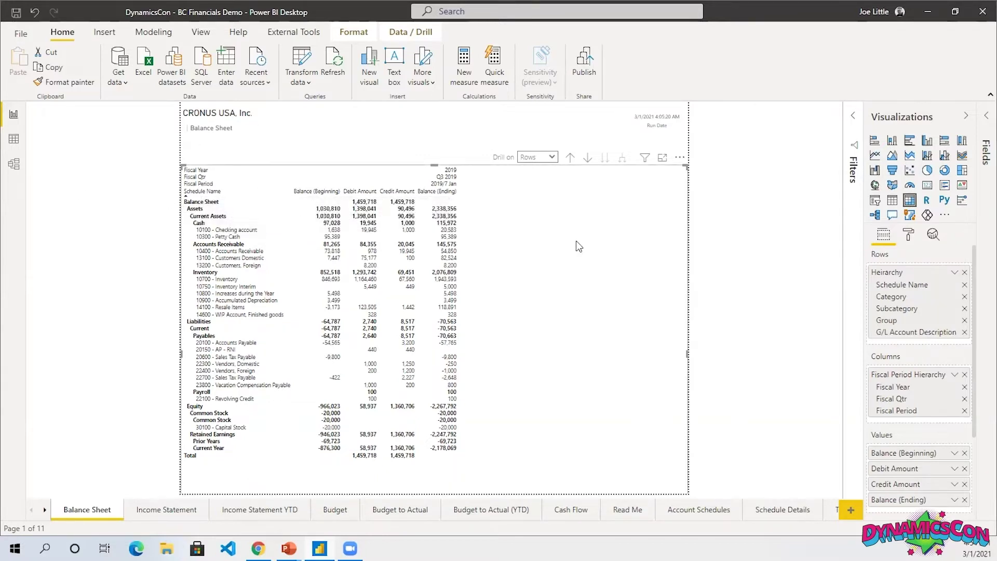
# Step: Search the matrix's formatting options for + and turn on the +/- icons for the row headers
pyautogui.click(909, 236)
pyautogui.click(906, 255)
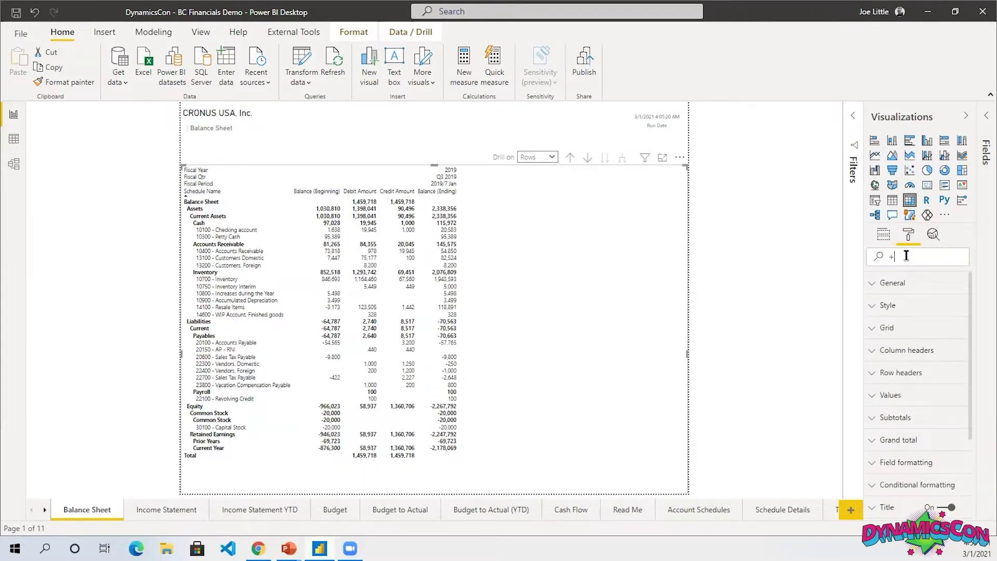
pyautogui.click(901, 330)
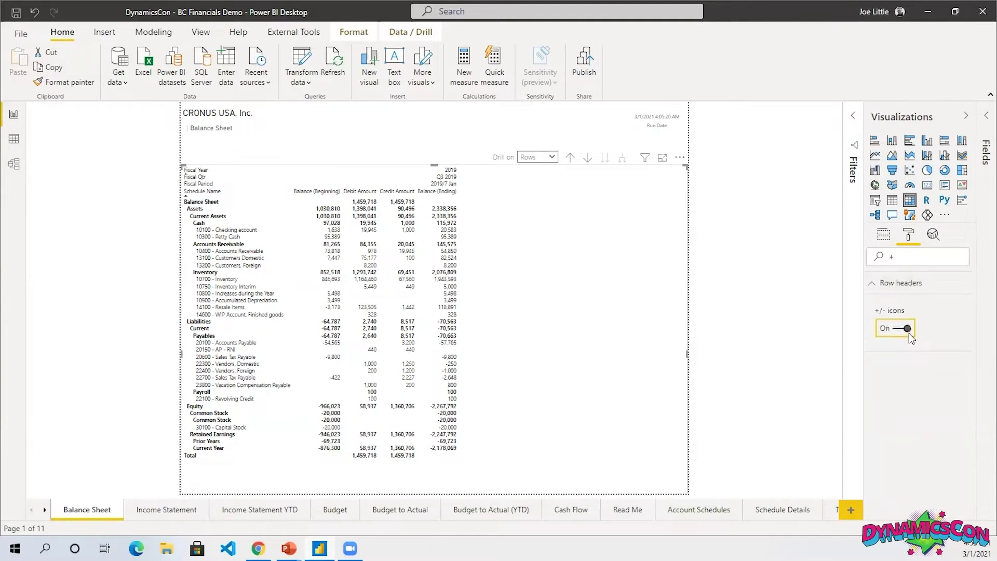
# Step: Show the balance sheet matrix in focus mode, and collapse and re-expand its Cash group
pyautogui.click(662, 157)
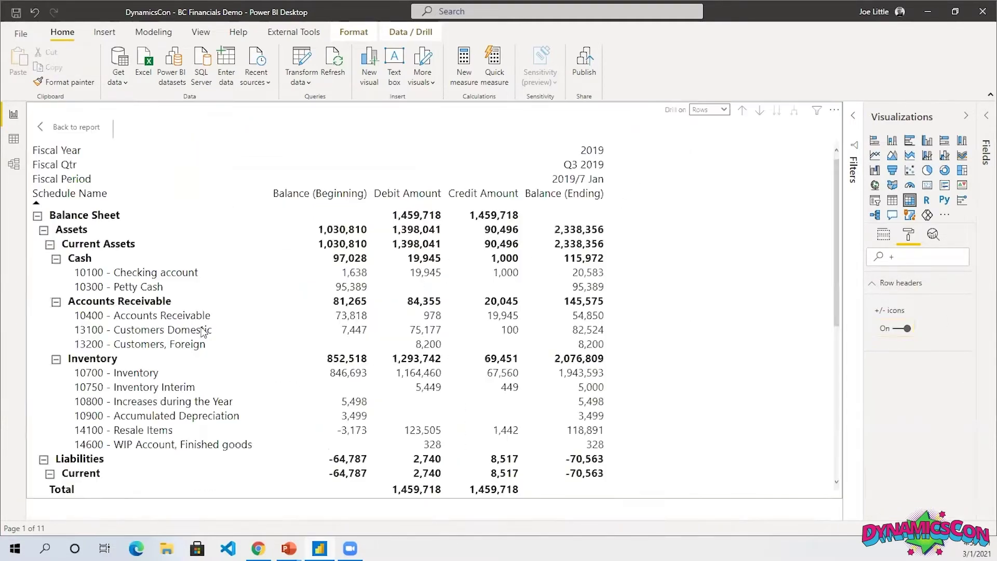
pyautogui.click(57, 259)
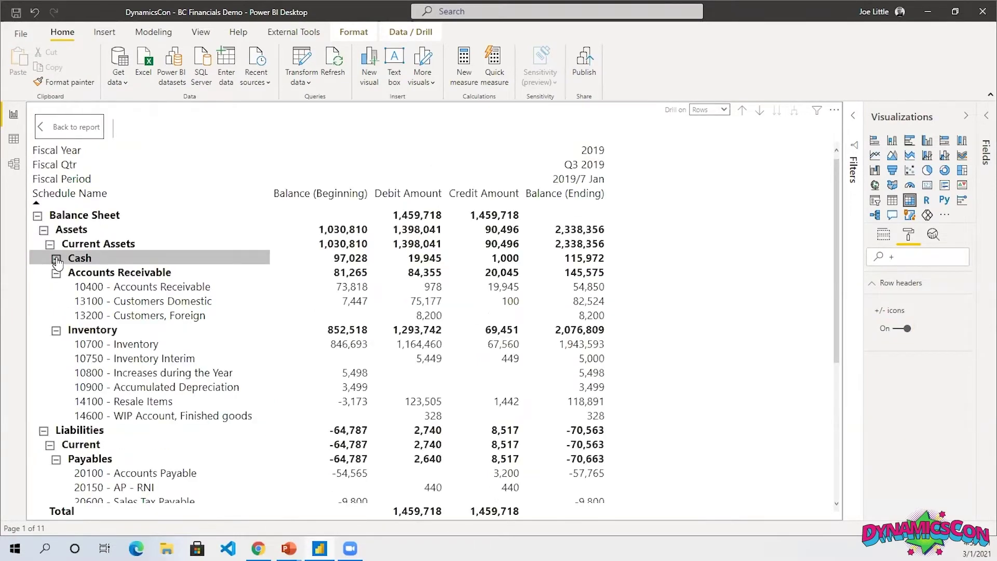
pyautogui.click(57, 259)
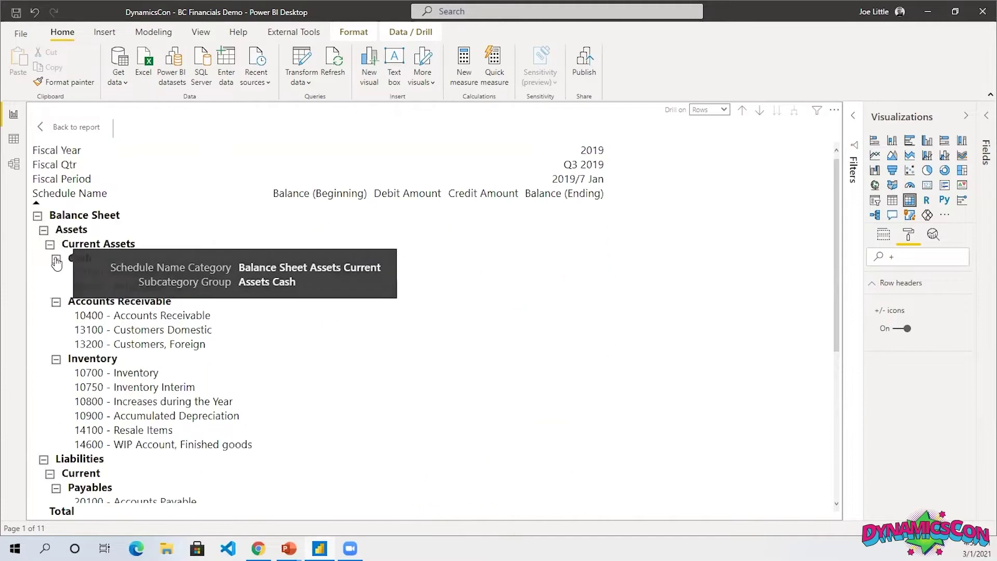
# Step: Collapse the matrix to the Balance Sheet row, and re-expand it through Current Assets to the Cash and Accounts Receivable accounts
pyautogui.click(37, 216)
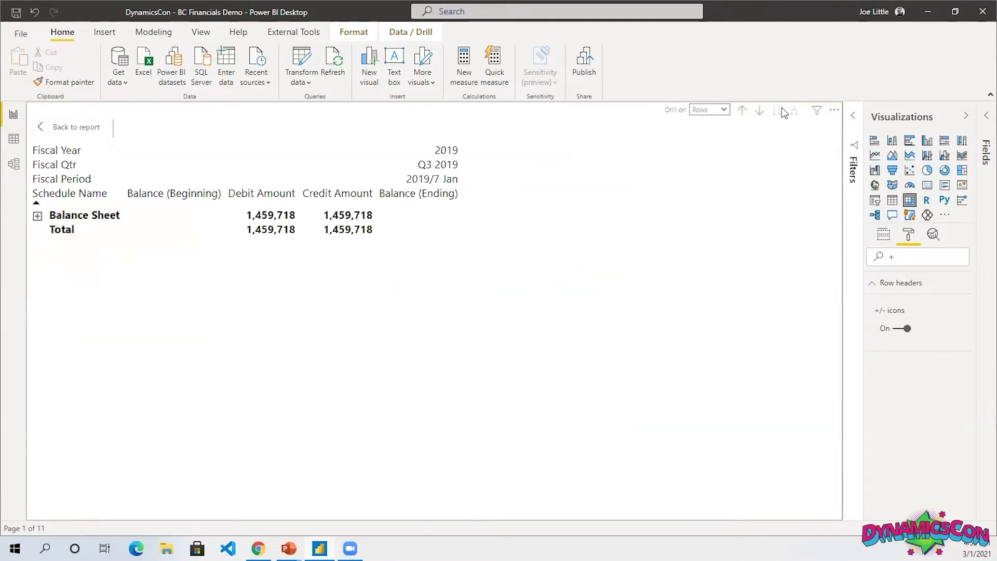
pyautogui.click(743, 111)
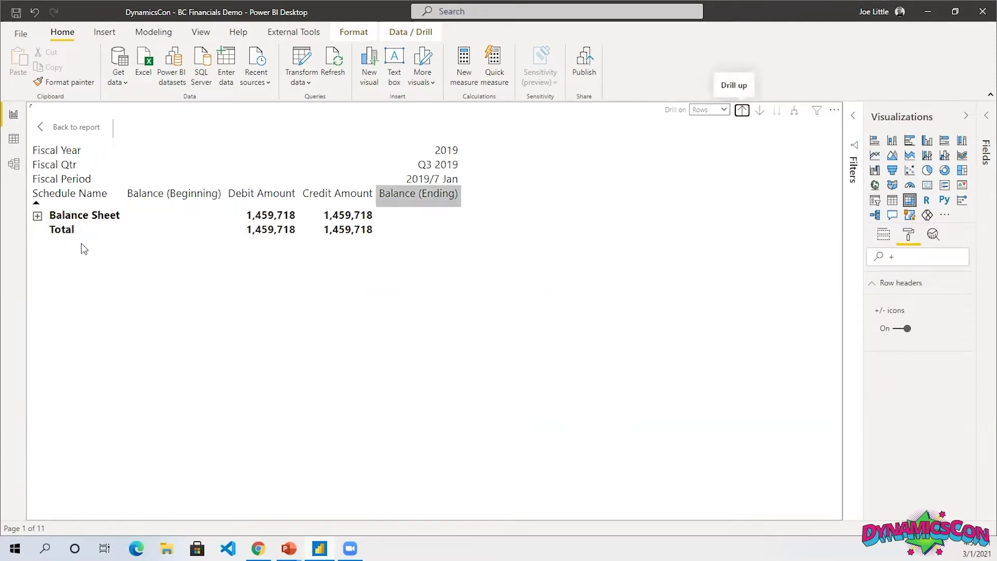
pyautogui.click(39, 217)
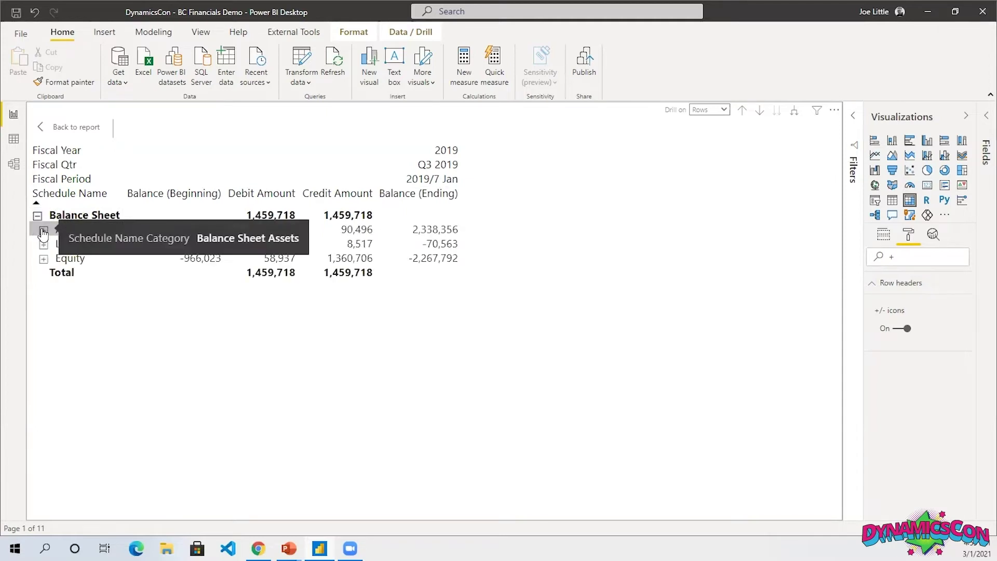
pyautogui.click(43, 230)
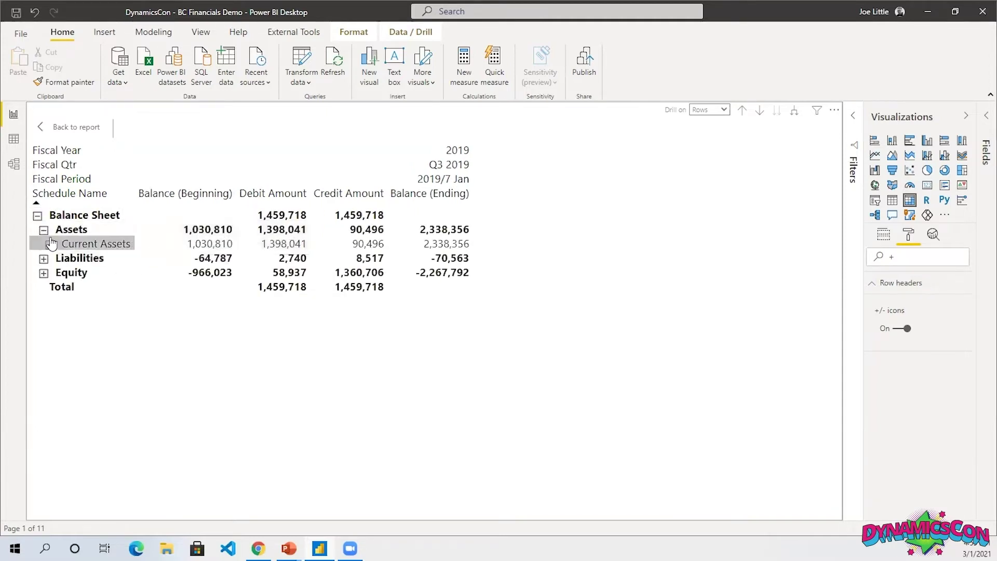
pyautogui.click(50, 245)
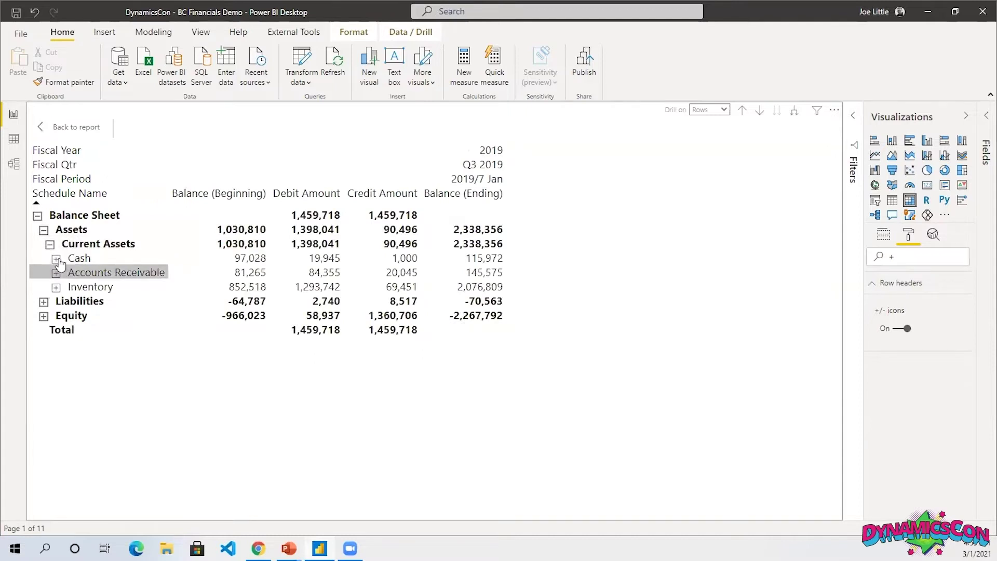
pyautogui.click(56, 259)
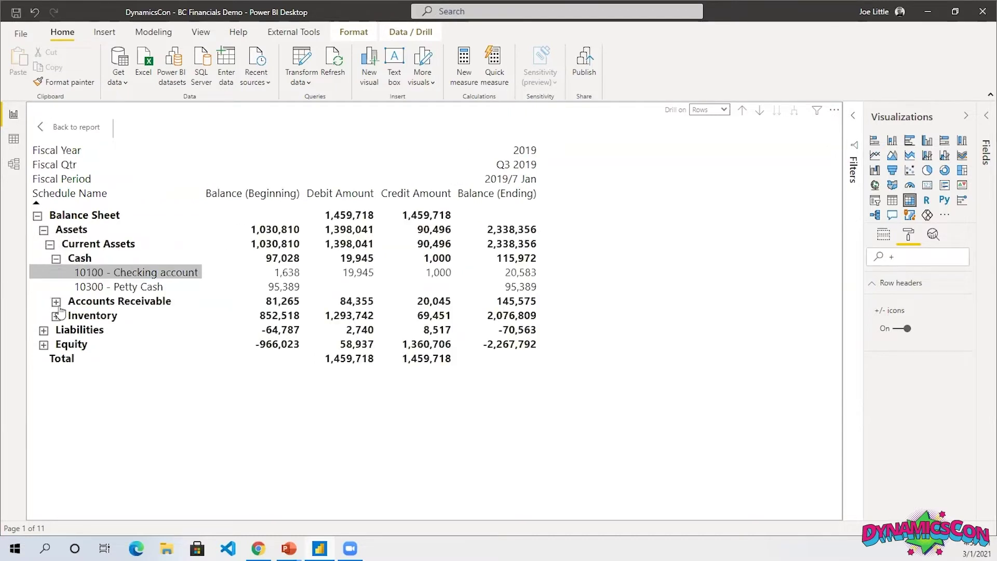
pyautogui.click(56, 303)
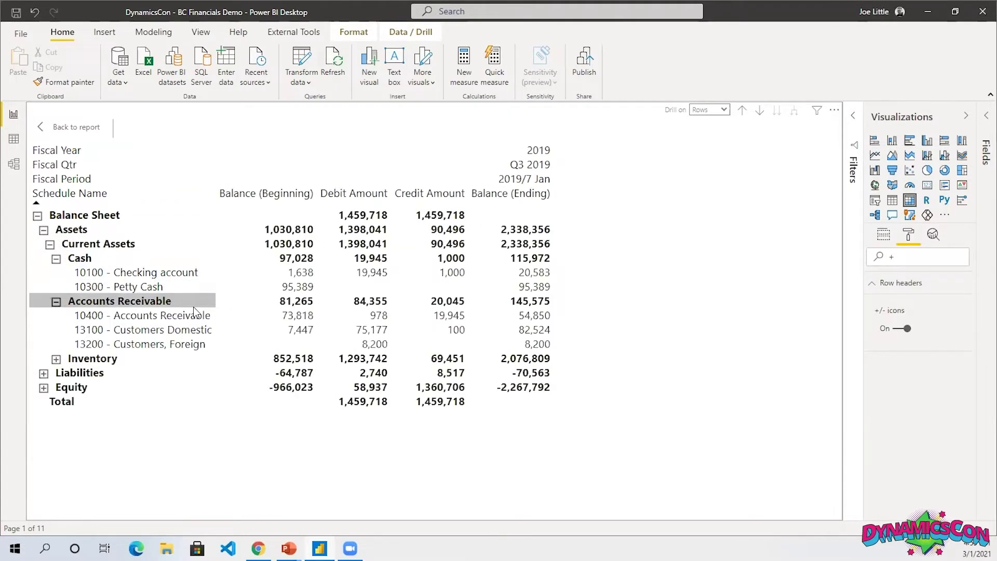
# Step: Drill through from the Checking account row to Transaction Detail, and return to the Balance Sheet page
pyautogui.rightClick(303, 276)
pyautogui.moveTo(342, 322)
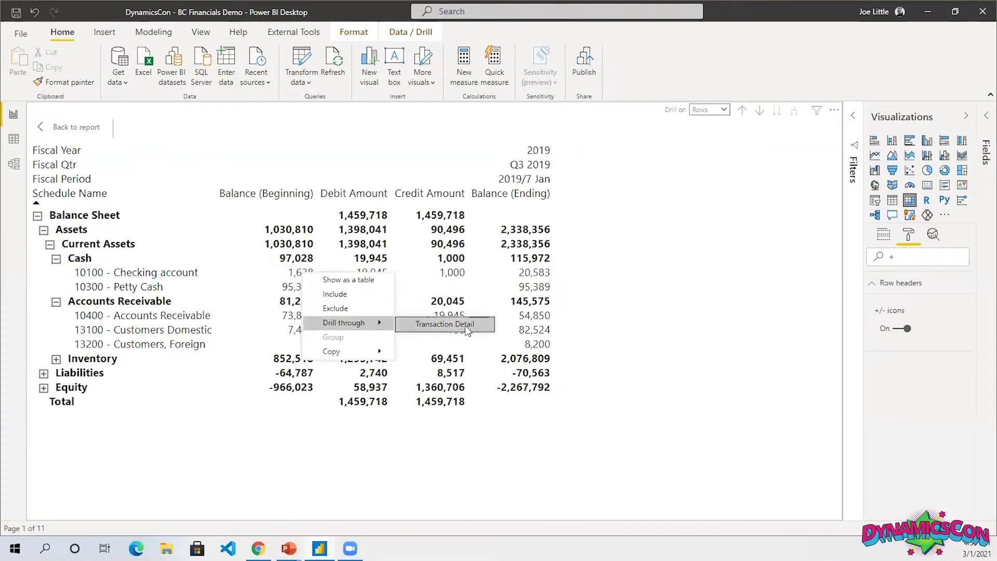
pyautogui.click(464, 327)
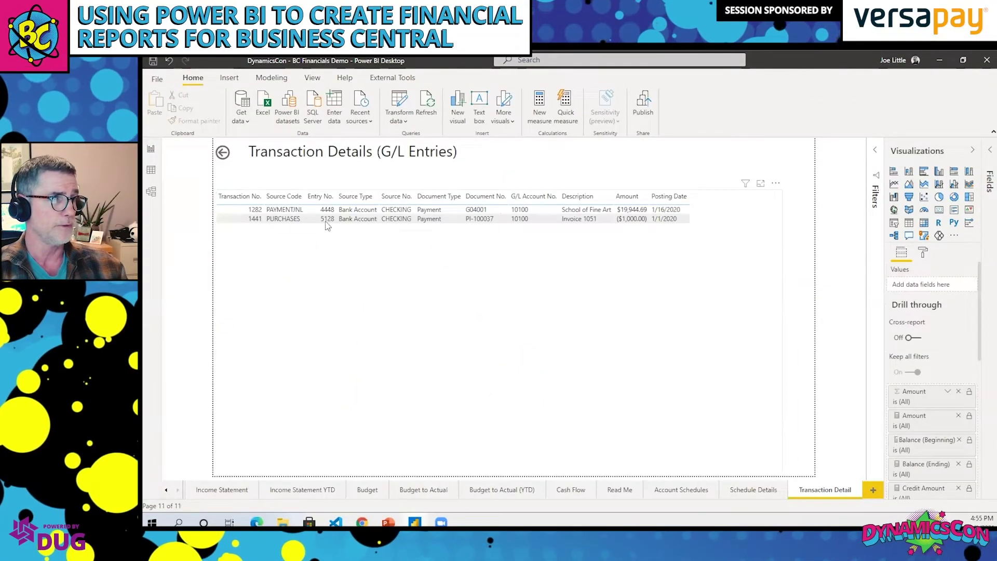
pyautogui.keyDown('ctrl'); pyautogui.click(224, 155); pyautogui.keyUp('ctrl')
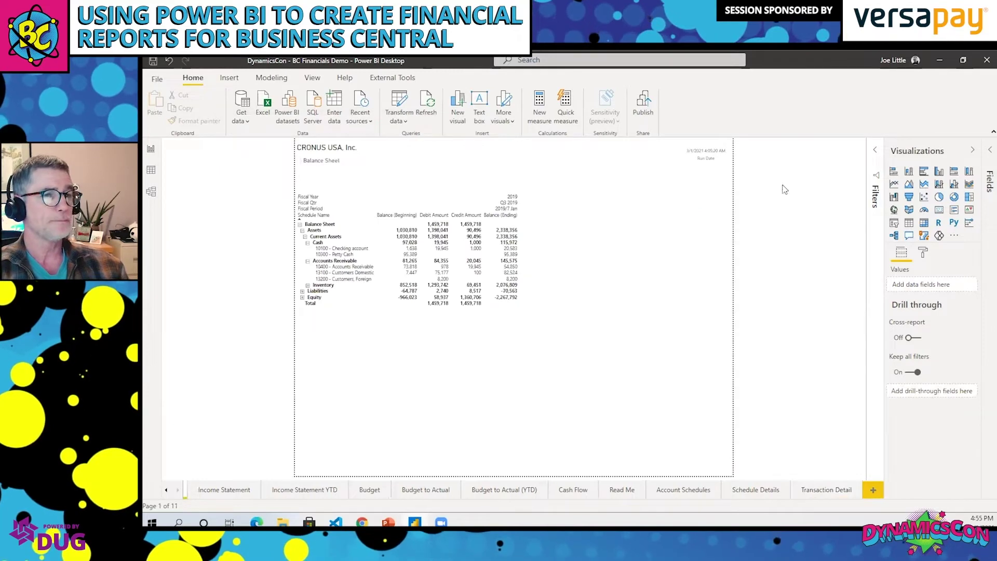
# Step: Show the model's field list in place of the visualization options, add a blank report page, and widen the field list
pyautogui.click(974, 151)
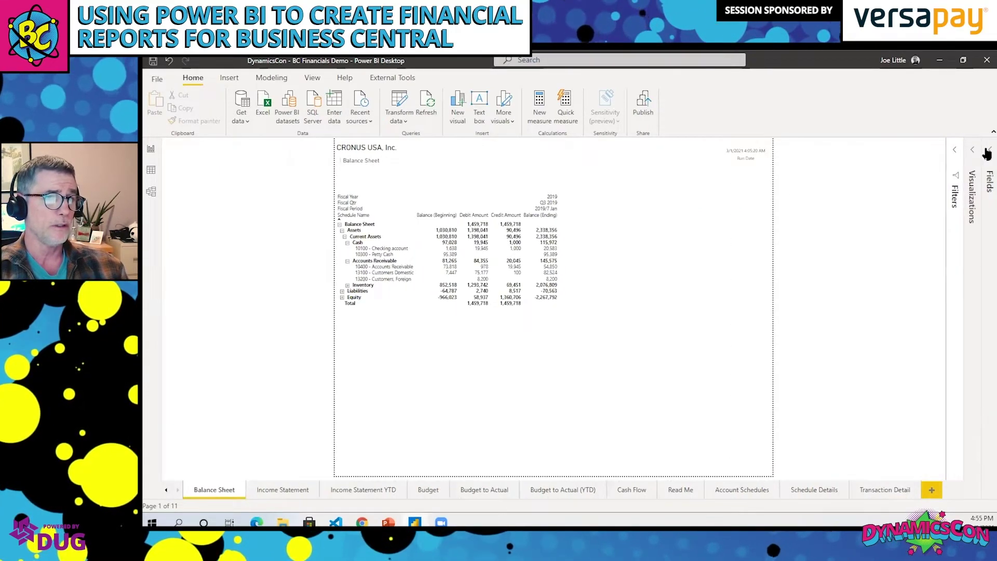
pyautogui.click(986, 151)
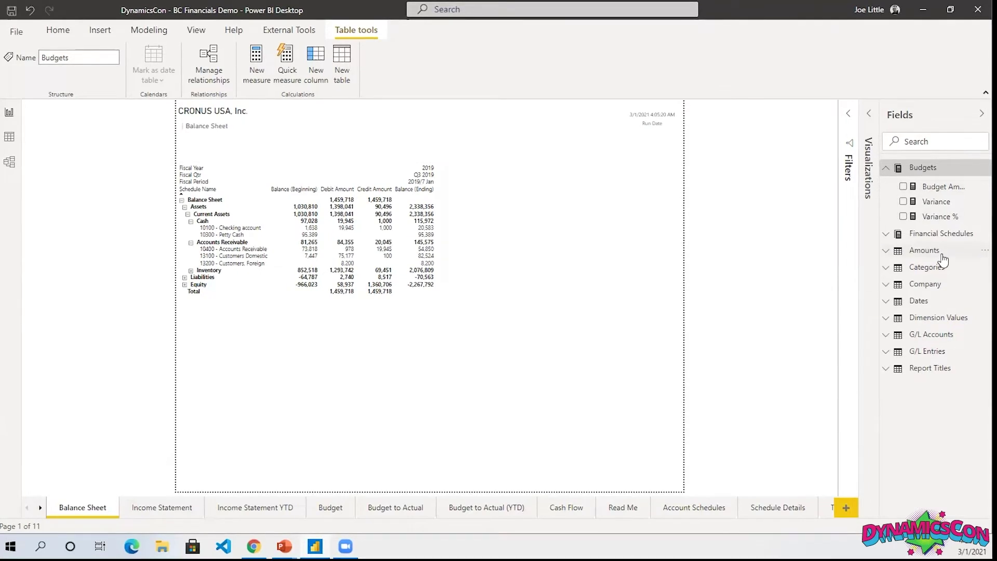
pyautogui.moveTo(943, 260)
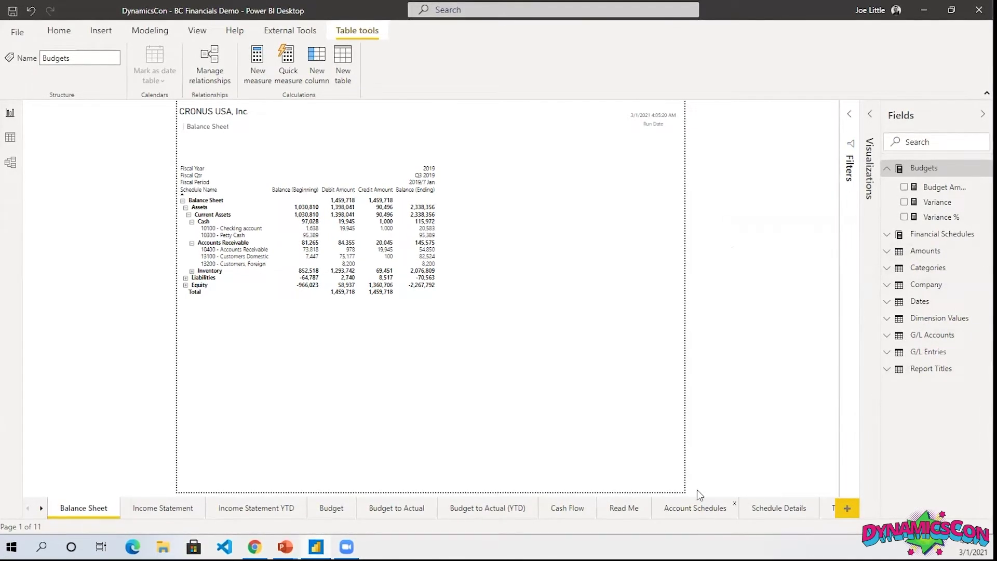
pyautogui.click(849, 511)
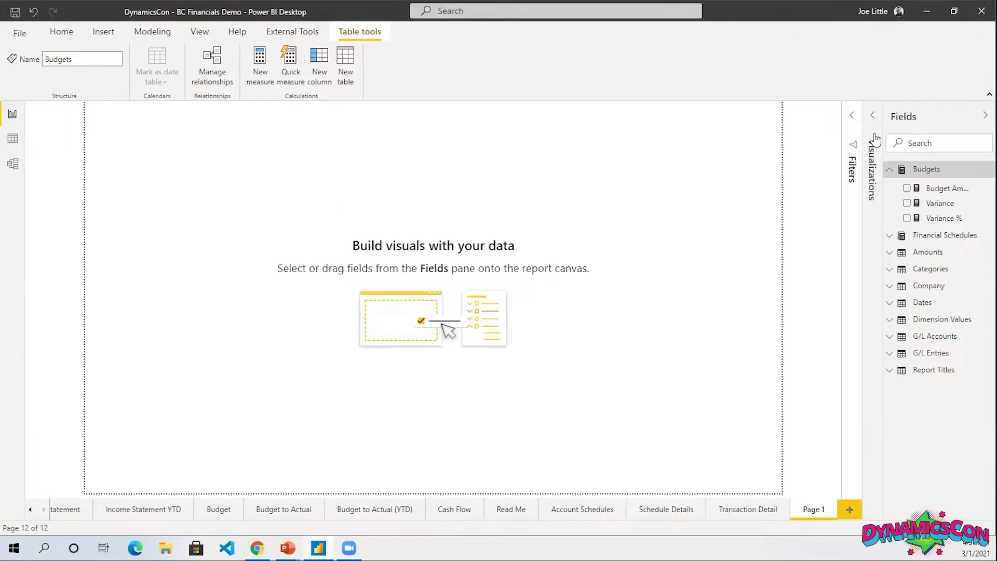
pyautogui.moveTo(884, 134); pyautogui.dragTo(746, 147)
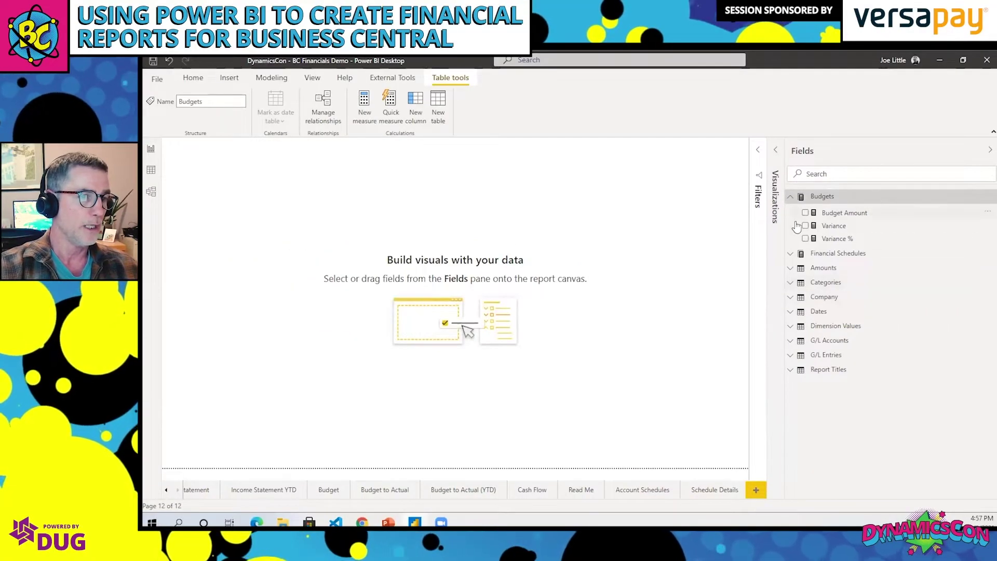
# Step: Examine the fields in the Financial Schedules and Amounts tables, including the levels of the Financial Schedules hierarchy
pyautogui.click(791, 254)
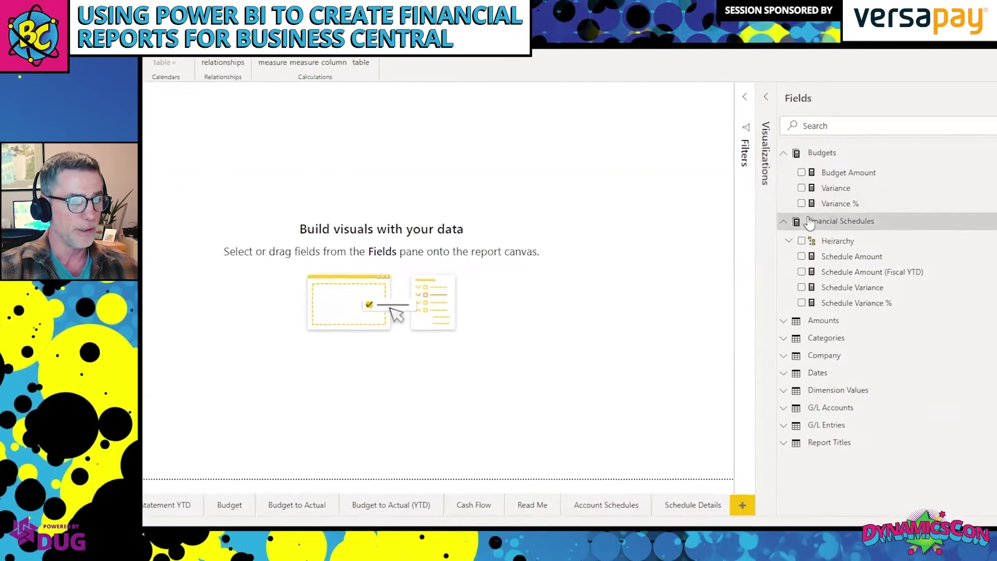
pyautogui.click(783, 321)
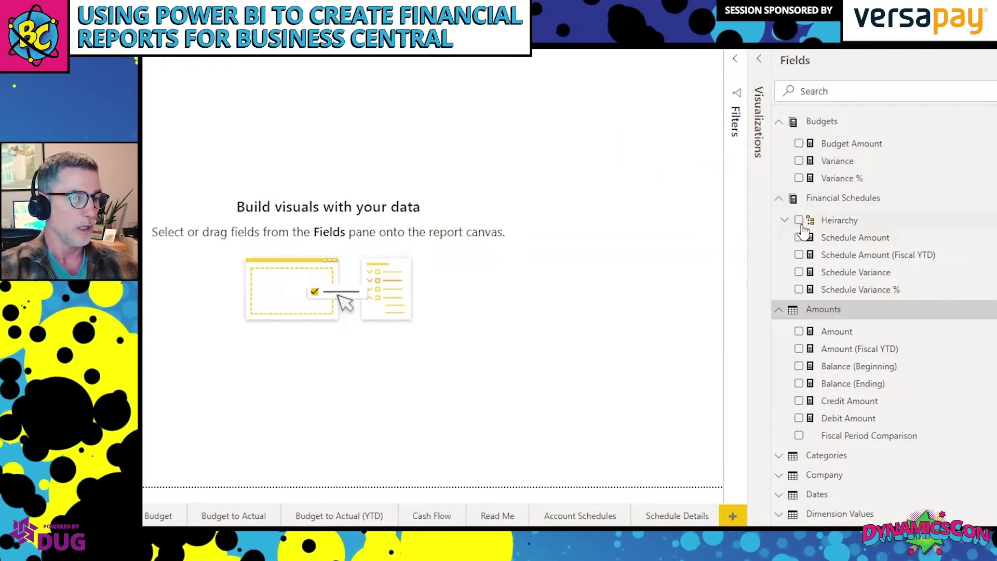
pyautogui.click(785, 221)
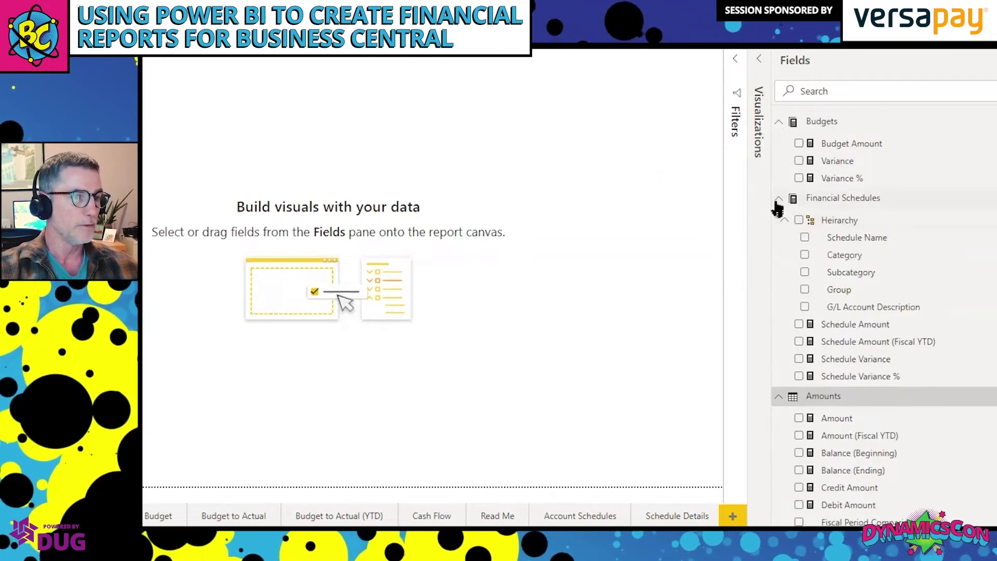
pyautogui.click(779, 200)
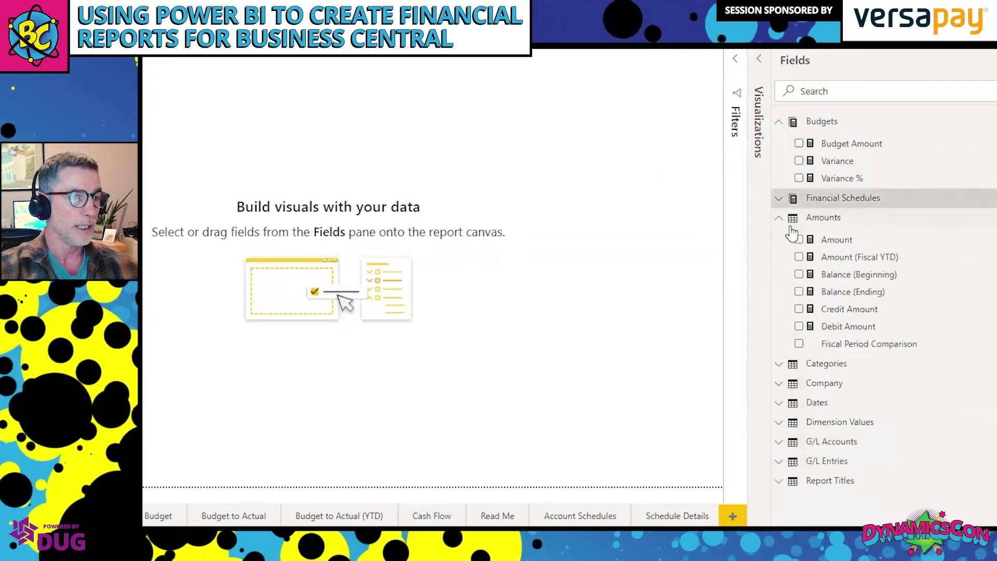
# Step: Add the Category Hierarchy from Categories to the blank page as a table, and enlarge it until all its columns fit
pyautogui.click(779, 365)
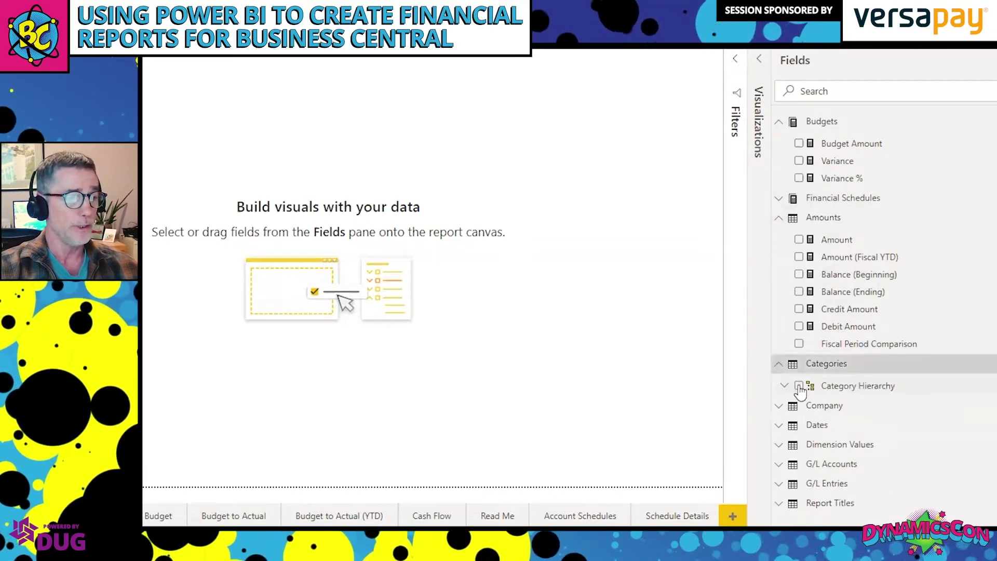
pyautogui.click(799, 386)
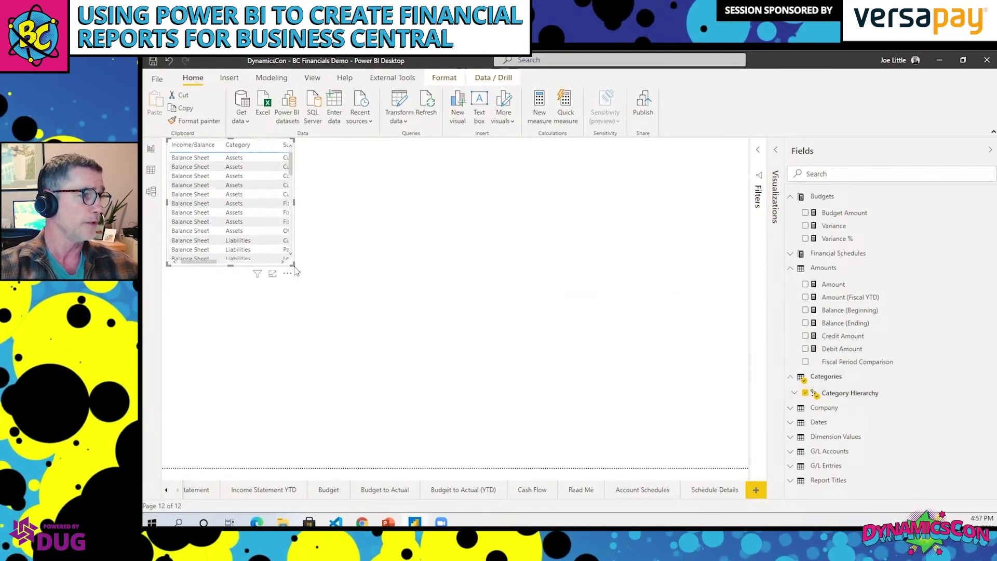
pyautogui.moveTo(292, 264); pyautogui.dragTo(558, 371)
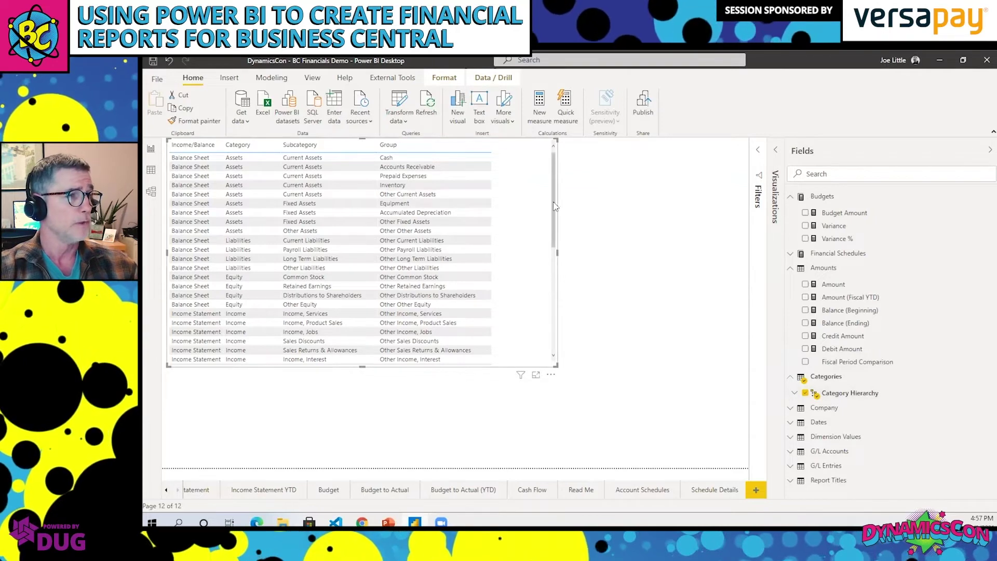
# Step: Convert the category table to a matrix and expand all its rows down to the Group level
pyautogui.click(778, 149)
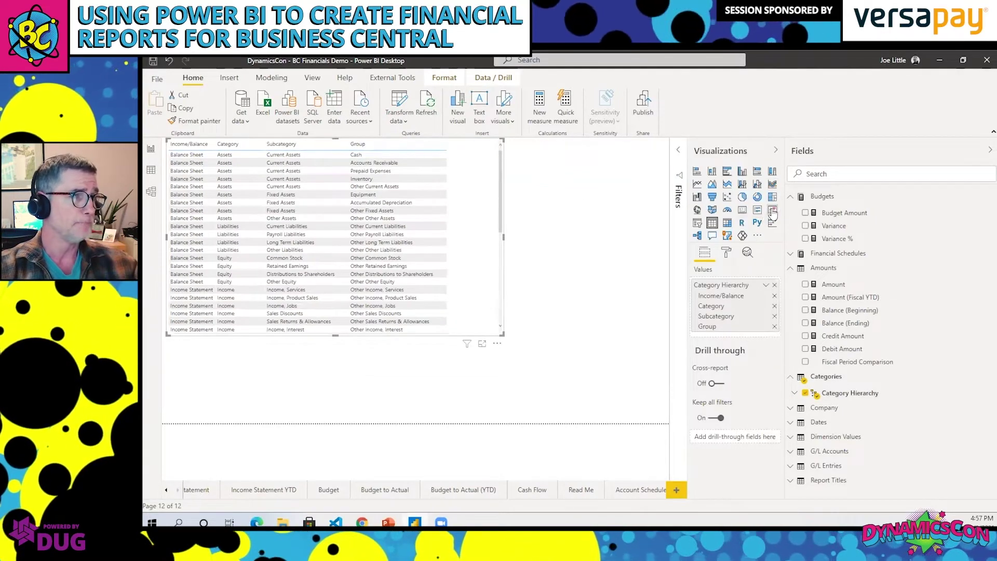
pyautogui.click(726, 223)
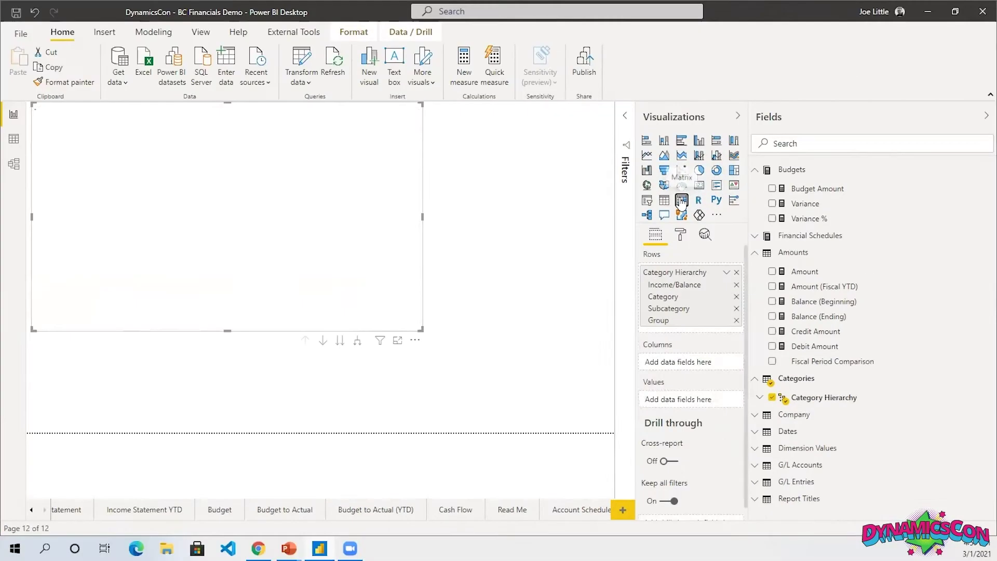
pyautogui.click(358, 341)
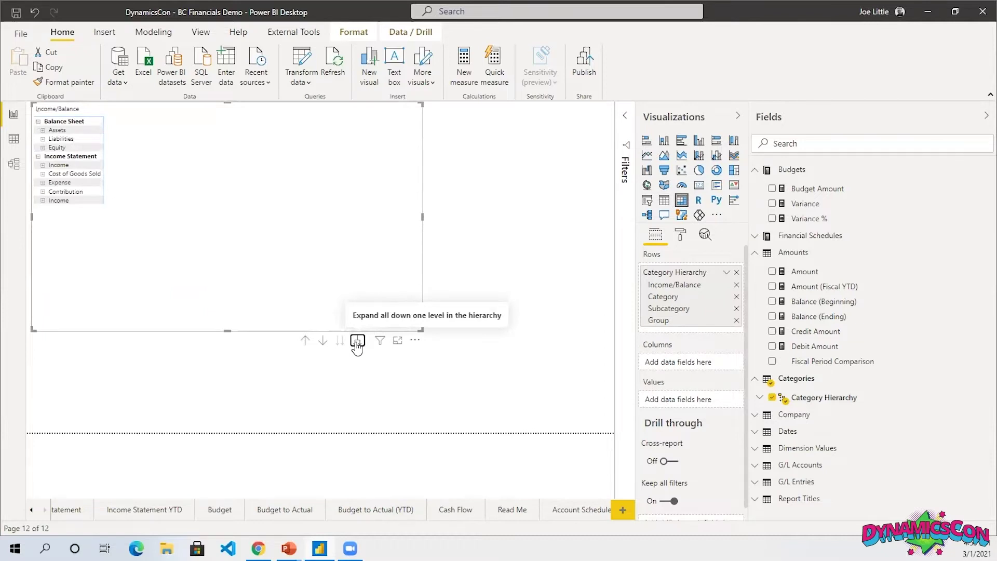
pyautogui.click(357, 340)
pyautogui.click(357, 343)
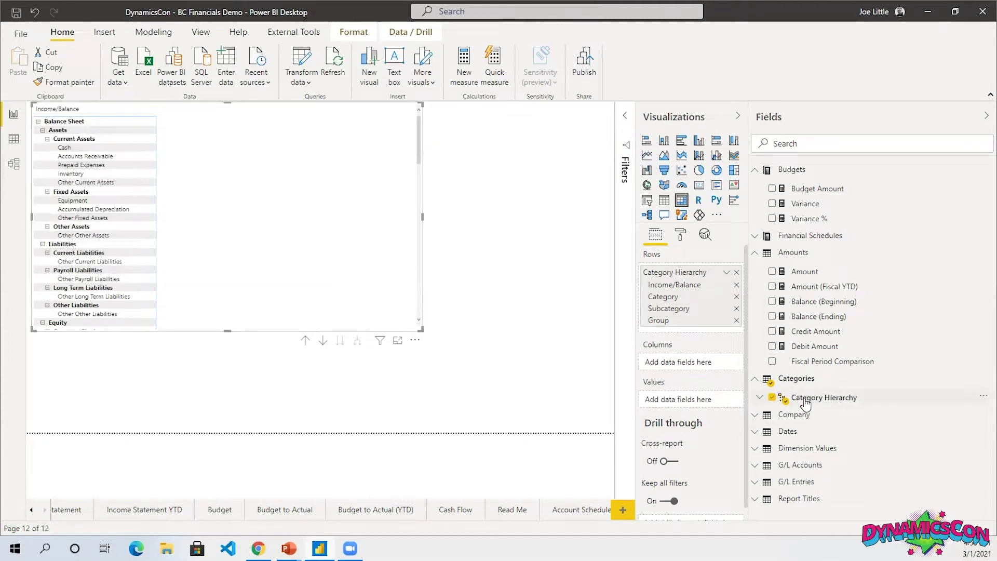
# Step: Add Account Description from G/L Accounts below Group in the matrix rows, and expand the rows to account level
pyautogui.click(764, 466)
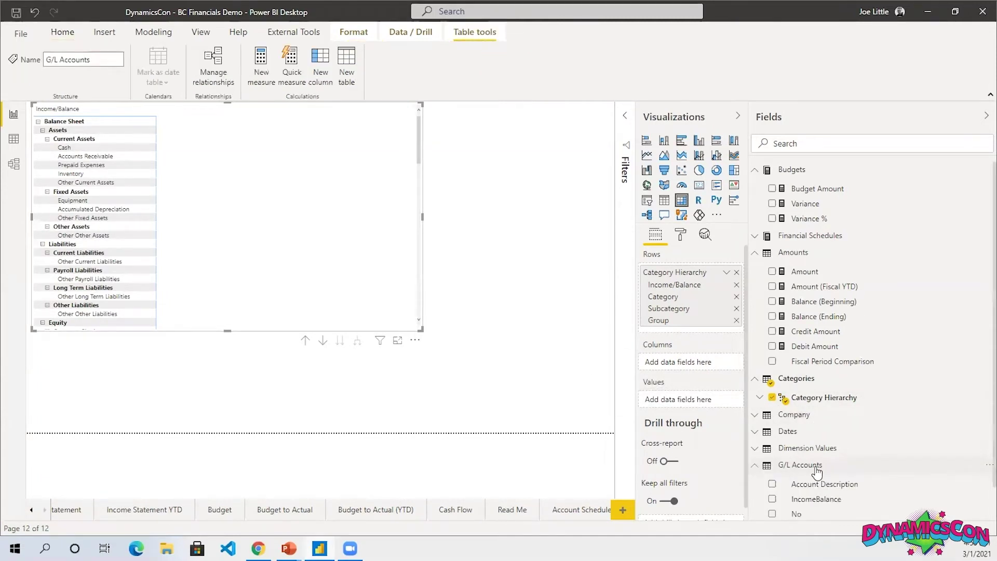
pyautogui.scroll(-1, 820, 470)
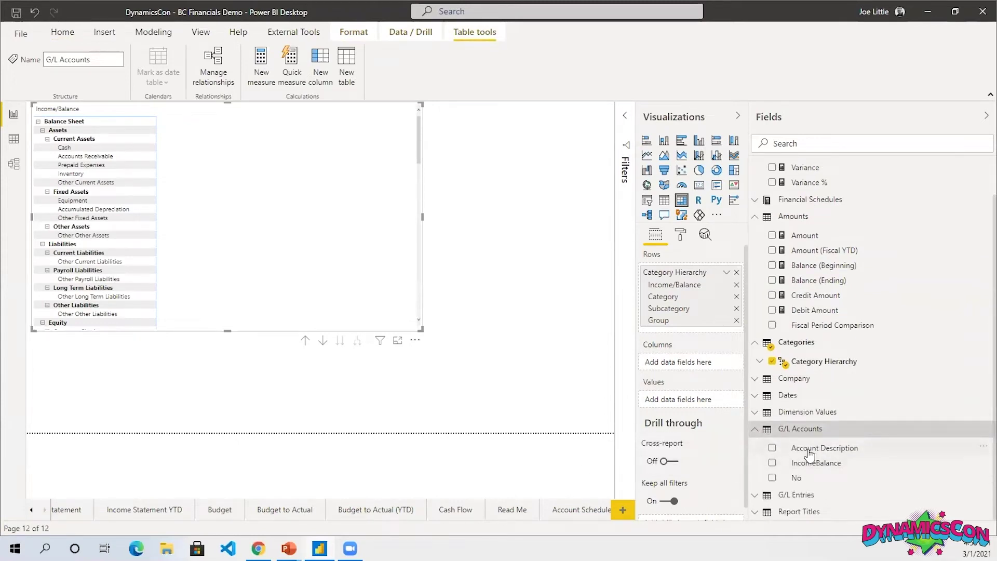
pyautogui.moveTo(750, 384); pyautogui.dragTo(686, 340)
pyautogui.moveTo(657, 352); pyautogui.dragTo(680, 332)
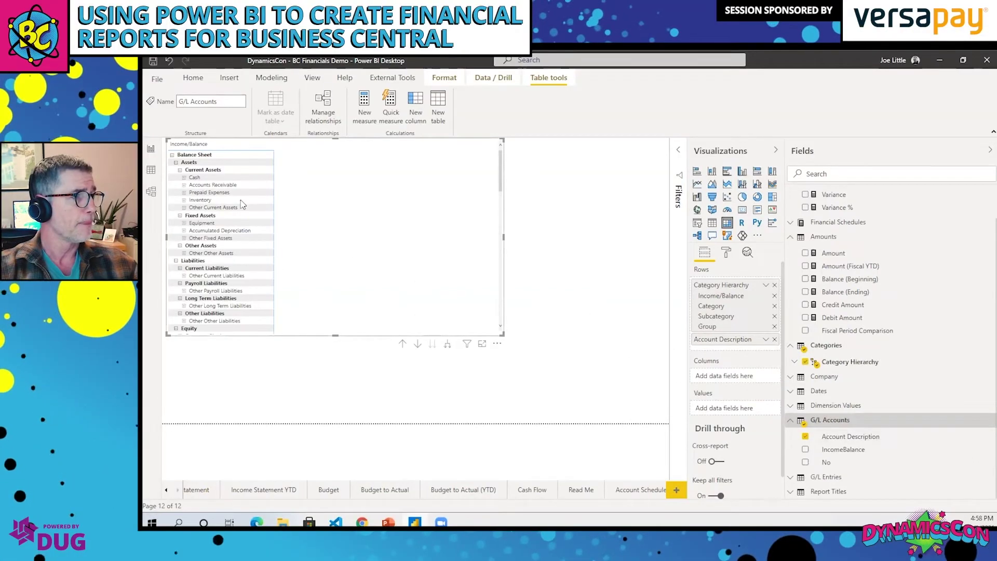
pyautogui.click(449, 345)
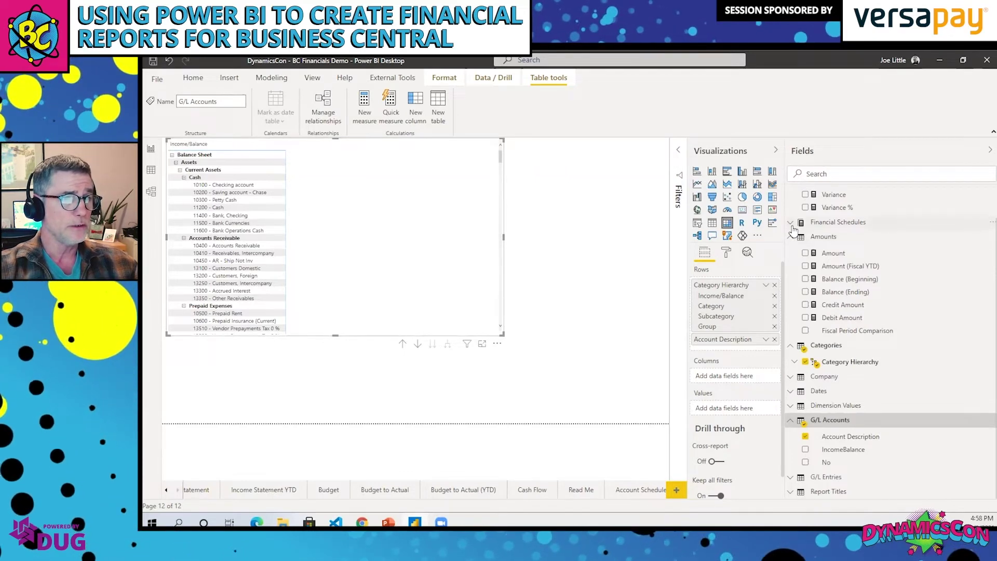
# Step: Add the Fiscal Period Hierarchy from Dates to the matrix columns
pyautogui.click(791, 225)
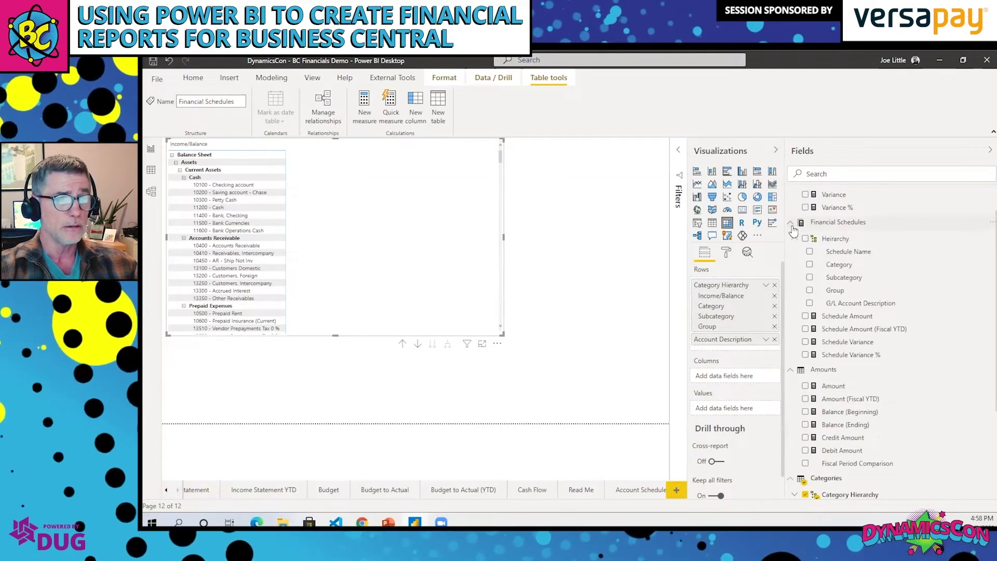
pyautogui.click(792, 224)
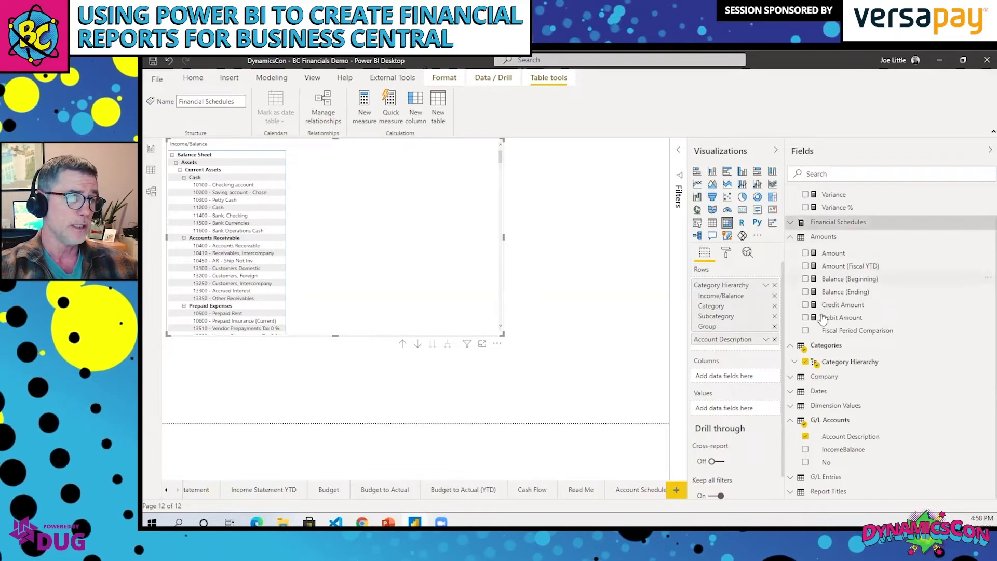
pyautogui.click(793, 392)
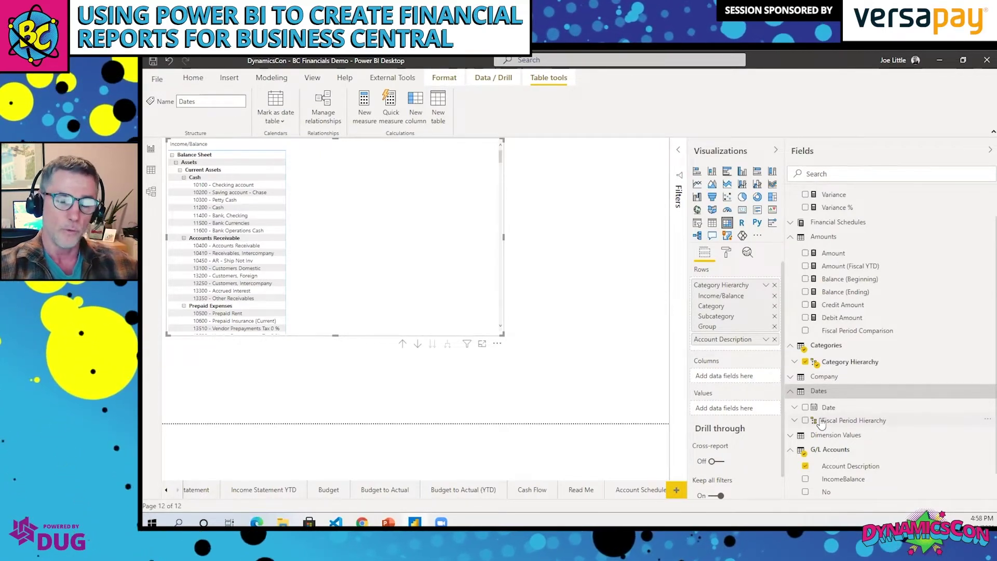
pyautogui.moveTo(821, 422); pyautogui.dragTo(726, 380)
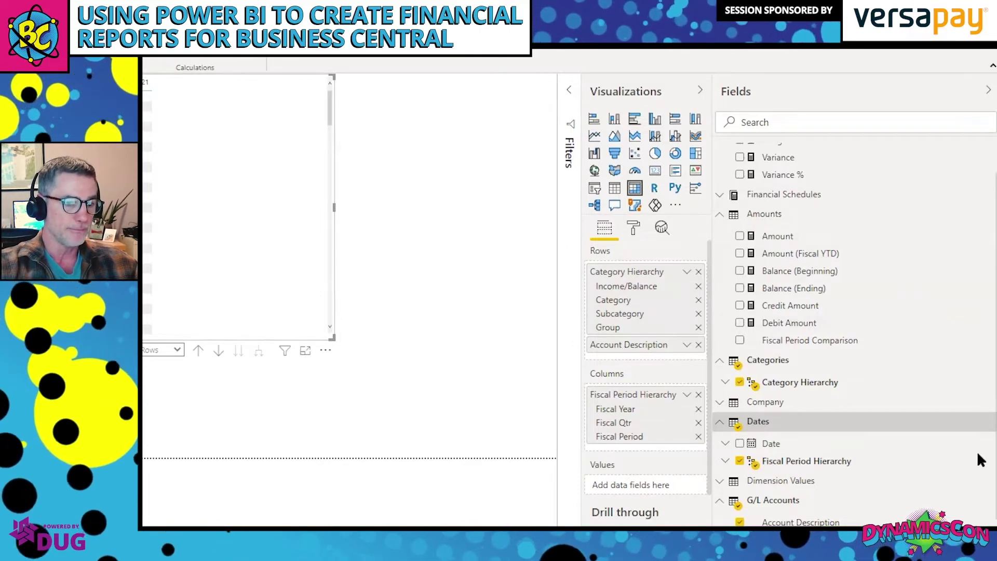
pyautogui.scroll(1, 977, 450)
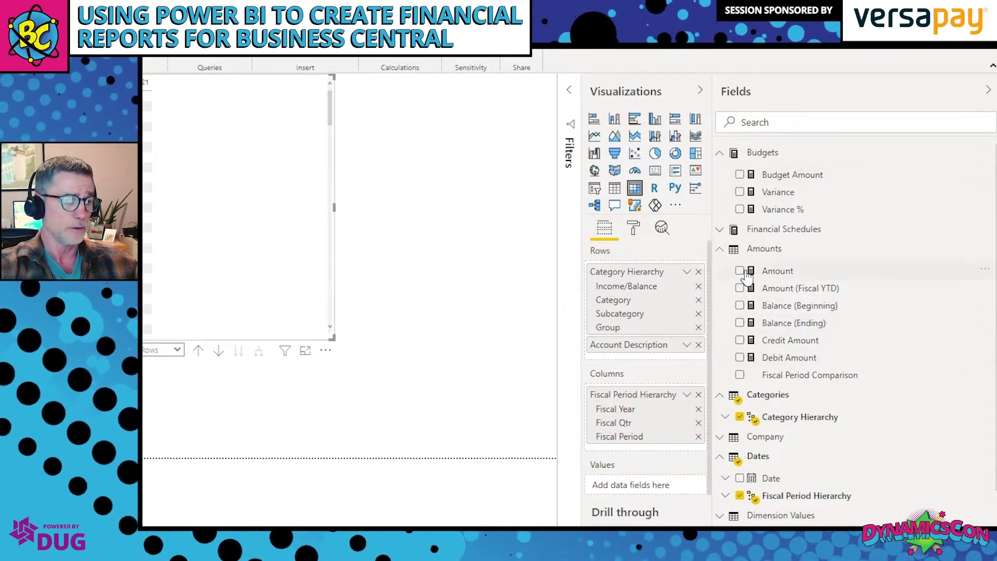
# Step: Add Amount from Amounts to the matrix values and expand all columns down to the Fiscal Period level
pyautogui.click(846, 299)
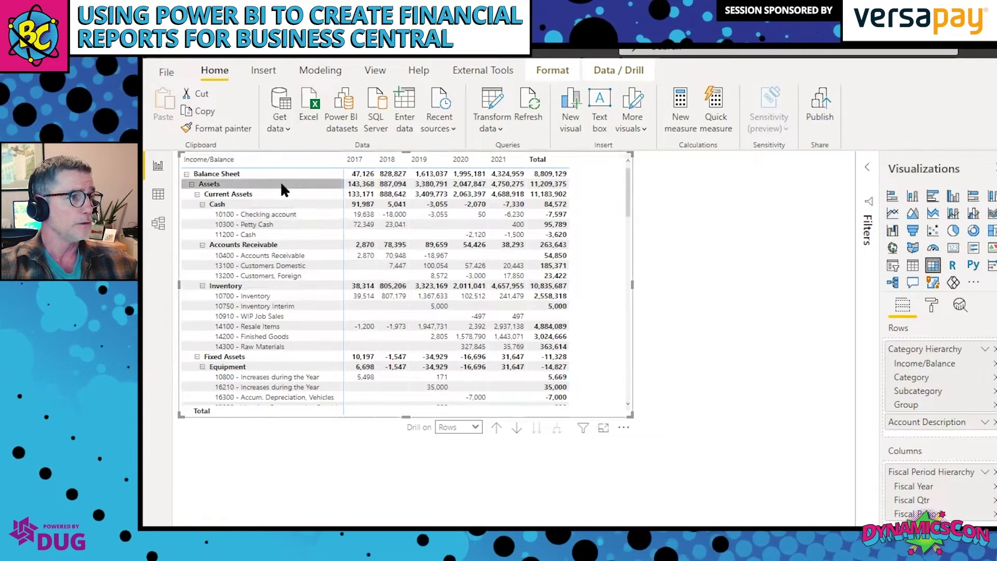
pyautogui.click(471, 428)
pyautogui.click(468, 452)
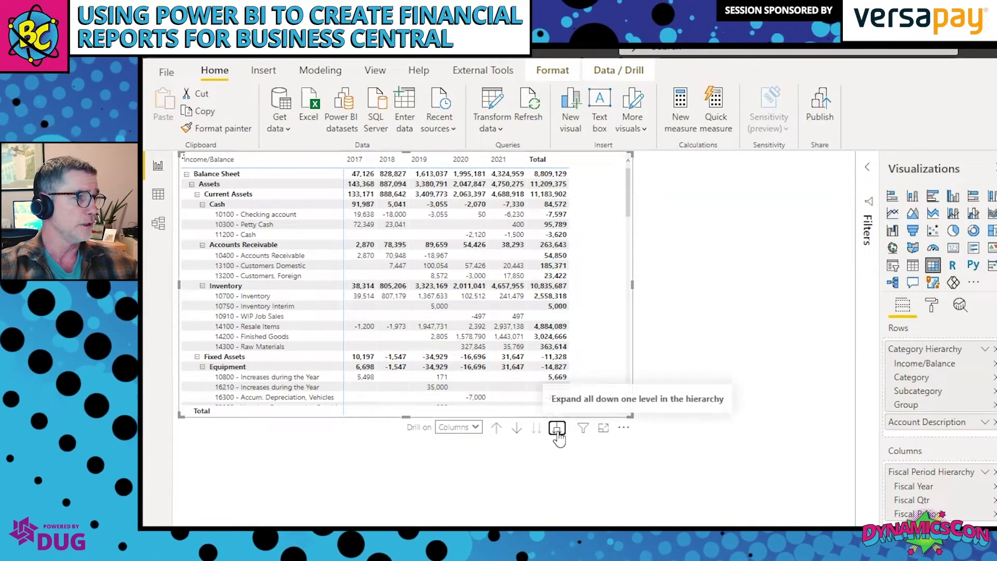
pyautogui.click(557, 435)
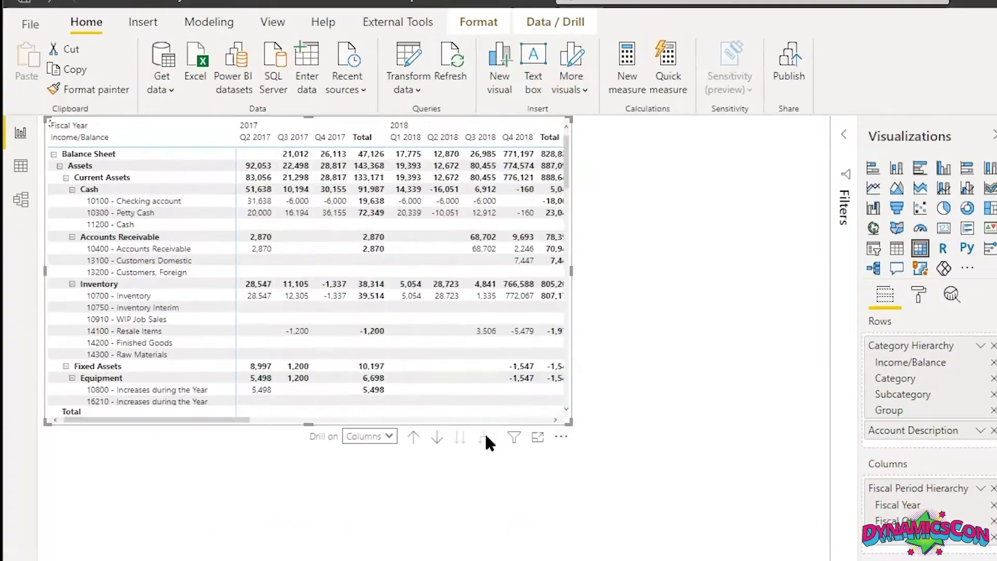
pyautogui.click(558, 428)
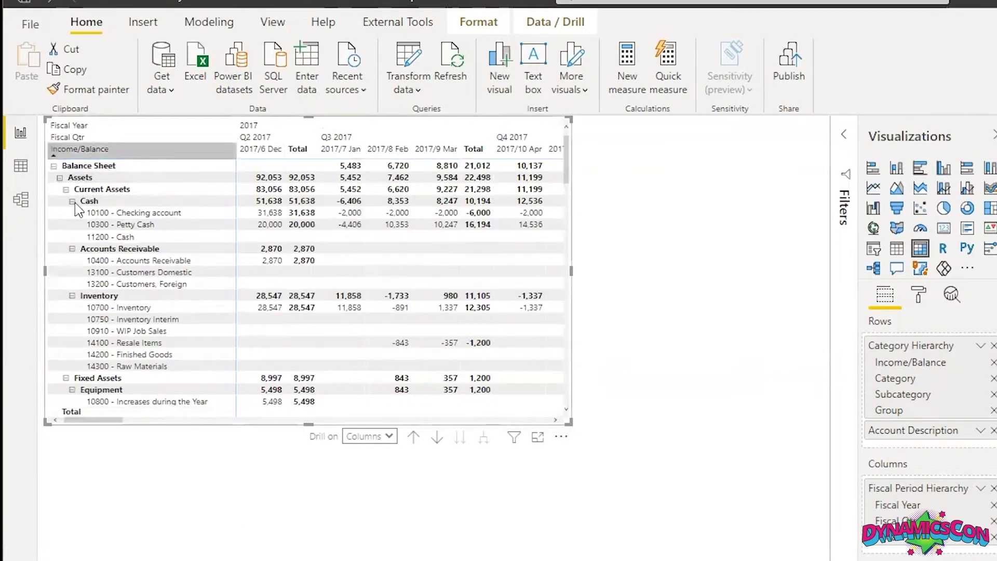
# Step: Look through the matrix's account rows and enlarge the matrix to the page's lower right corner
pyautogui.scroll(-15, 138, 331)
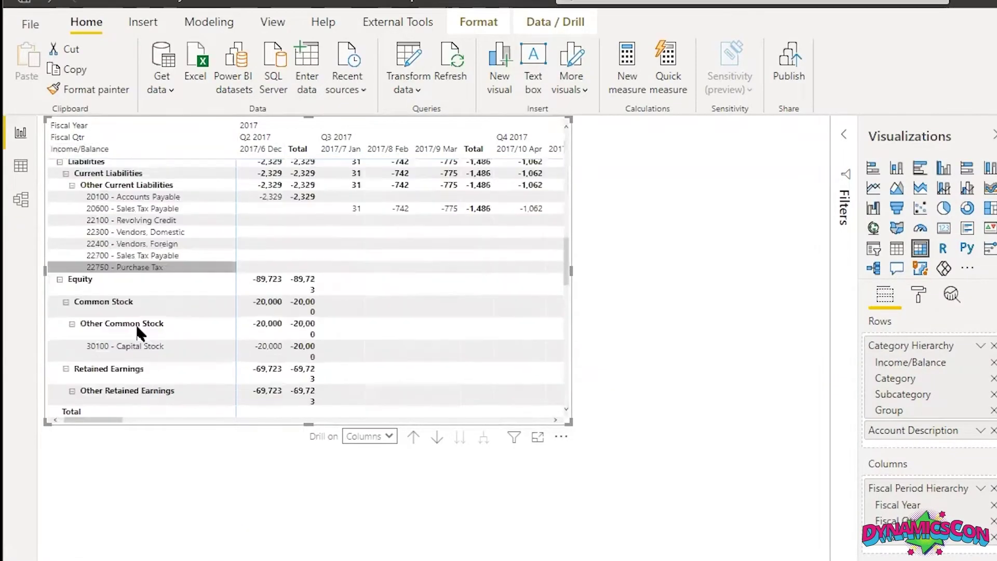
pyautogui.scroll(15, 138, 330)
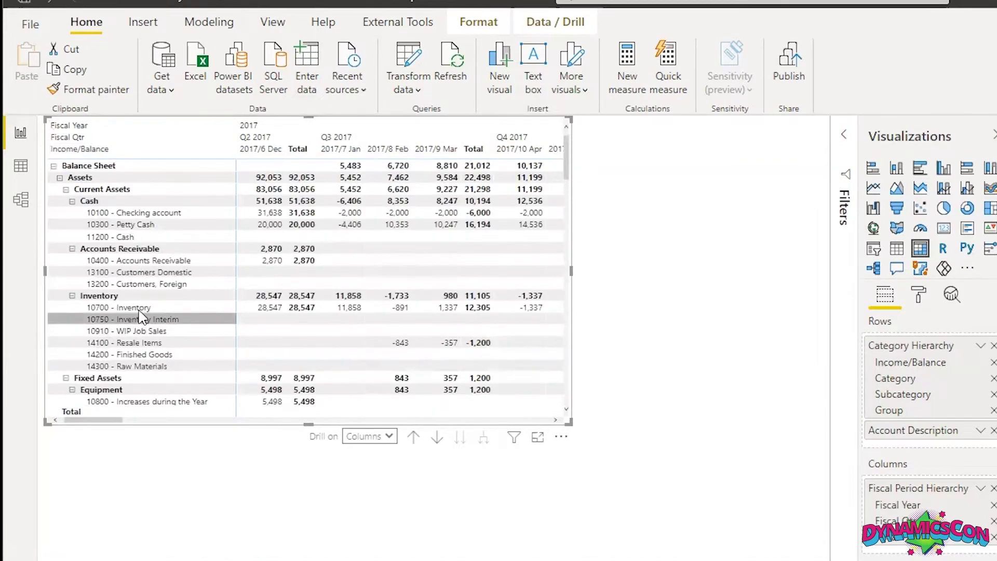
pyautogui.scroll(-20, 141, 317)
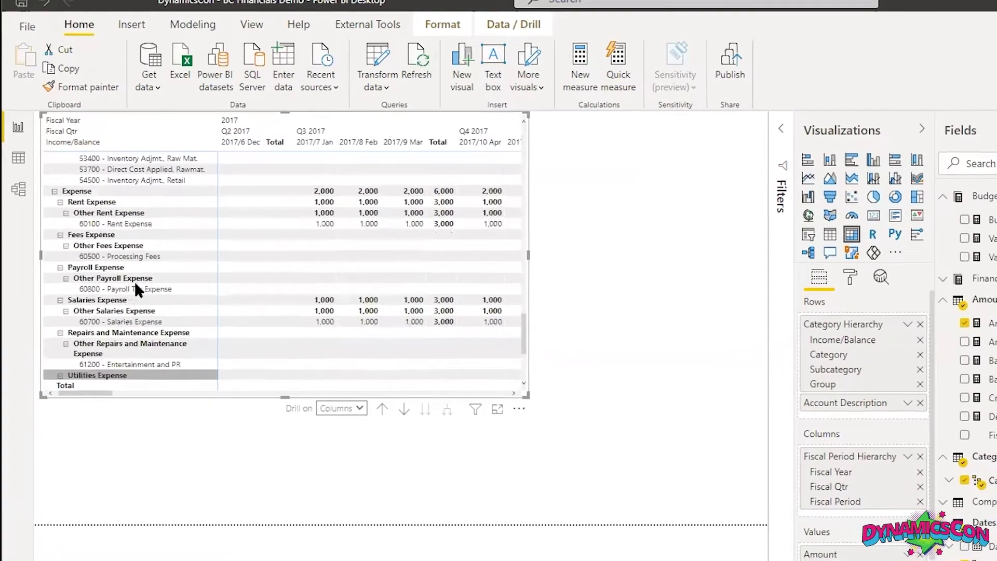
pyautogui.scroll(20, 135, 283)
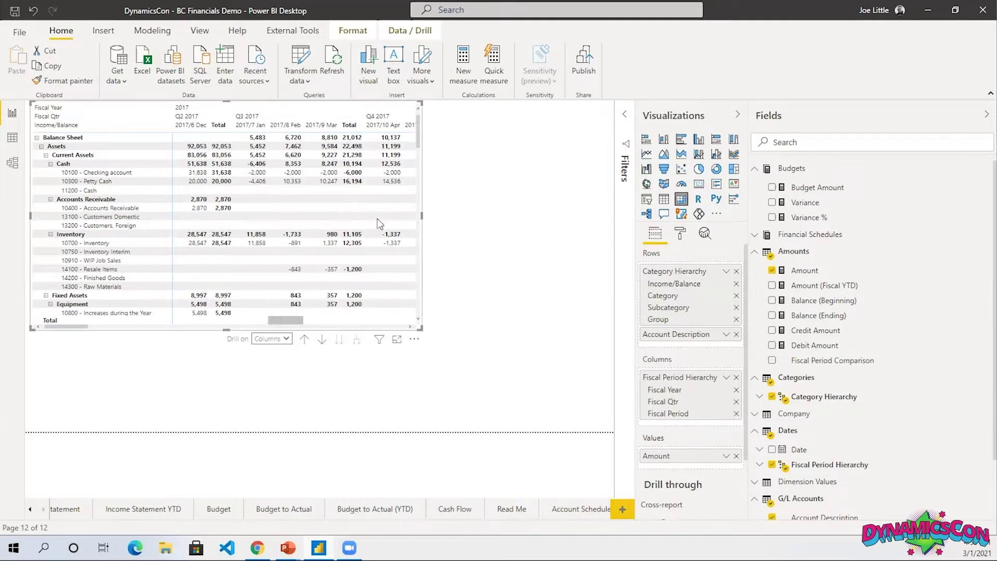
pyautogui.moveTo(573, 447); pyautogui.dragTo(611, 435)
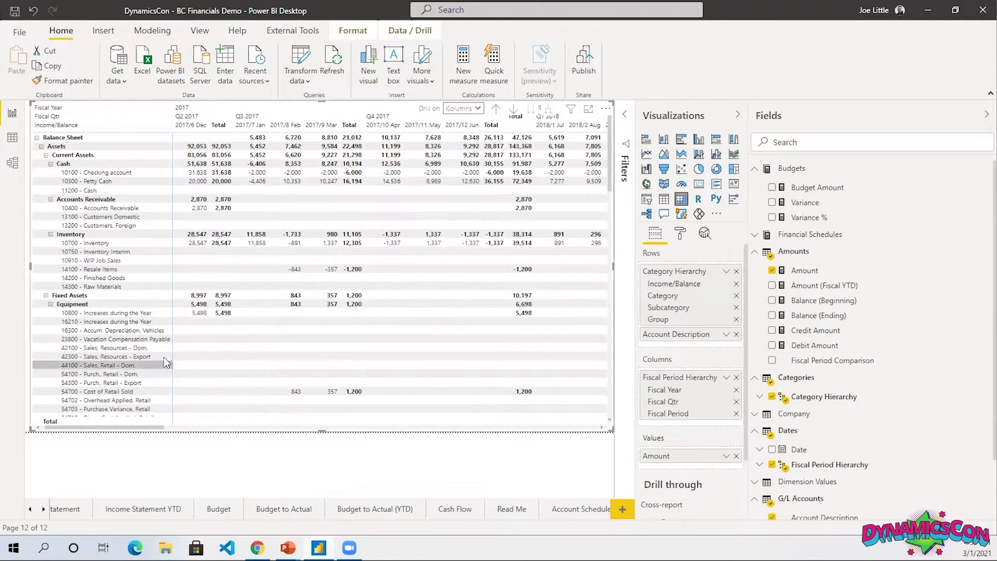
pyautogui.scroll(-10, 164, 357)
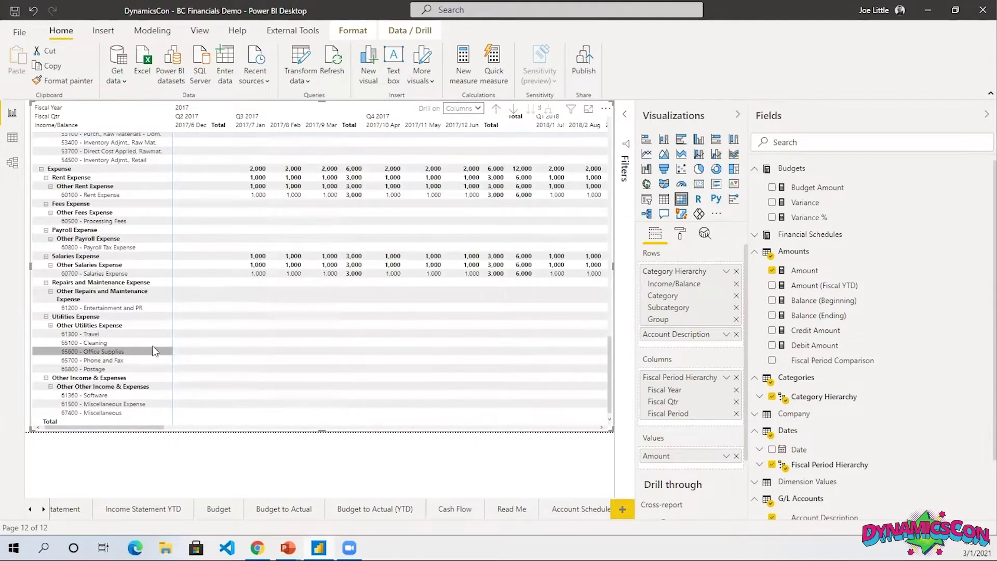
pyautogui.scroll(5, 166, 348)
pyautogui.scroll(8, 168, 345)
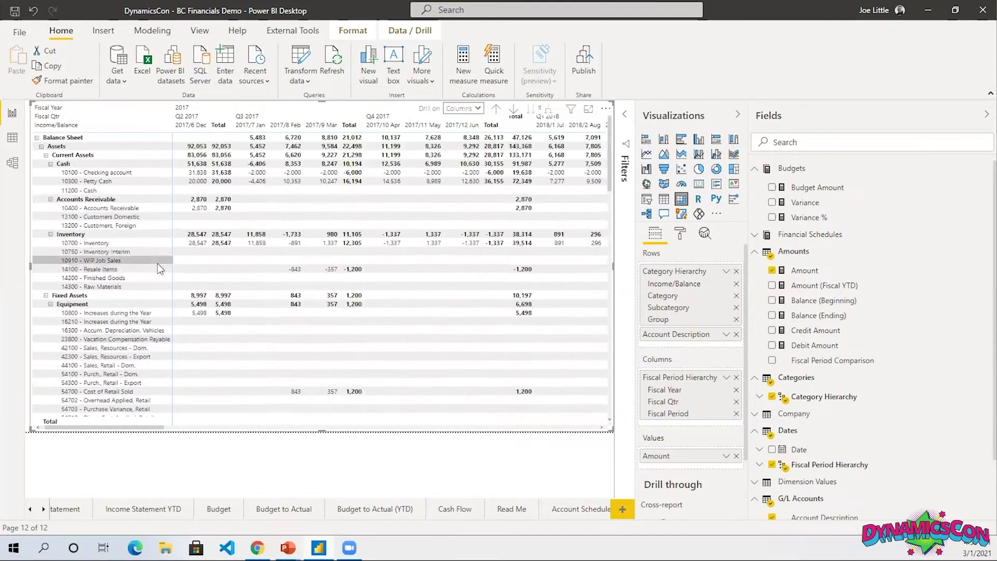
# Step: Collapse the Equipment group under Fixed Assets and the Materials subcategory under Cost of Goods Sold
pyautogui.click(51, 305)
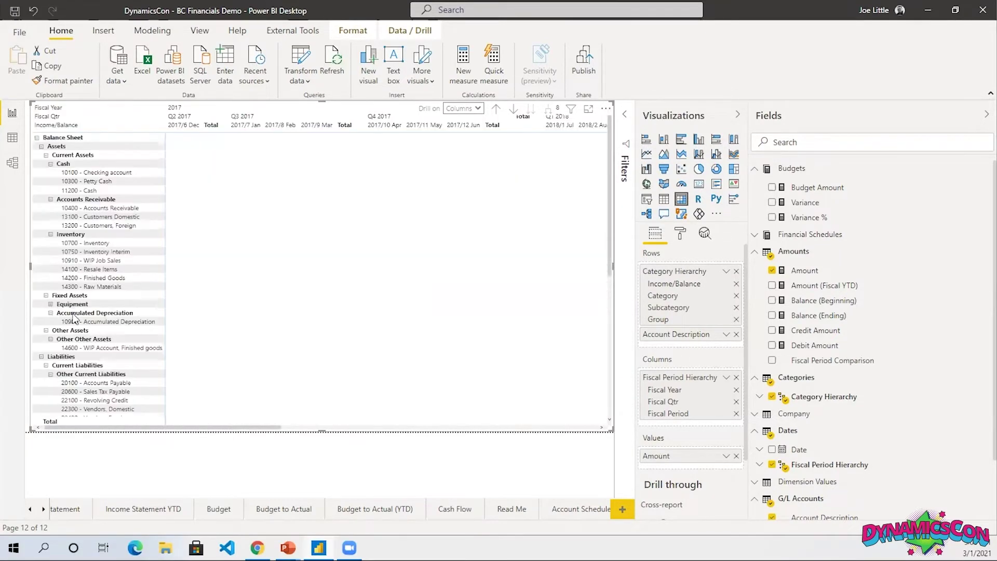
pyautogui.scroll(-3, 74, 317)
pyautogui.scroll(-5, 52, 288)
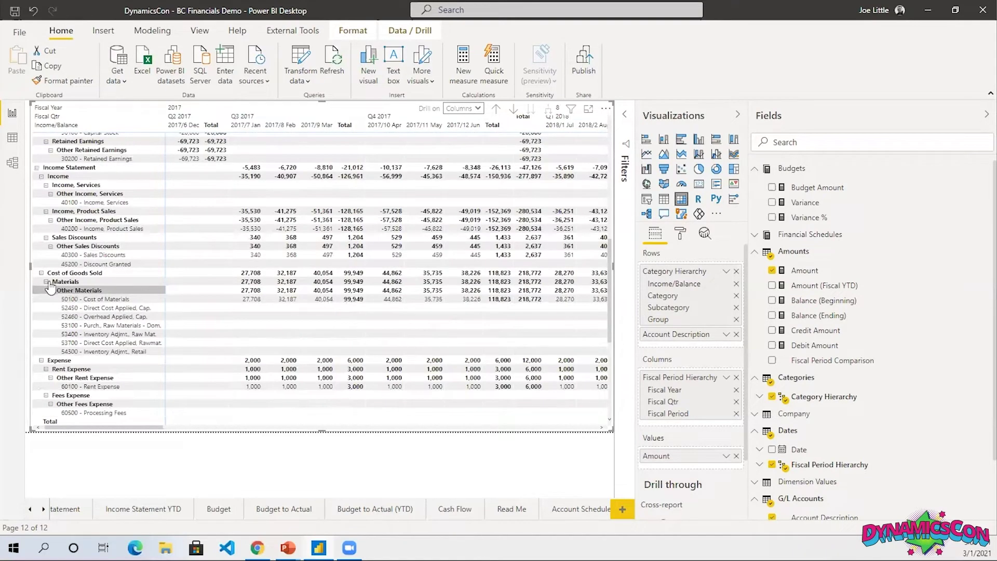
pyautogui.click(46, 282)
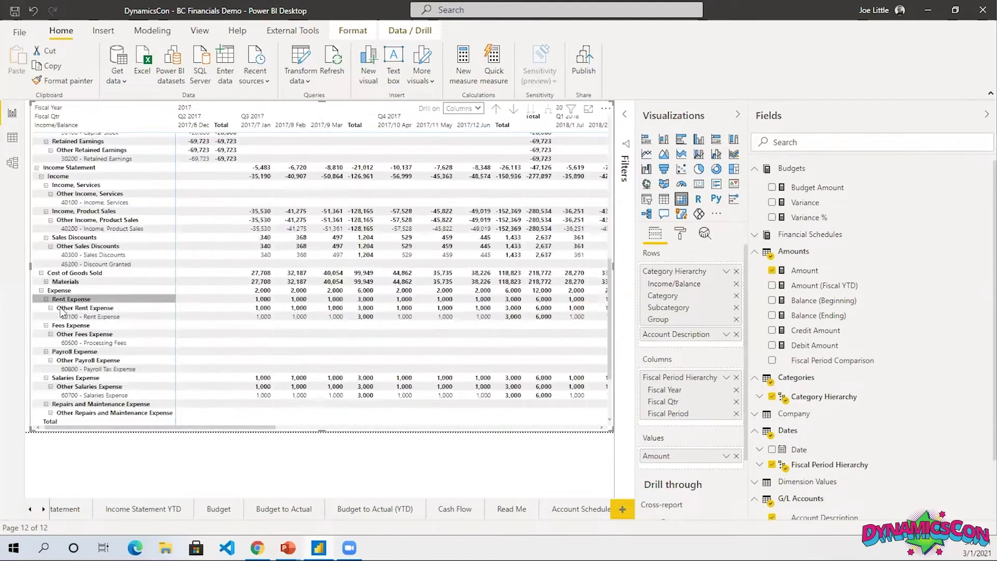
# Step: Drill the matrix columns back up to the Fiscal Year level
pyautogui.scroll(-4, 78, 301)
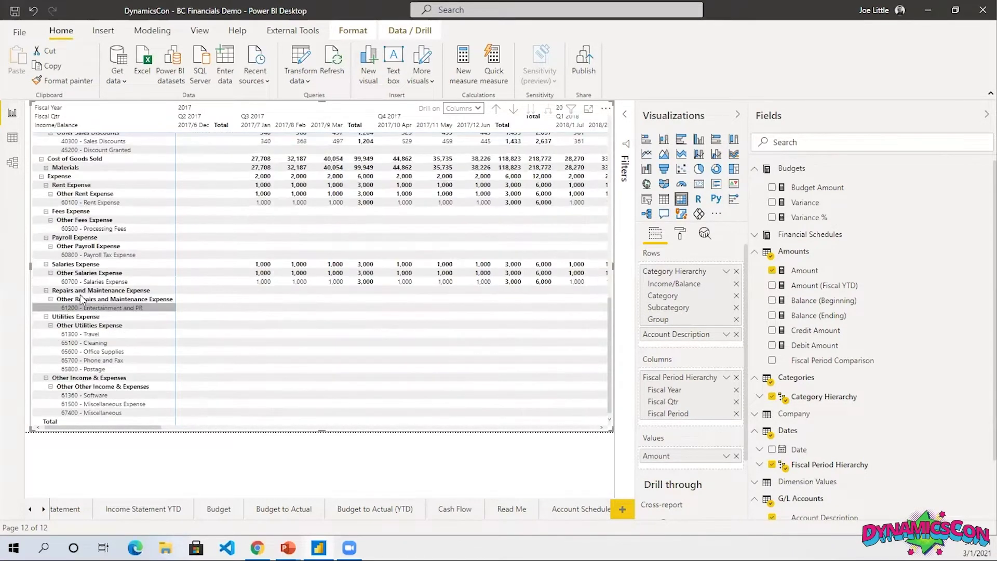
pyautogui.click(496, 110)
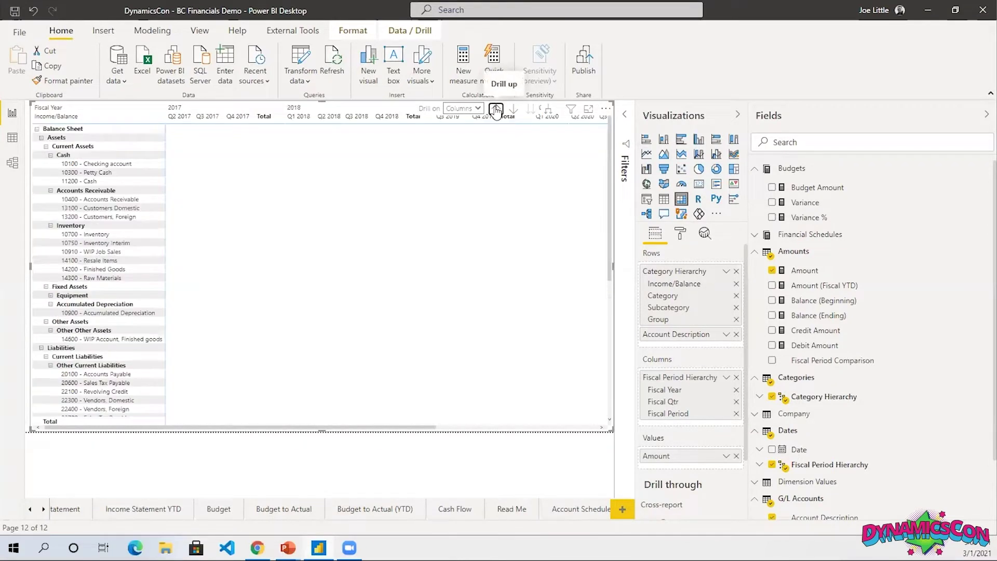
pyautogui.click(494, 107)
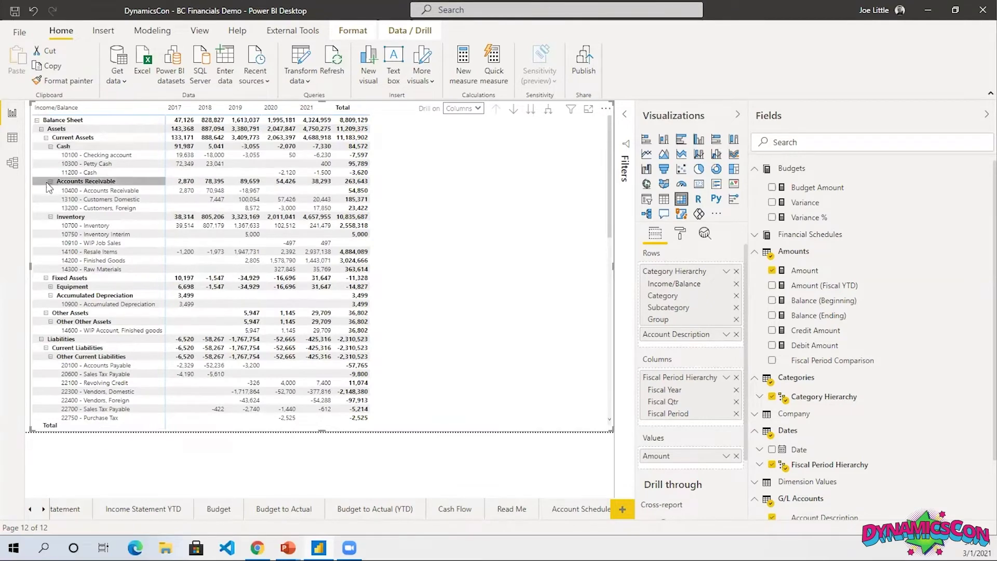
# Step: Collapse the Inventory, Fixed Assets, Other Assets and Liabilities rows in the Balance Sheet section
pyautogui.click(51, 218)
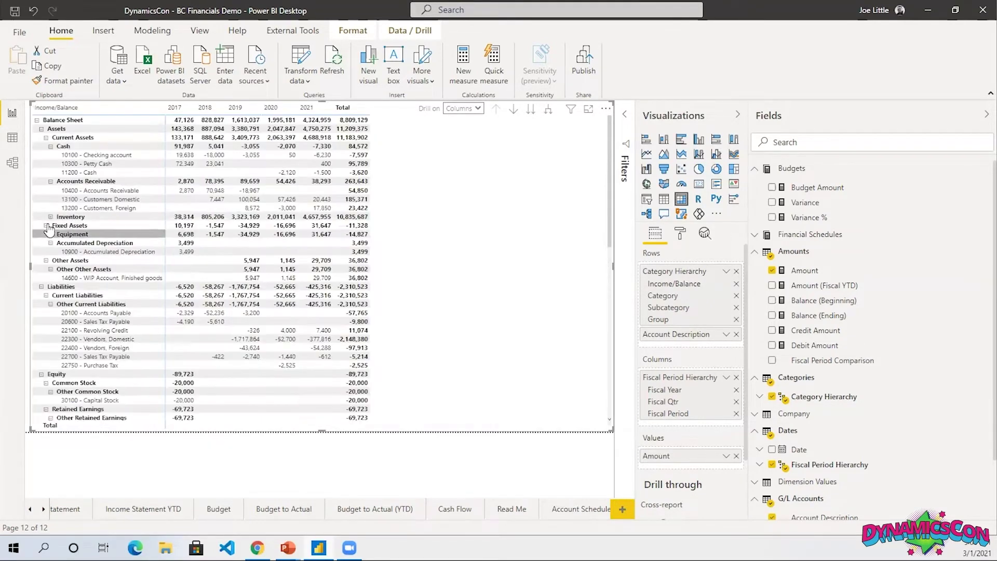
pyautogui.click(49, 229)
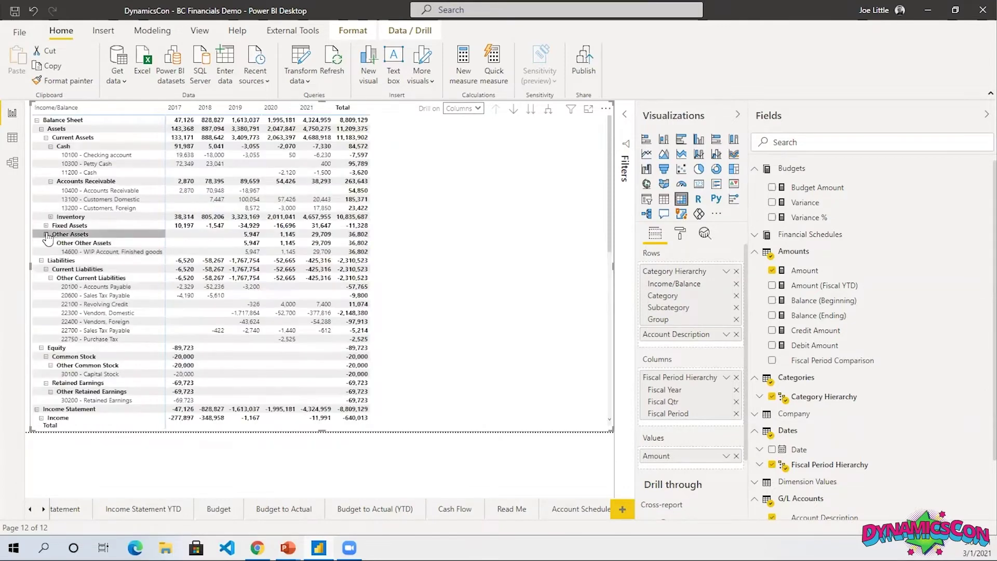
pyautogui.click(49, 243)
pyautogui.click(42, 243)
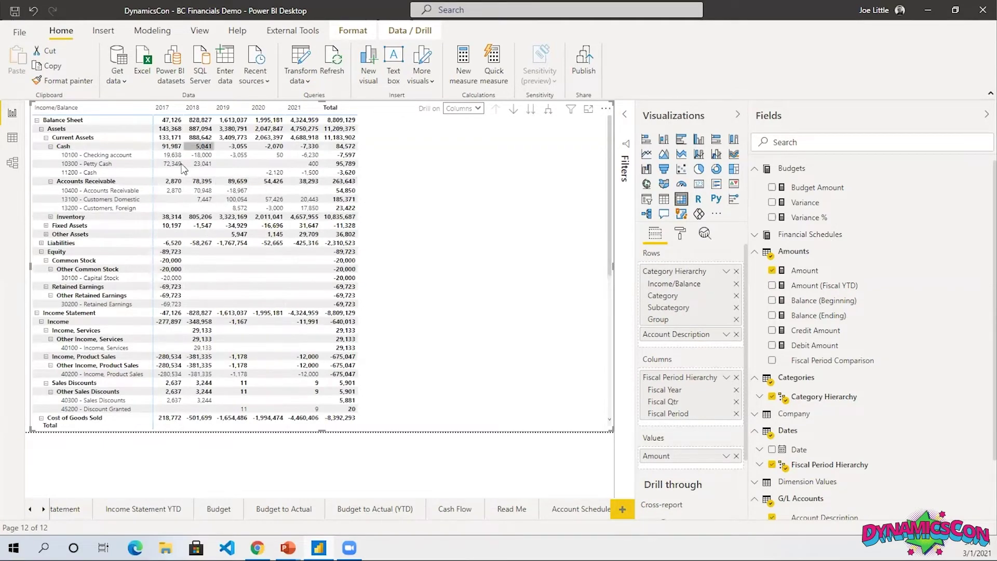
# Step: Collapse Other Income & Expenses, Utilities Expense, Repairs and Maintenance Expense and Payroll Expense, the whole Expense category, and Equity
pyautogui.scroll(-2, 76, 270)
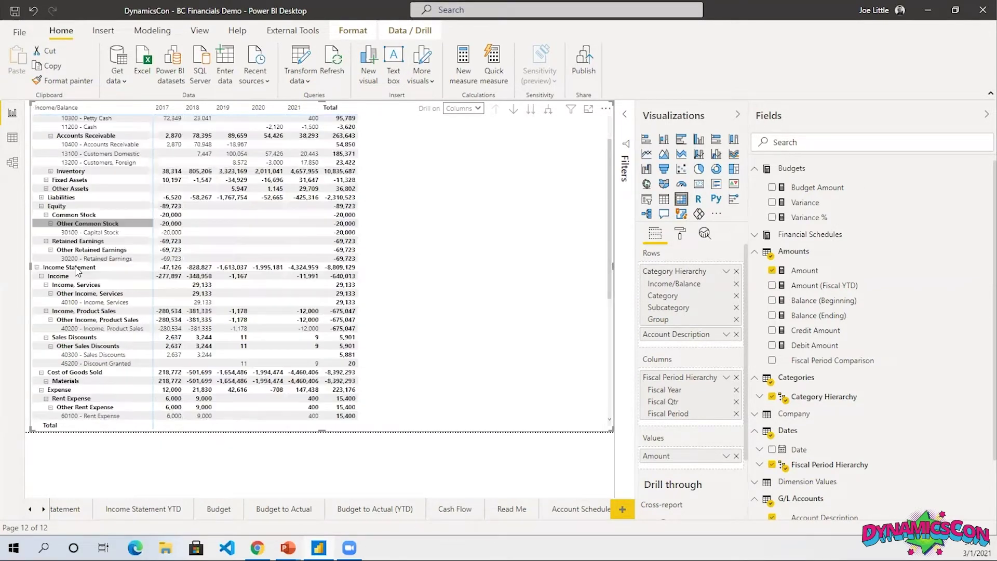
pyautogui.scroll(-8, 42, 369)
pyautogui.click(46, 381)
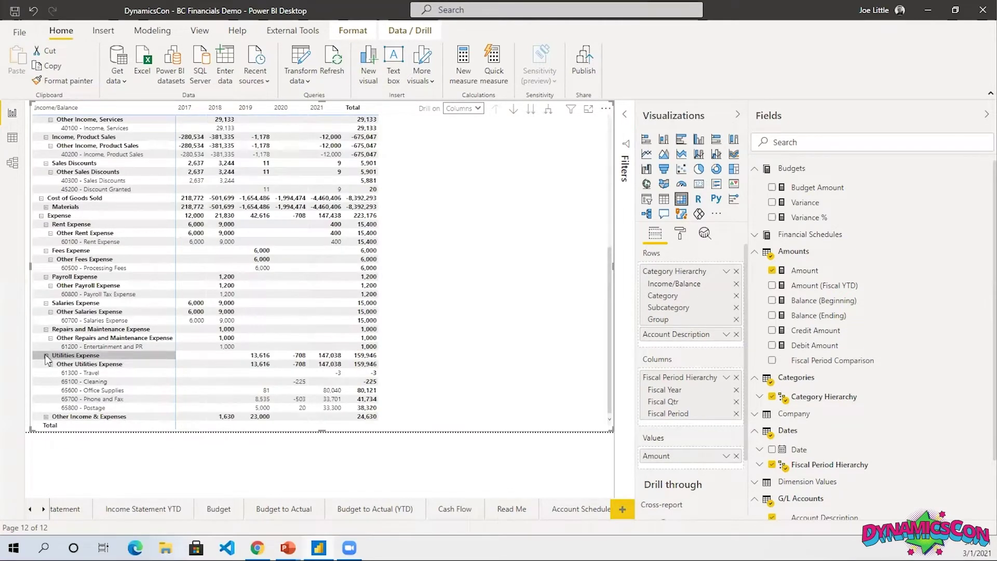
pyautogui.click(46, 356)
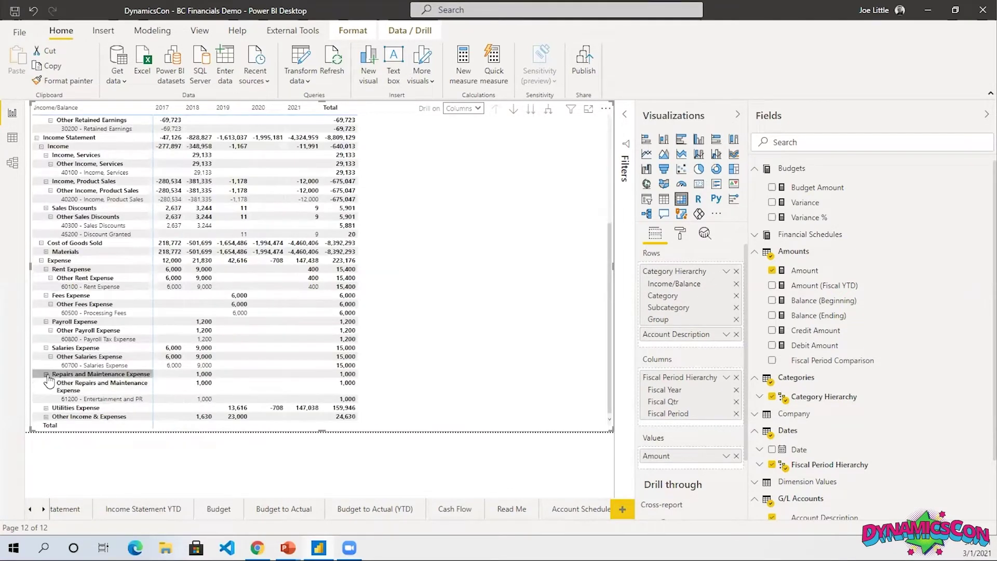
pyautogui.click(46, 374)
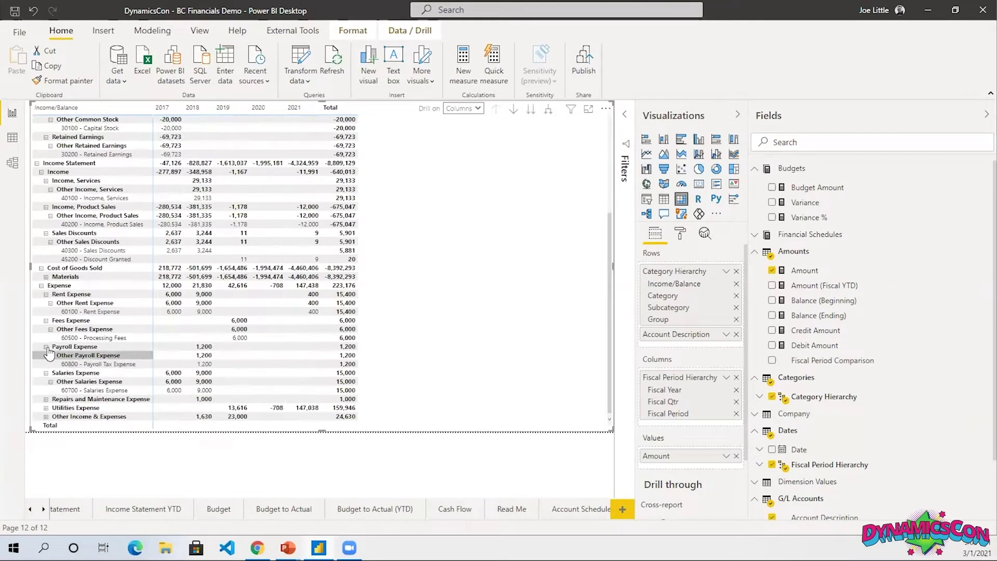
pyautogui.click(46, 347)
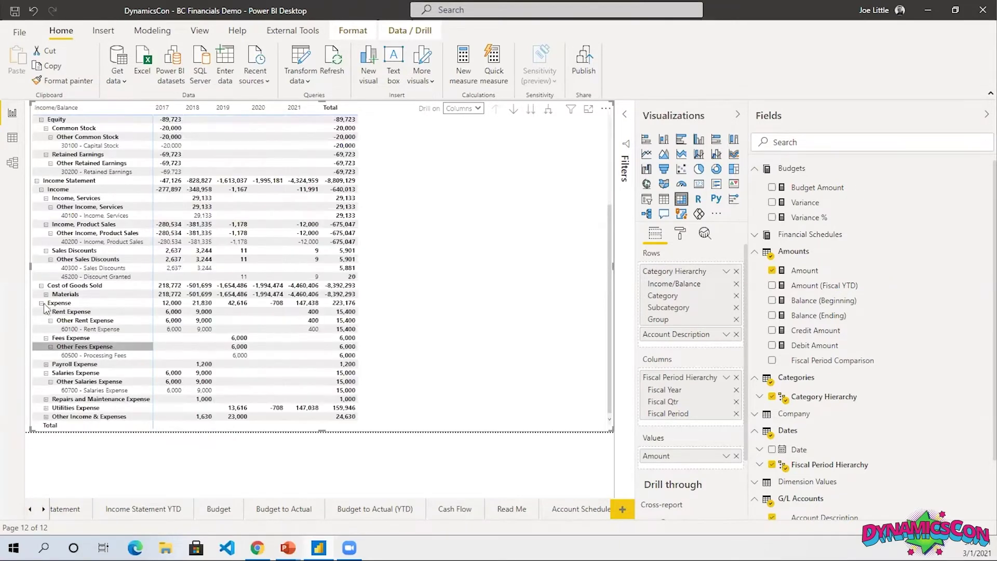
pyautogui.click(41, 302)
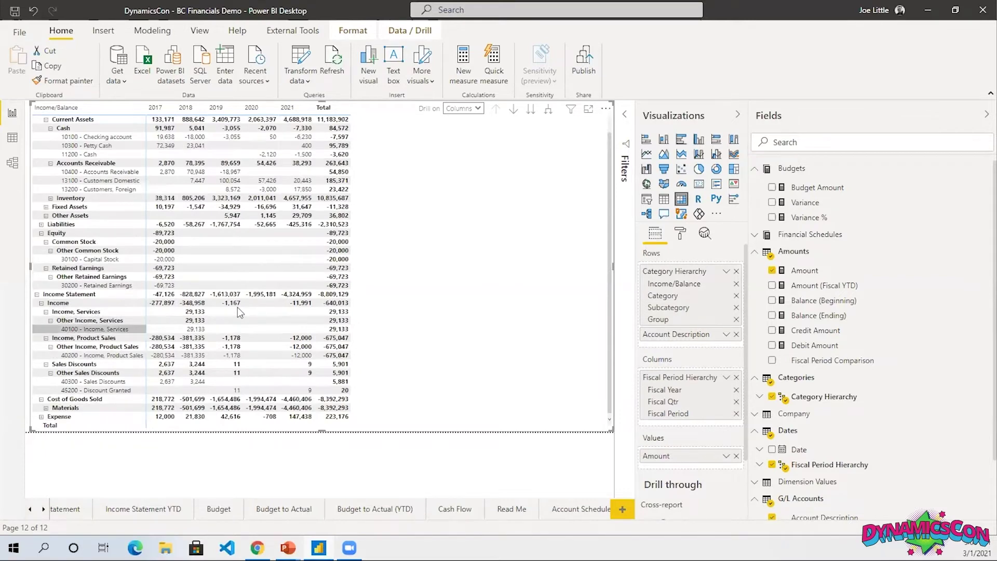
pyautogui.scroll(1, 266, 156)
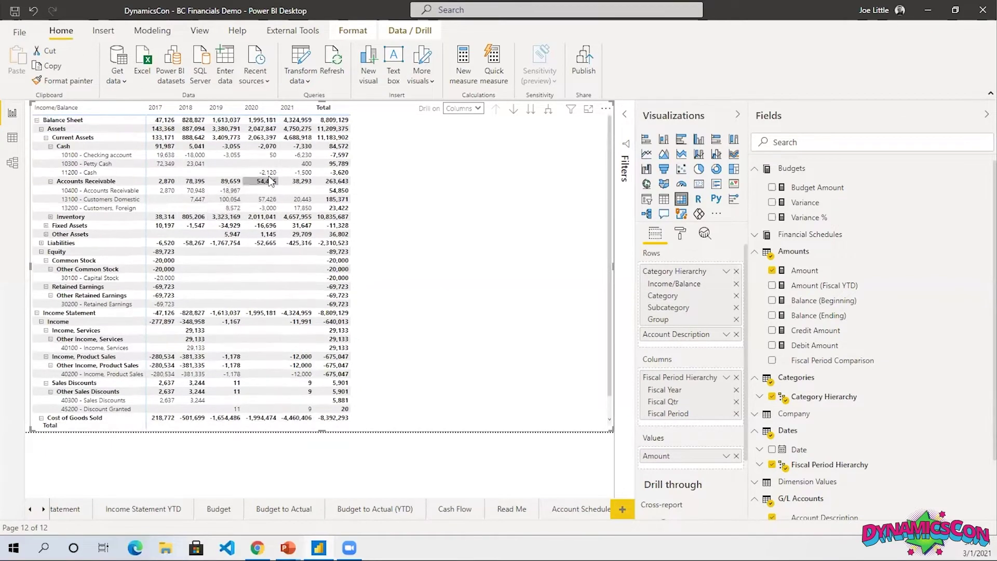
pyautogui.click(41, 252)
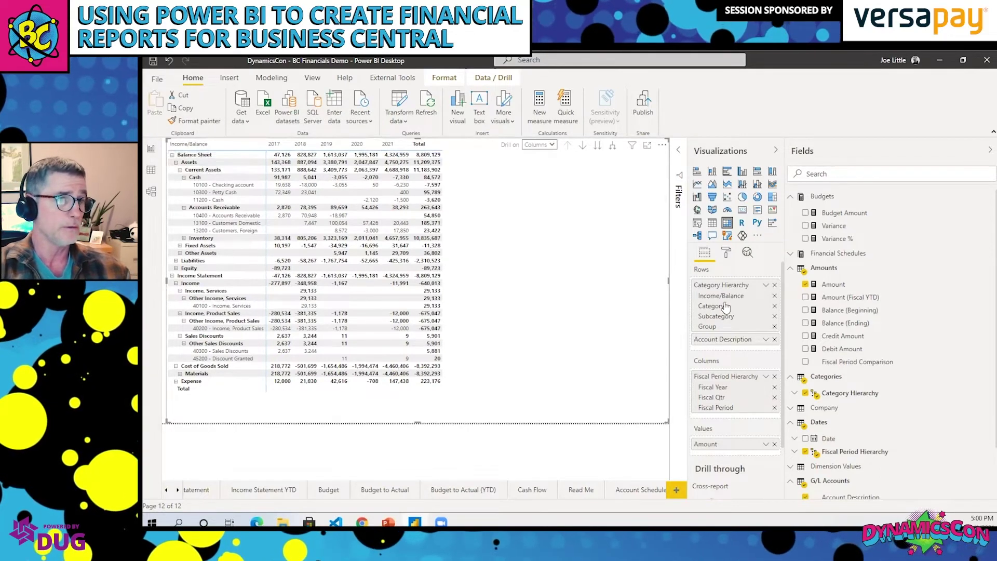
# Step: Find the +/- icons option in the matrix's formatting settings and turn it off for the row headers
pyautogui.click(727, 255)
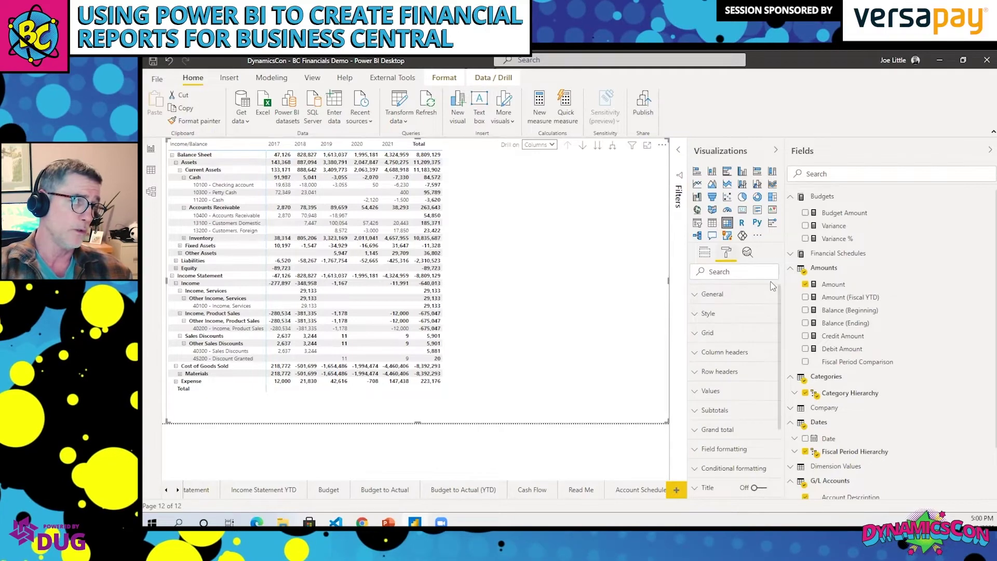
pyautogui.click(732, 272)
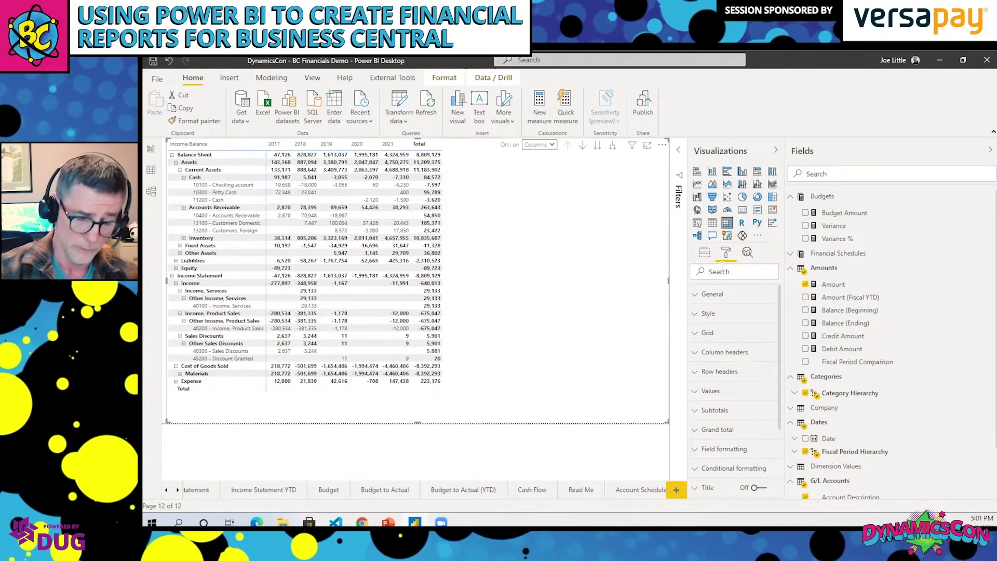
pyautogui.write('t')
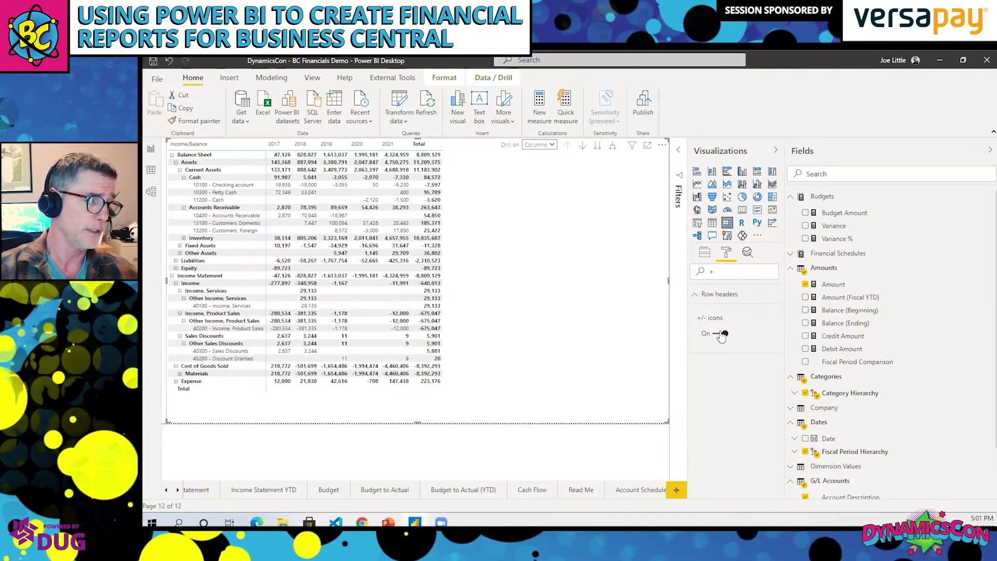
pyautogui.click(722, 334)
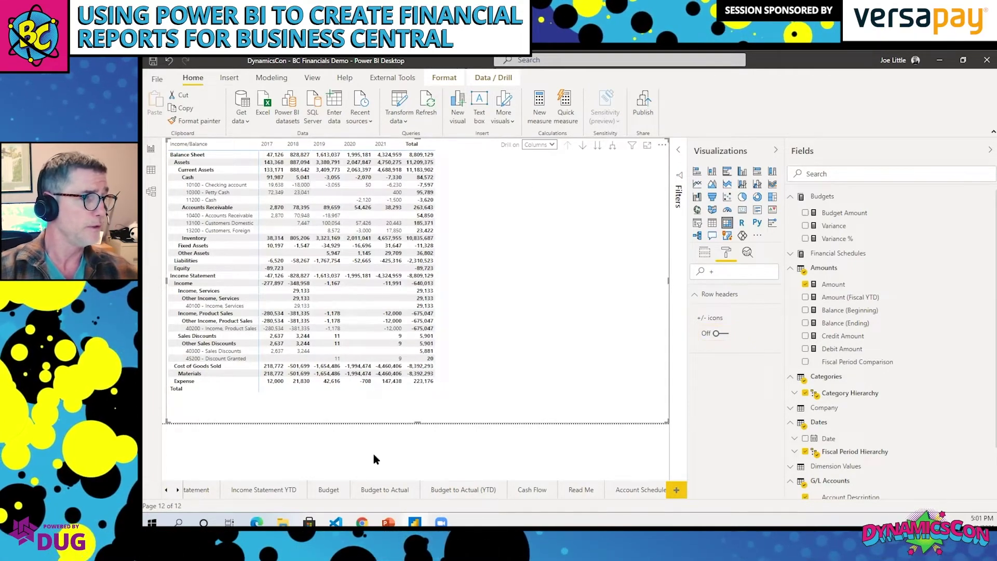
# Step: Copy the formatting of the Budget to Actual matrix onto the matrix on Page 1 with Format Painter
pyautogui.click(386, 492)
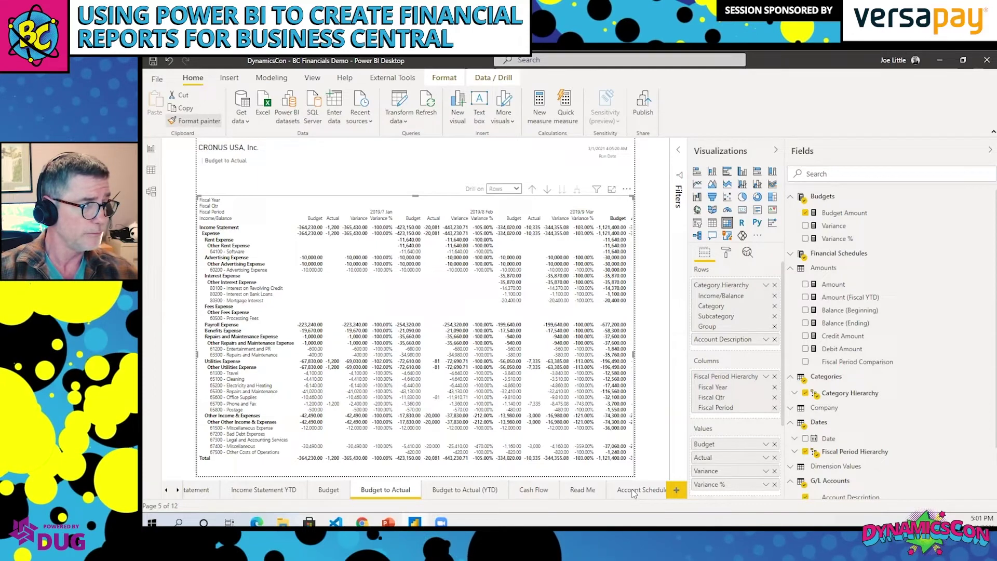
pyautogui.click(178, 489)
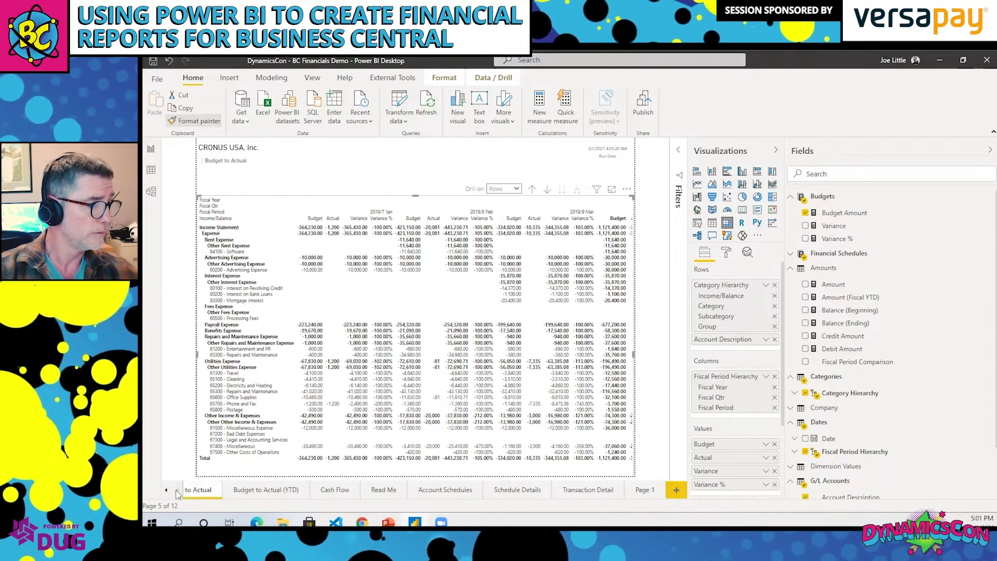
pyautogui.click(645, 489)
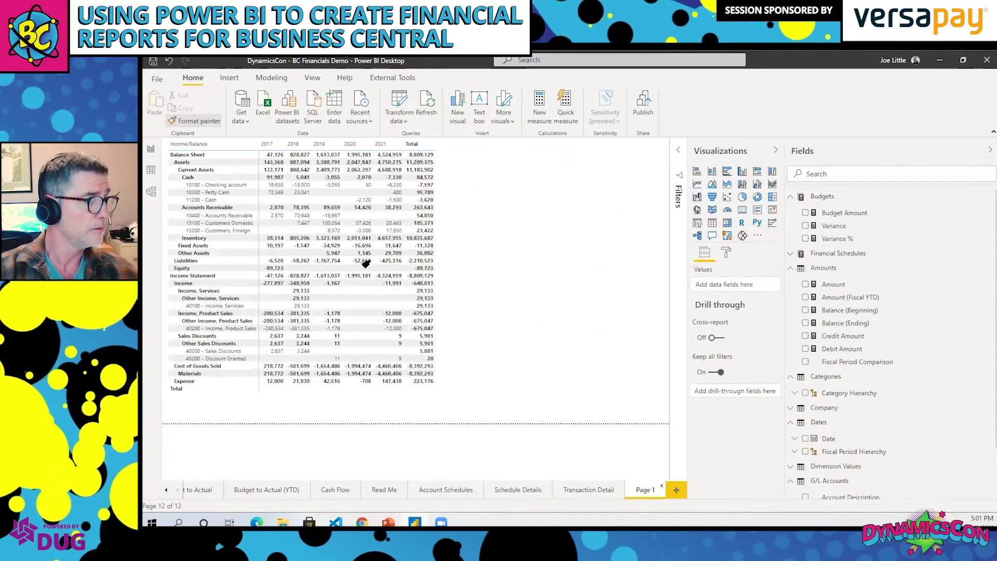
pyautogui.click(365, 261)
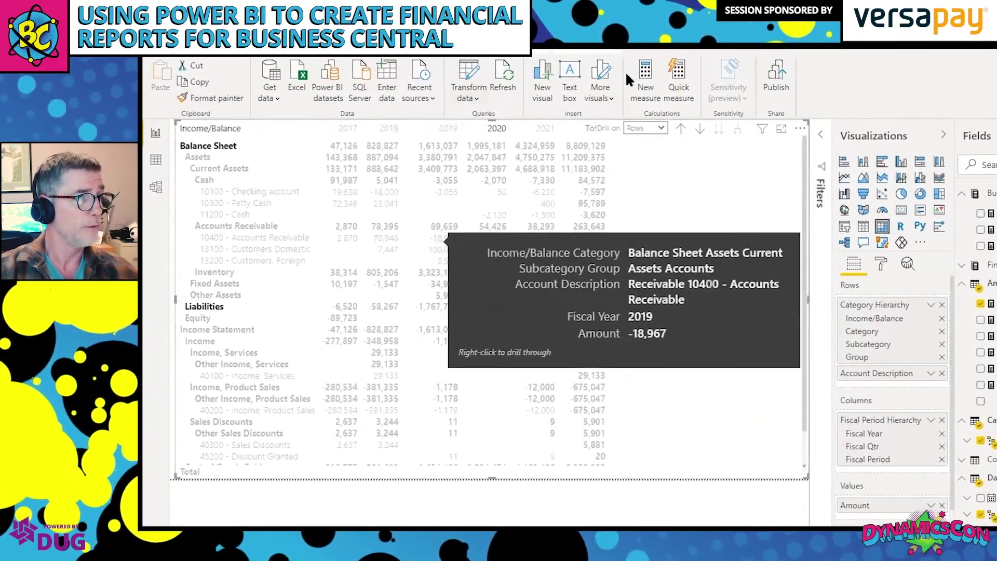
pyautogui.click(713, 221)
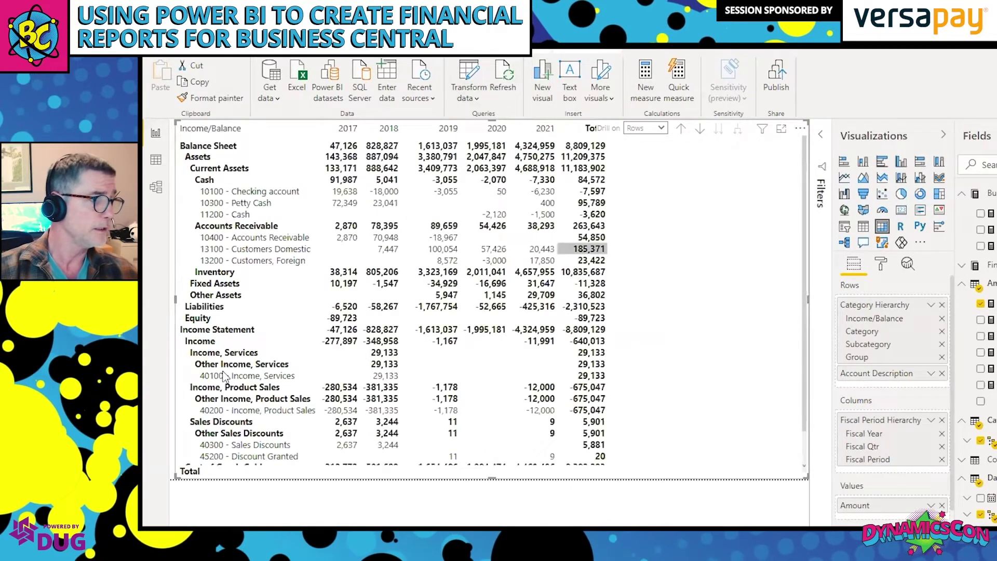
pyautogui.scroll(-1, 227, 375)
pyautogui.scroll(1, 227, 375)
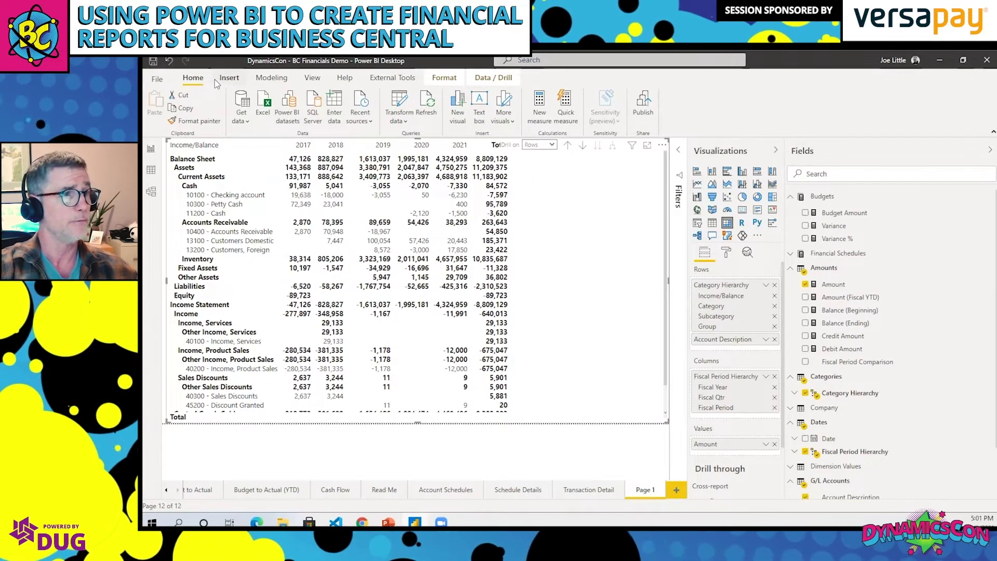
# Step: Add a bookmark named My First Report for this page and test it by switching to the Income Statement YTD bookmark and back
pyautogui.click(310, 81)
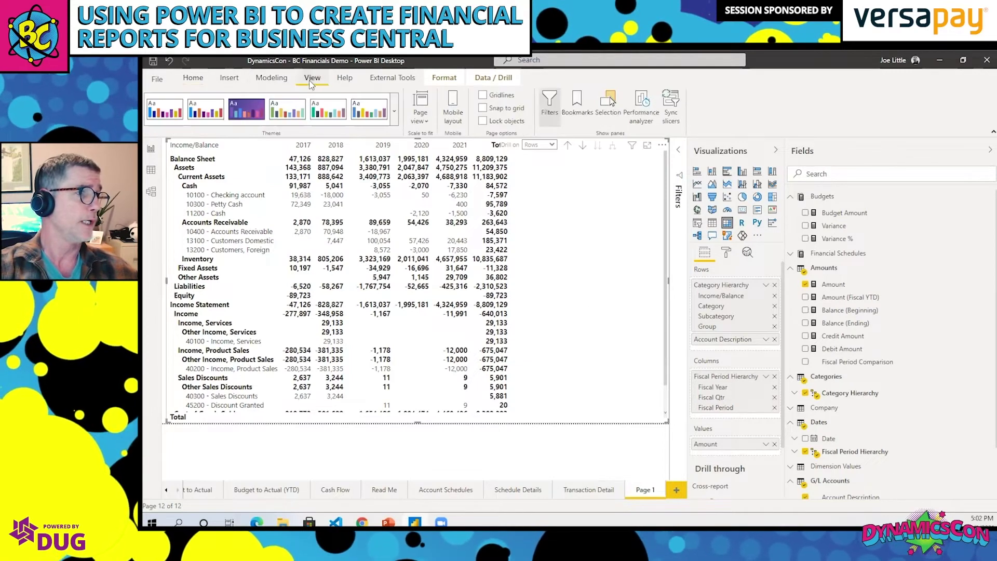
pyautogui.click(577, 104)
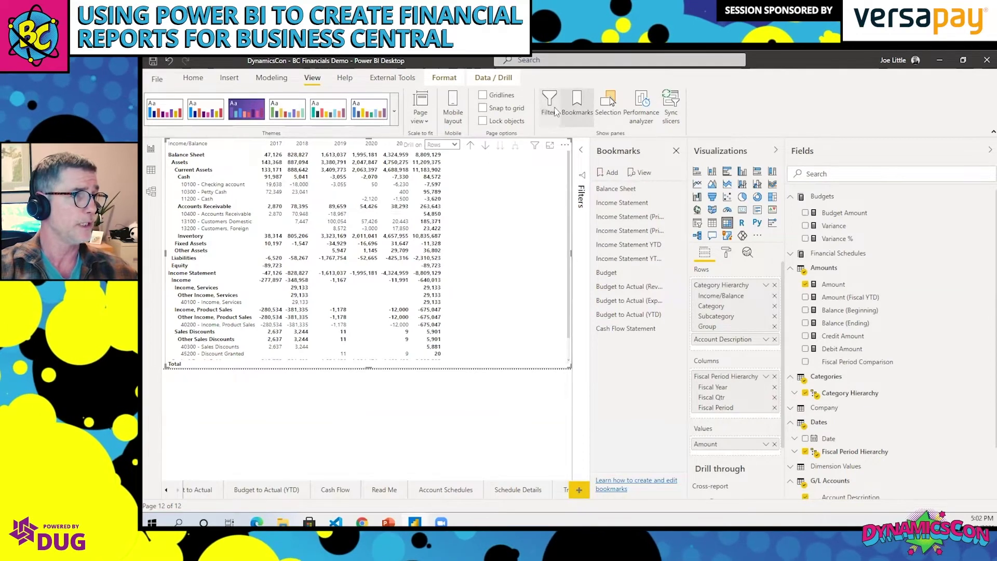
pyautogui.click(610, 174)
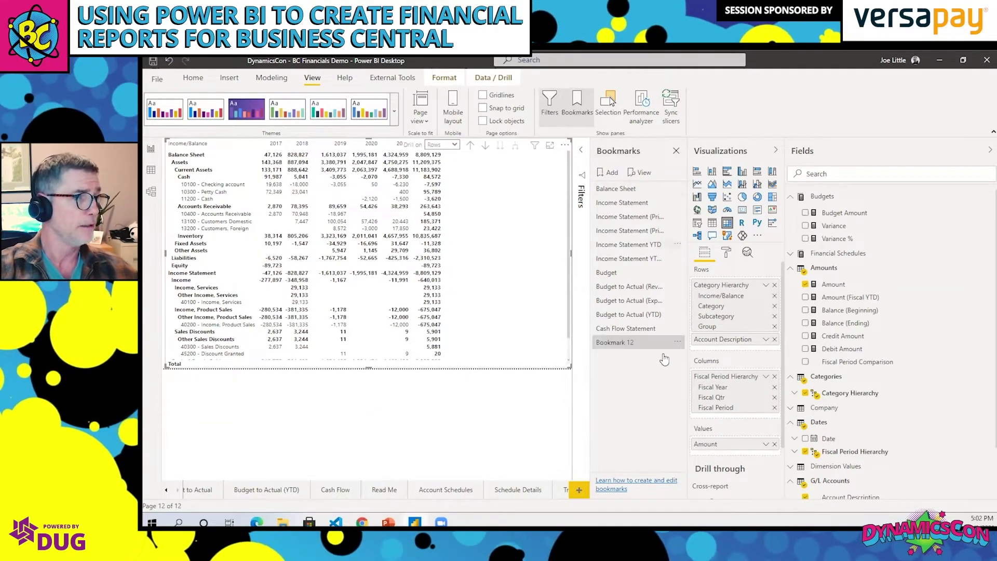
pyautogui.doubleClick(632, 344)
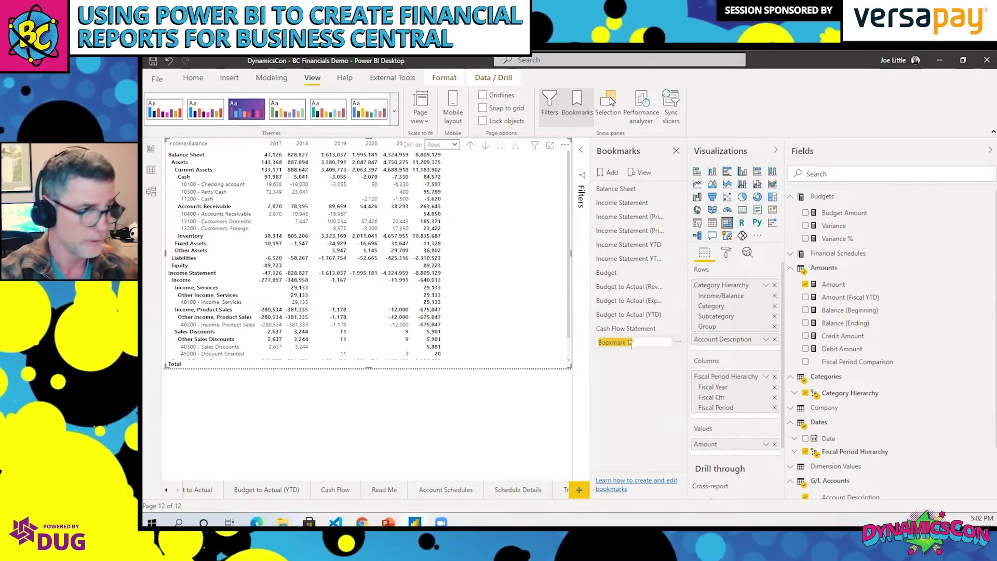
pyautogui.write('C')
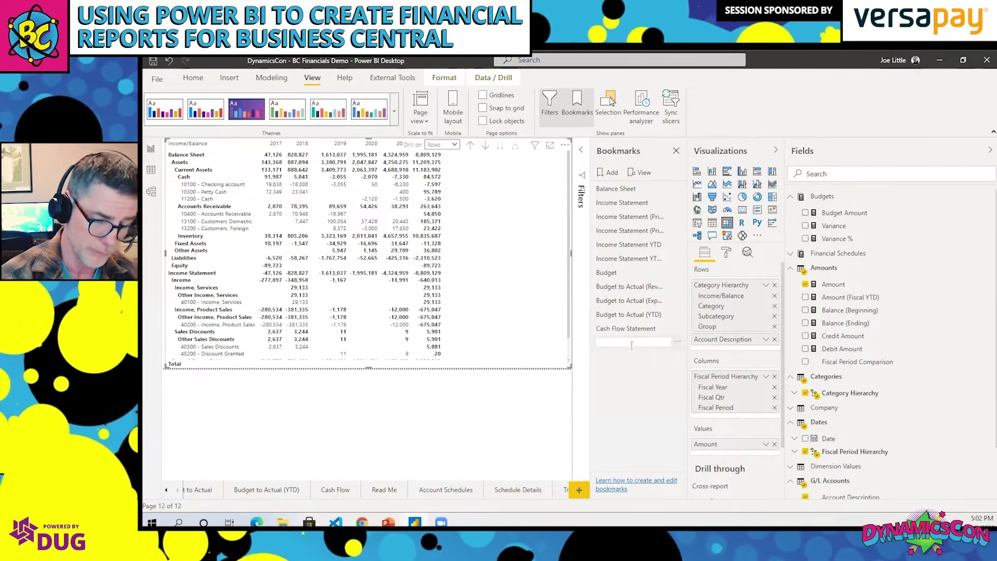
pyautogui.write('y First Report')
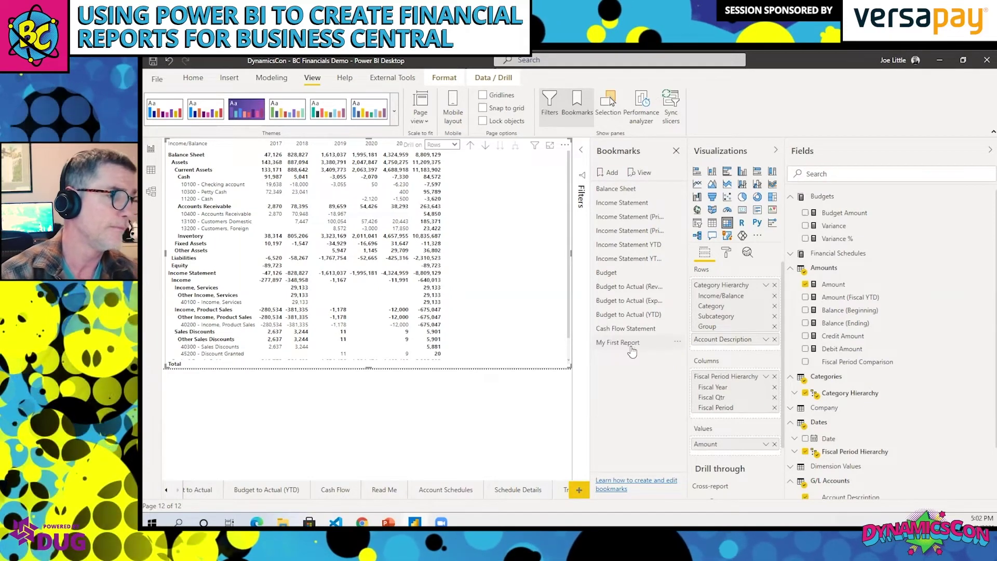
pyautogui.press('Return')
pyautogui.click(627, 245)
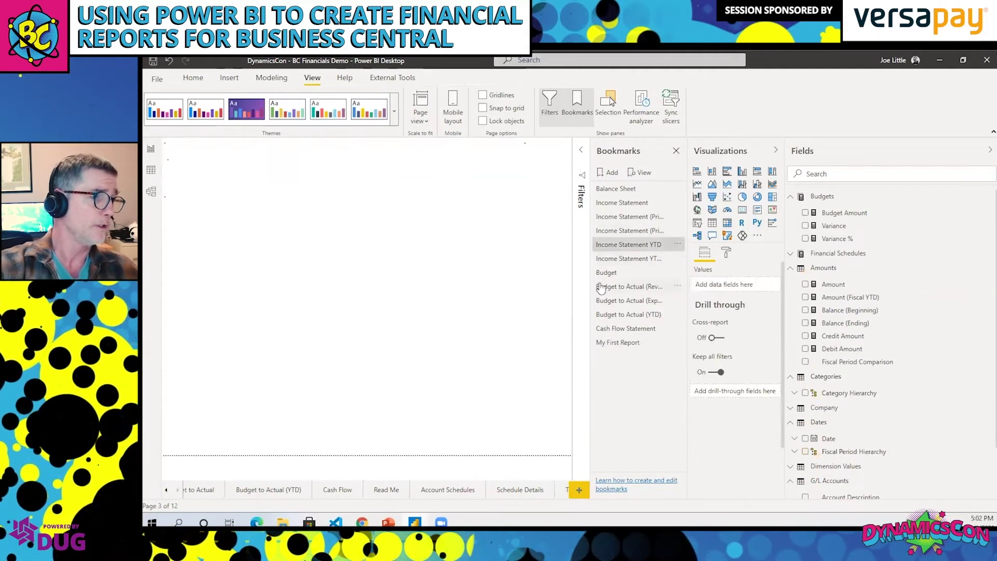
pyautogui.click(630, 347)
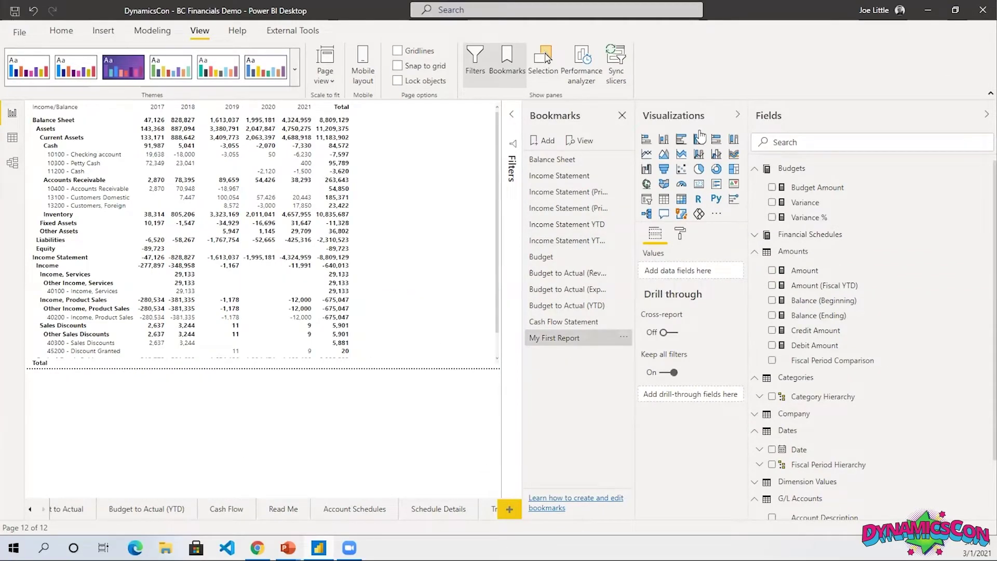
# Step: Add a new report page and build a matrix on it with the Financial Schedules Heirarchy as rows
pyautogui.click(754, 169)
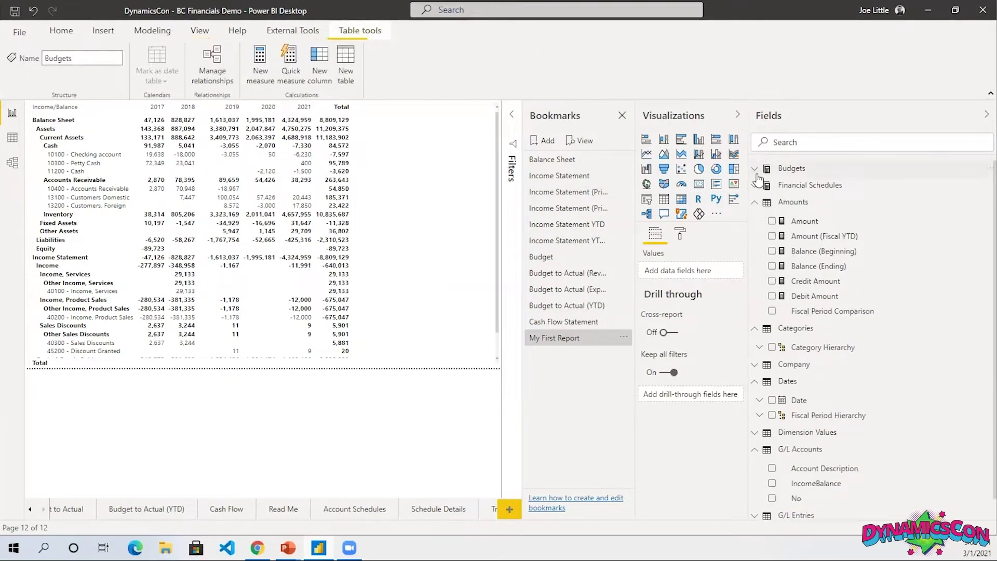
pyautogui.click(754, 203)
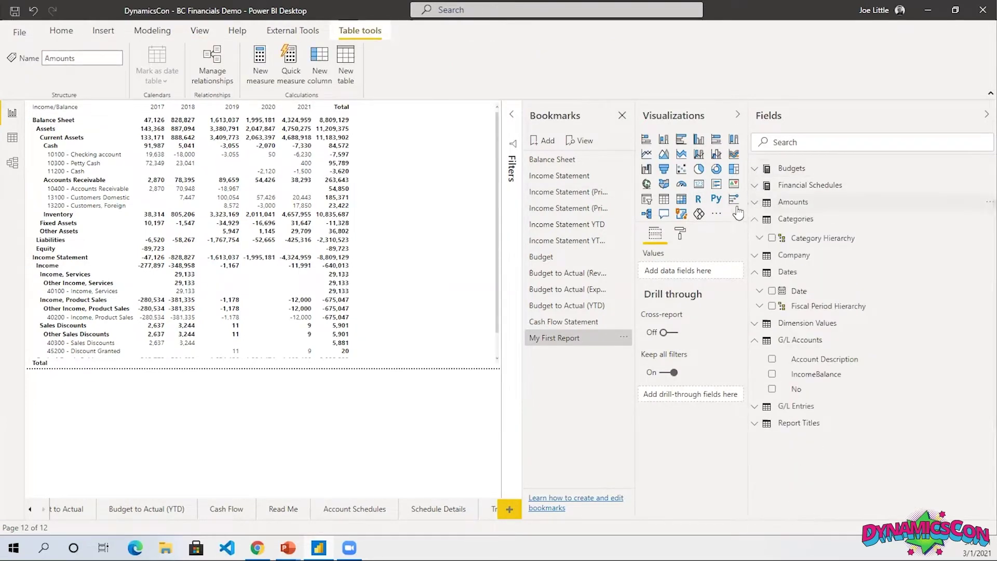
pyautogui.click(509, 510)
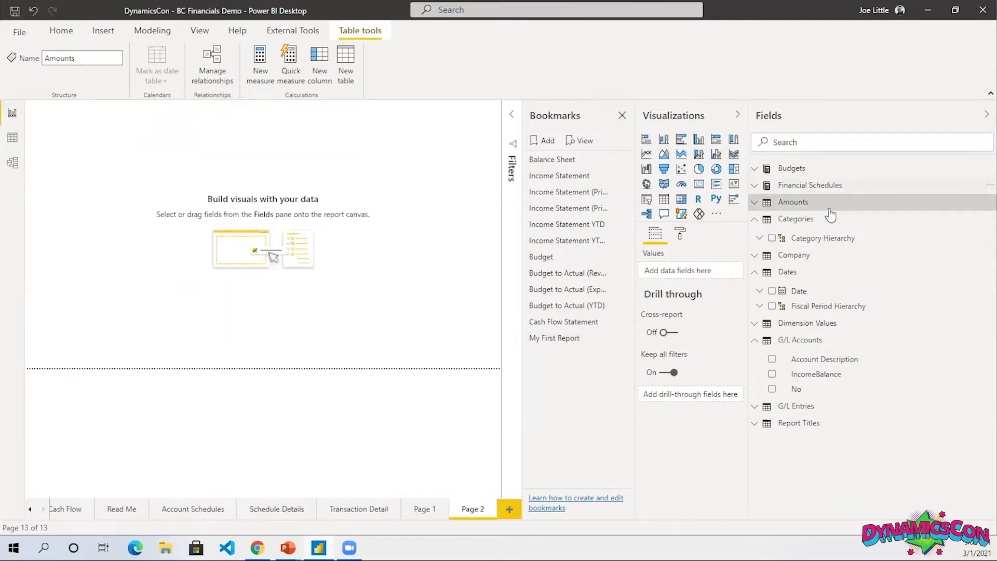
pyautogui.click(755, 219)
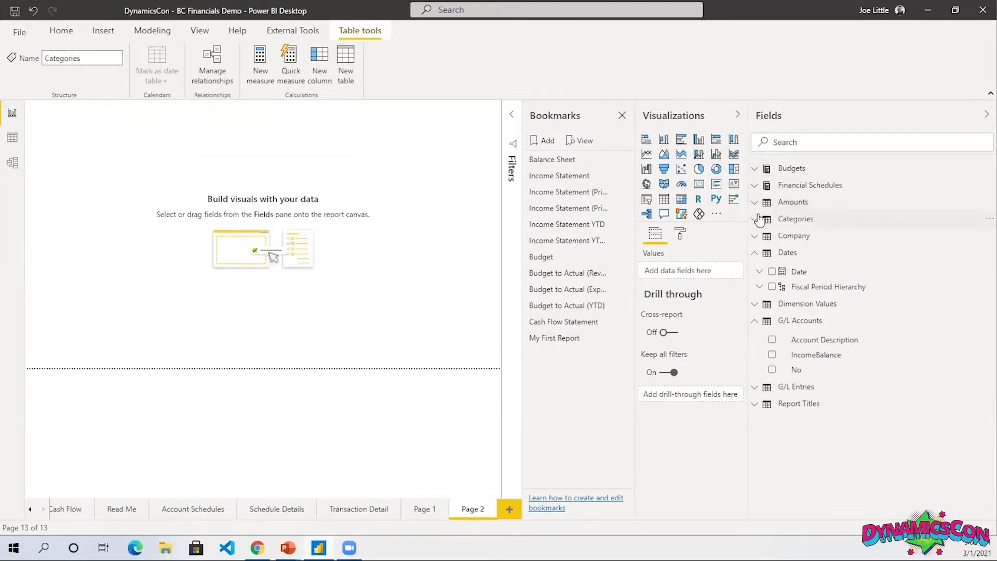
pyautogui.click(756, 187)
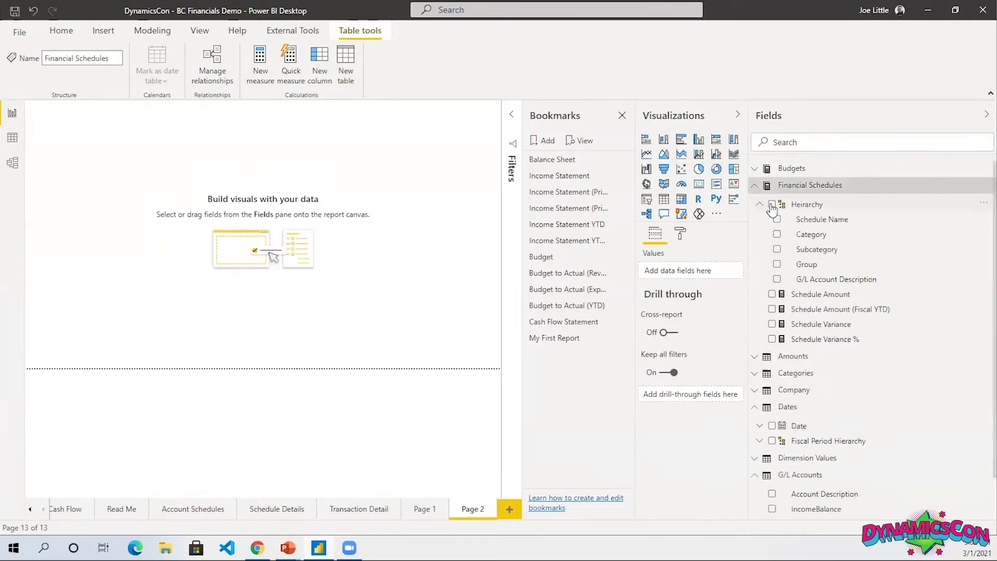
pyautogui.click(773, 206)
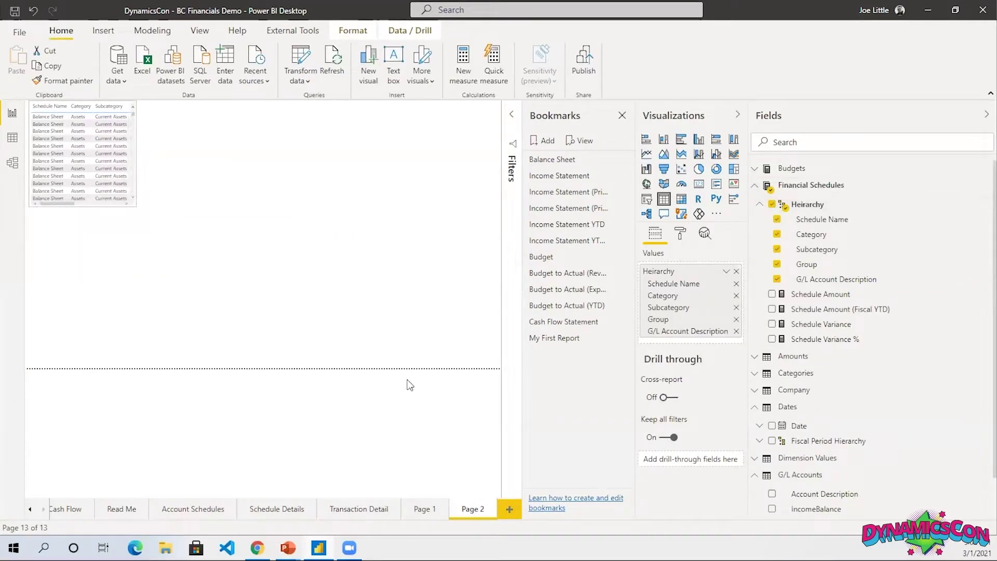
pyautogui.click(682, 200)
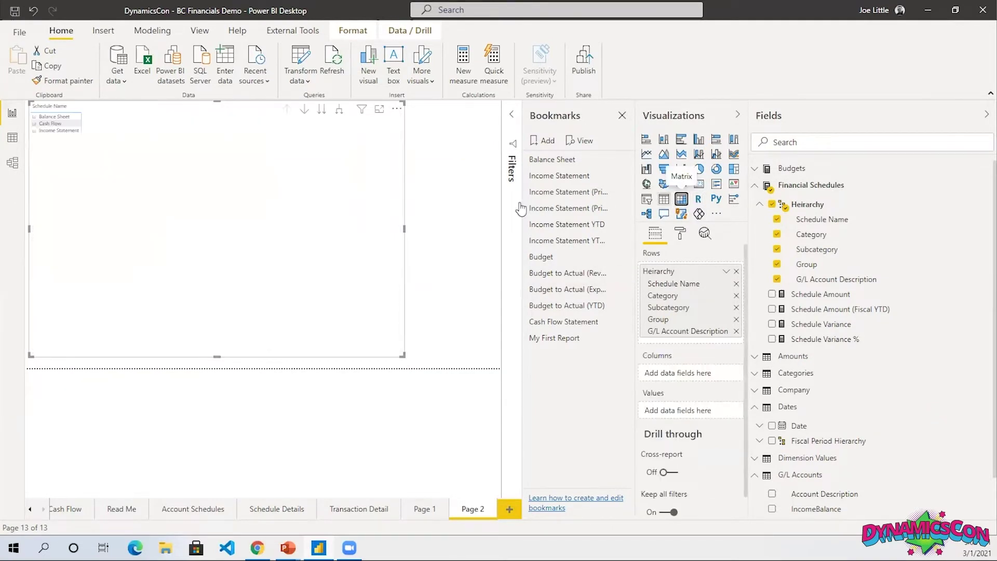
# Step: Expand all rows of the schedule matrix down to the Group level in focus mode and return to the report page
pyautogui.click(379, 111)
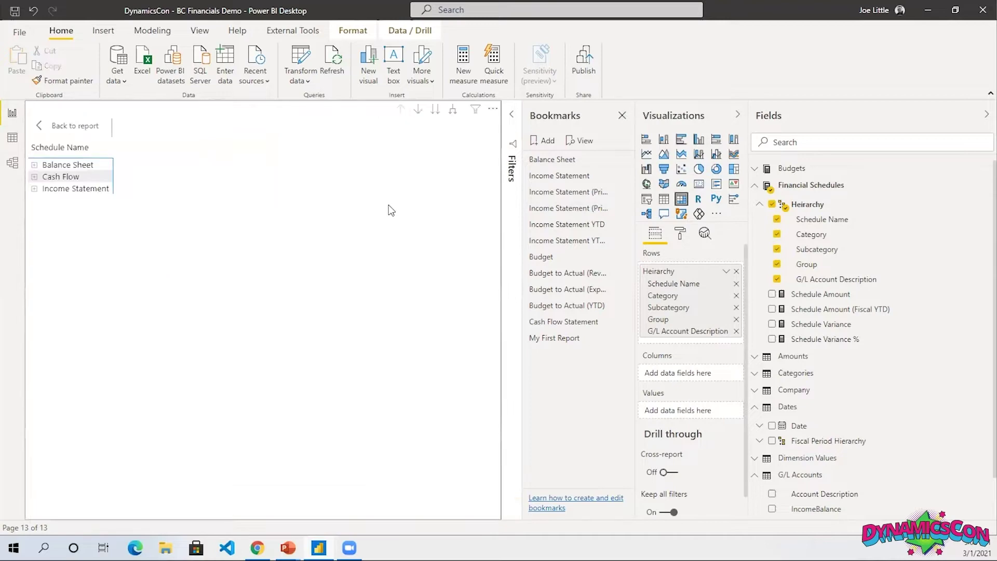
pyautogui.click(531, 148)
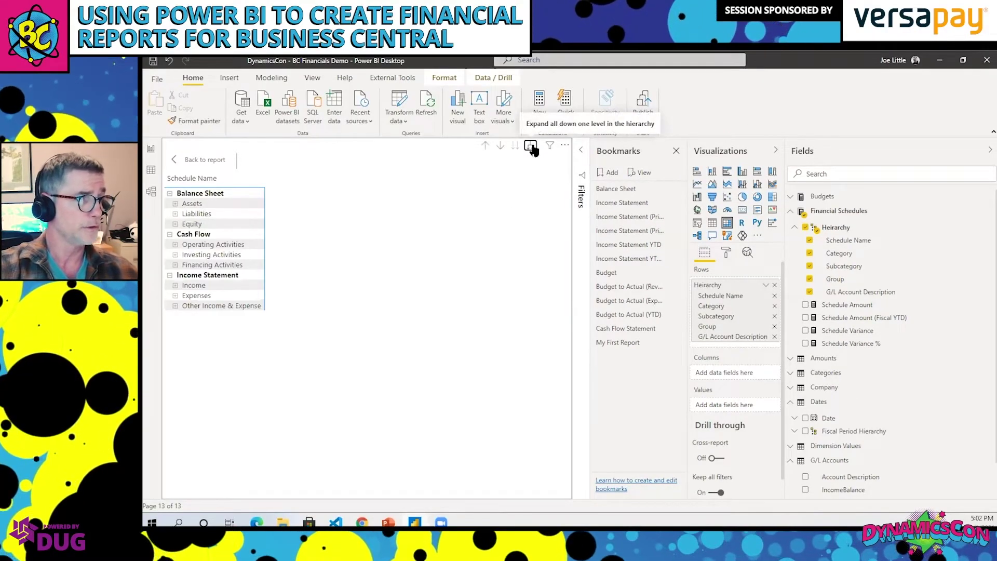
pyautogui.click(531, 147)
pyautogui.click(531, 147)
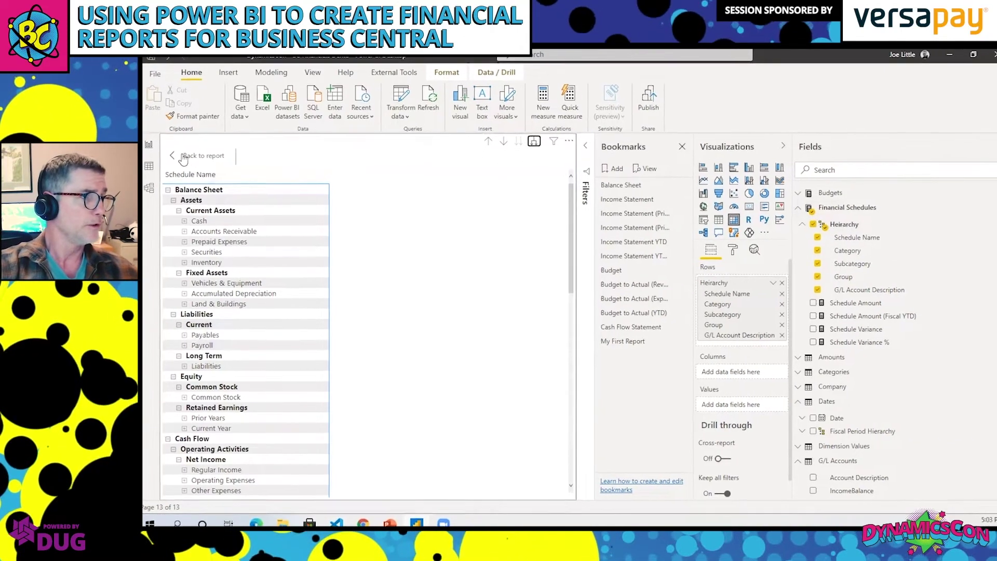
pyautogui.click(184, 156)
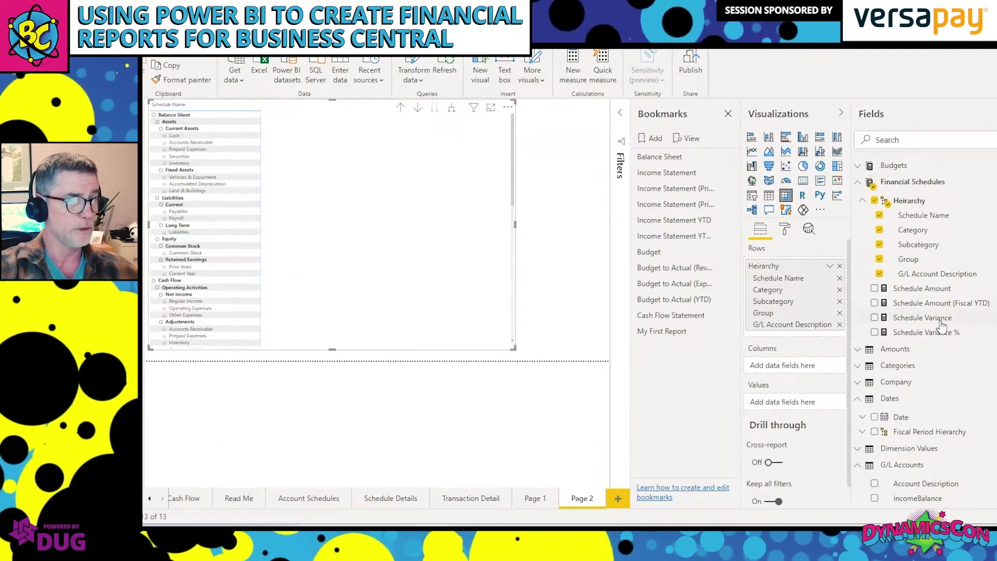
# Step: Go to the Income Statement page and show its prior period comparison matrix in focus mode
pyautogui.click(859, 182)
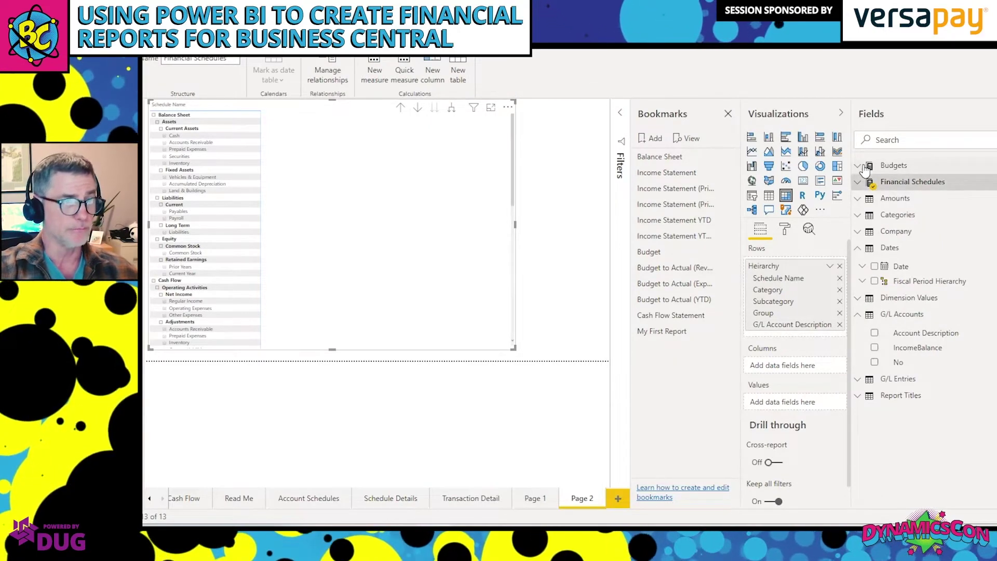
pyautogui.click(149, 499)
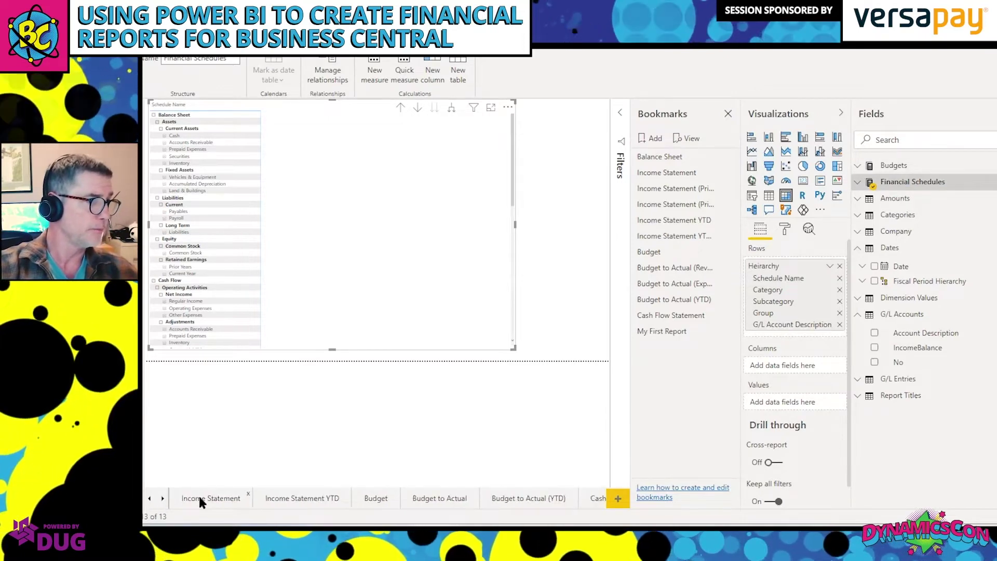
pyautogui.click(198, 498)
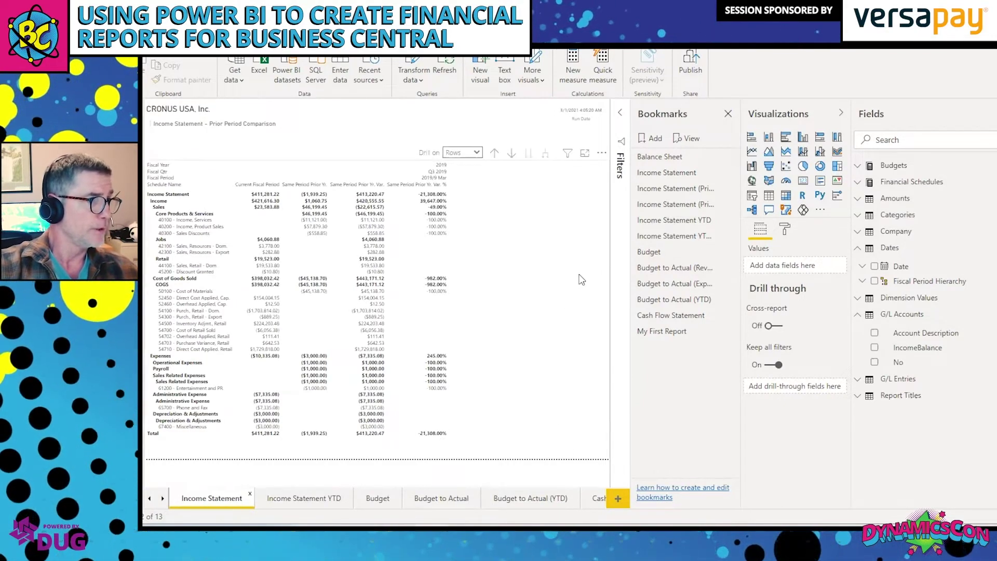
pyautogui.click(582, 177)
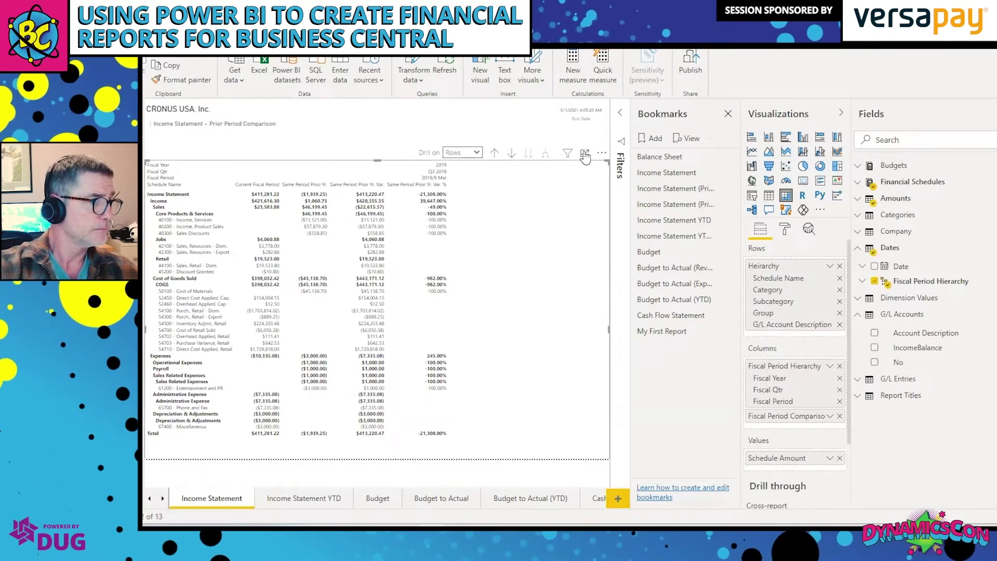
pyautogui.click(585, 153)
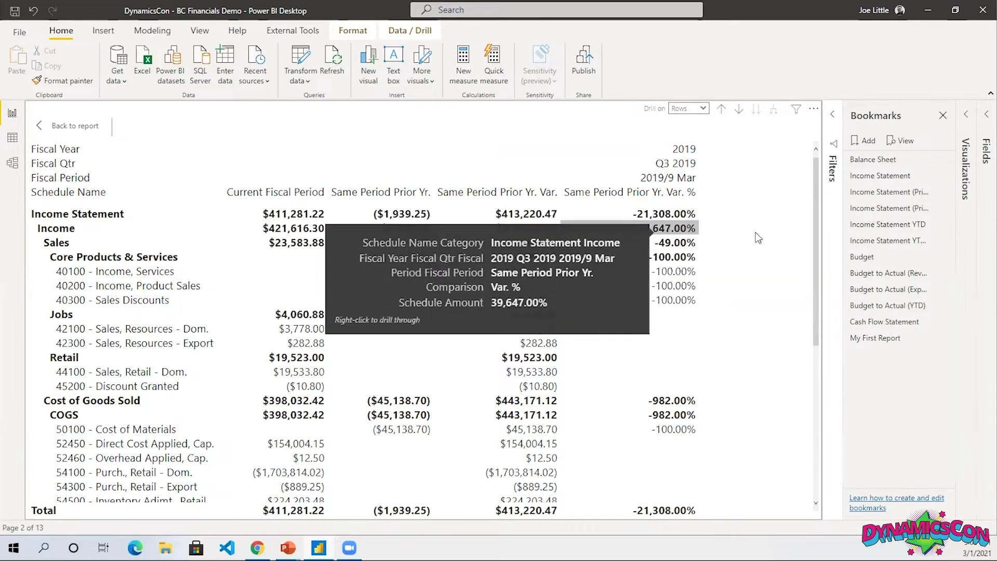
# Step: Show the matrix's filters and the fields of the Amounts table to examine how Fiscal Period Comparison is used
pyautogui.click(834, 115)
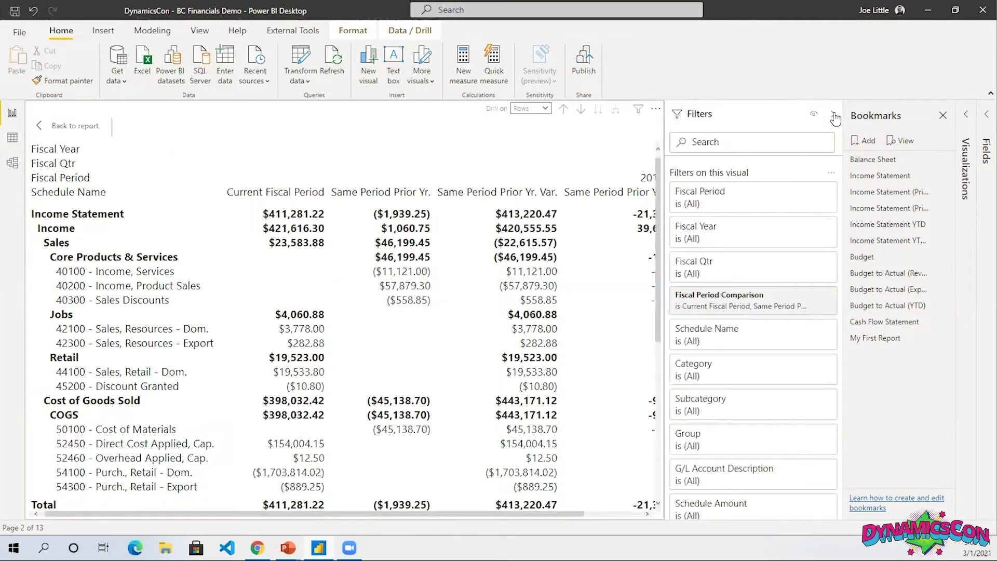
pyautogui.click(983, 118)
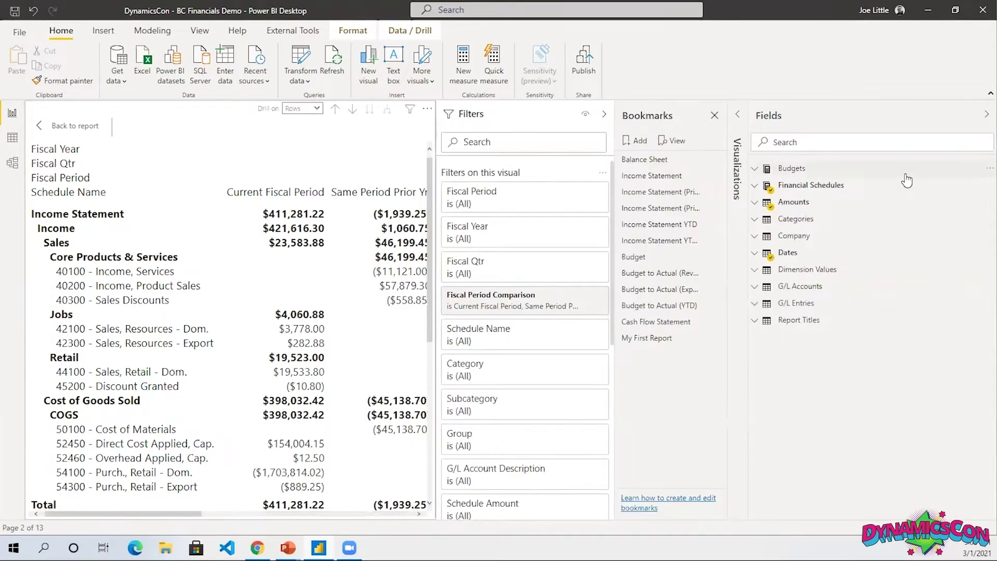
pyautogui.click(763, 203)
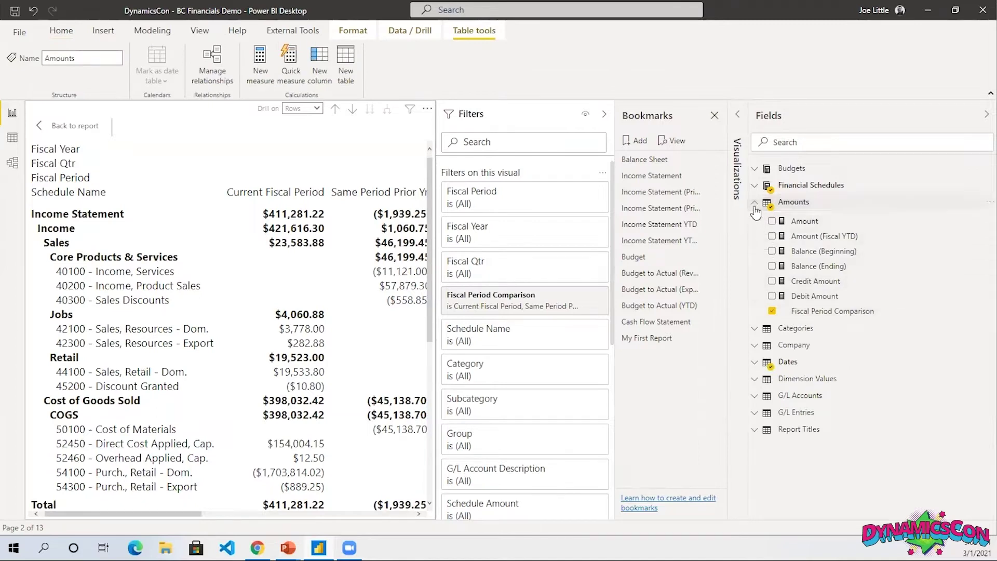
pyautogui.click(755, 207)
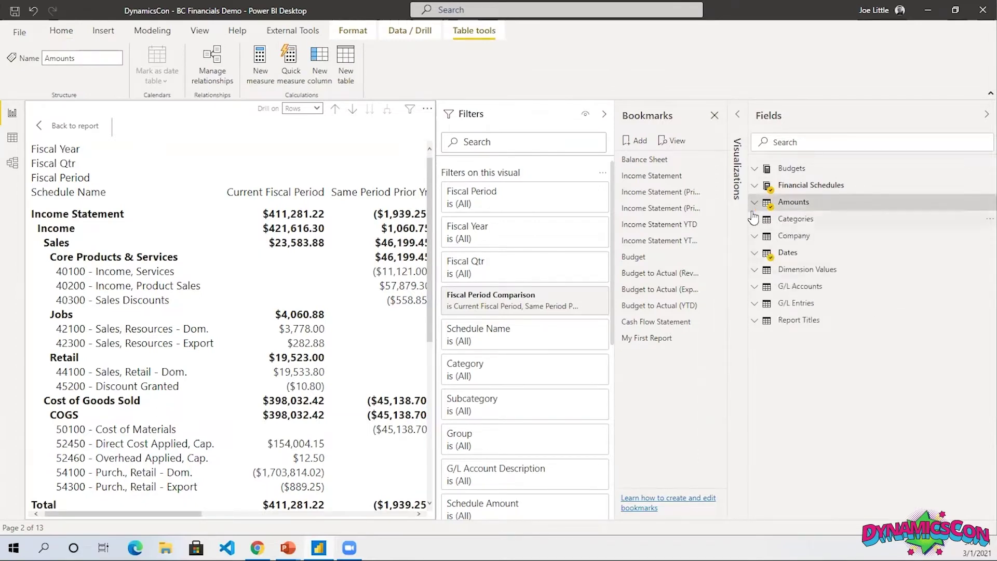
pyautogui.click(755, 204)
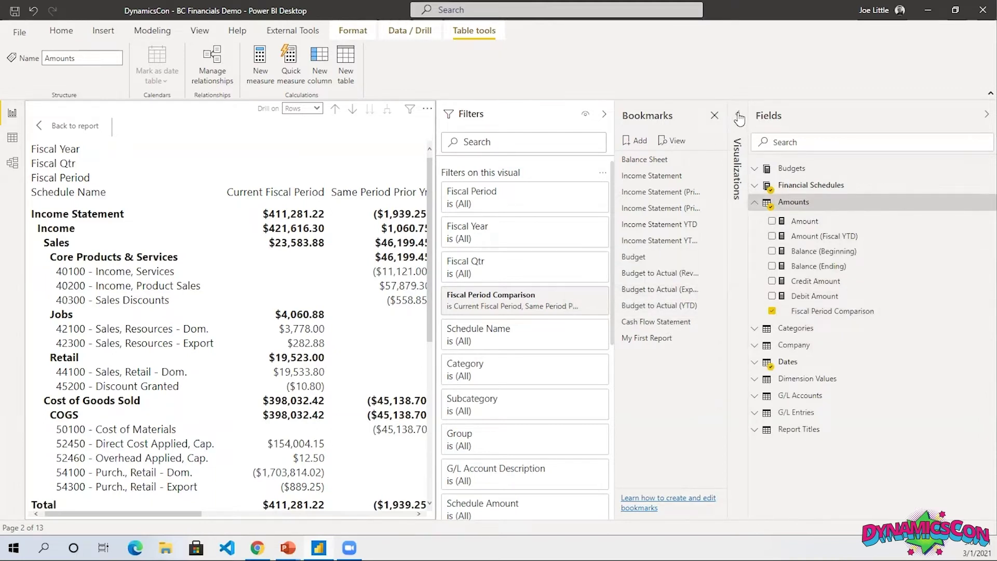
# Step: Expand the Fiscal Period Comparison filter of the matrix and collapse the visualization and field lists to widen the view
pyautogui.click(386, 183)
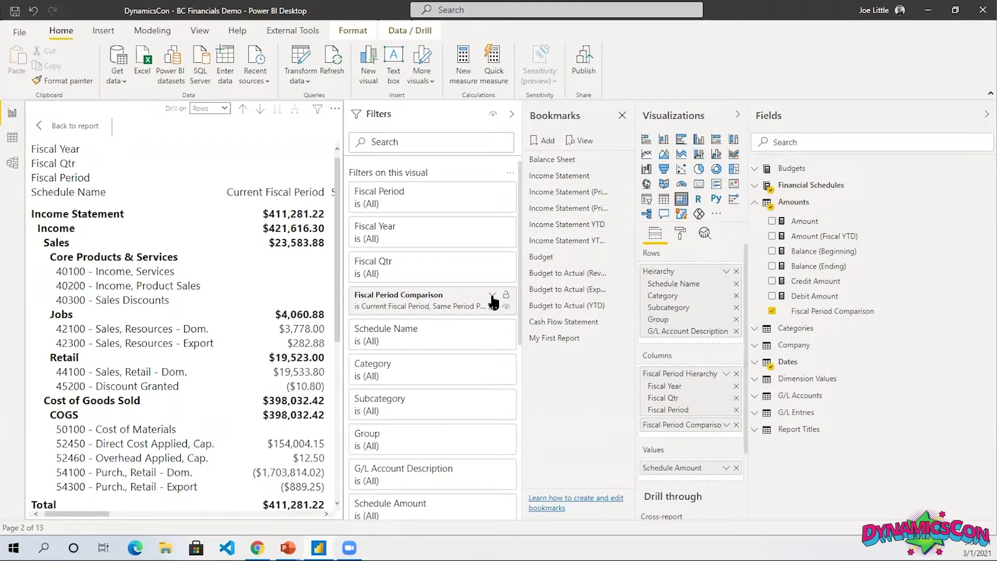
pyautogui.click(492, 296)
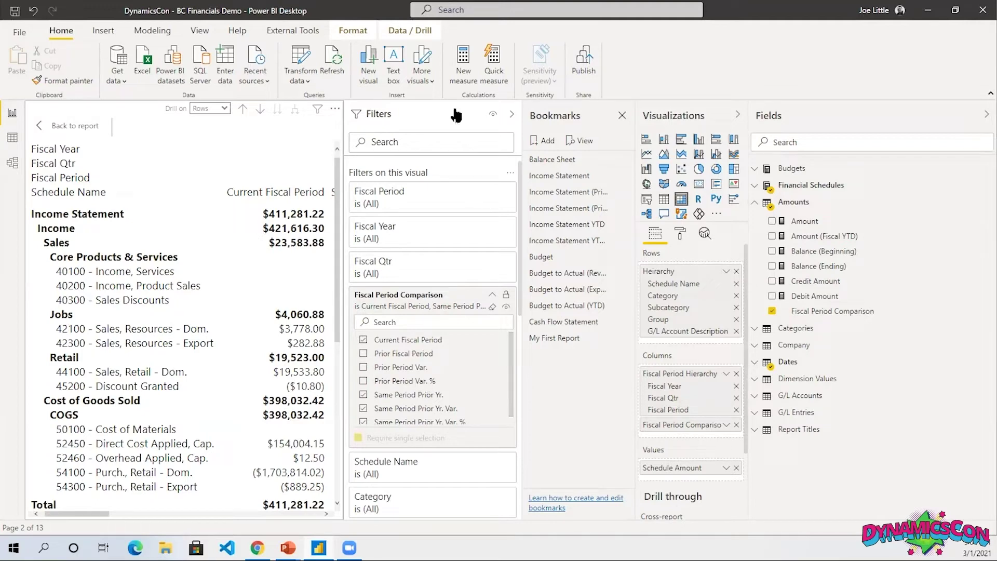
pyautogui.click(512, 114)
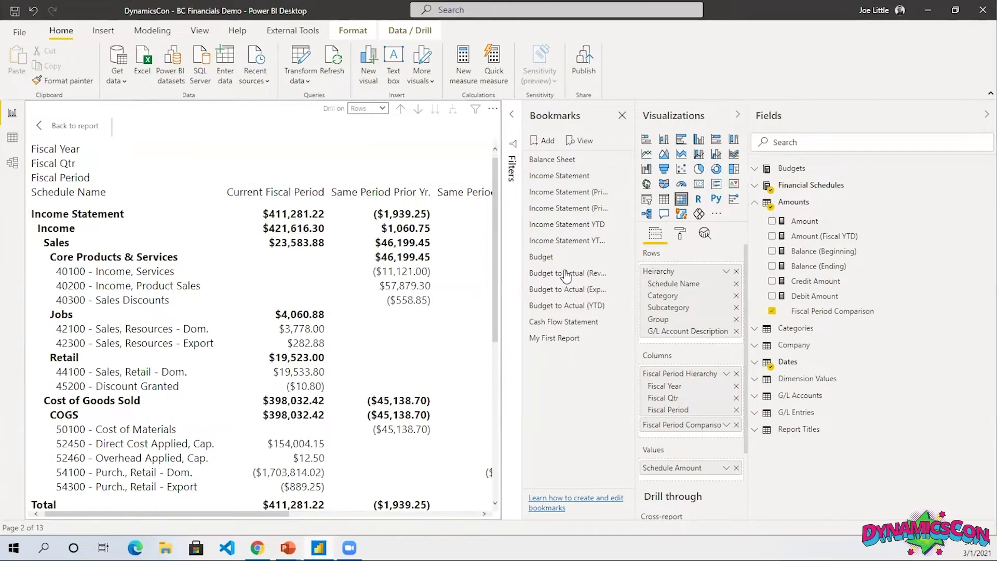
pyautogui.click(524, 117)
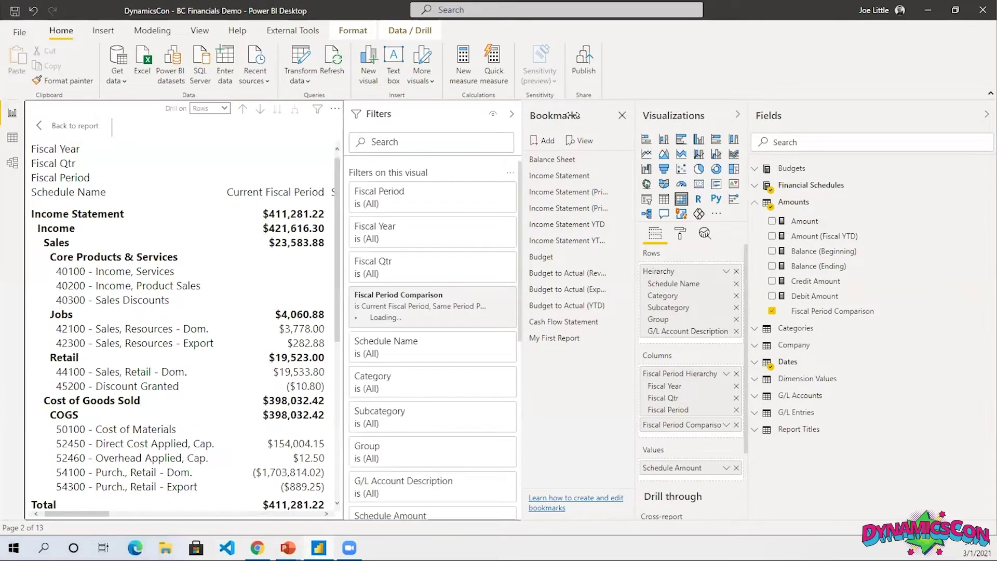
pyautogui.click(738, 115)
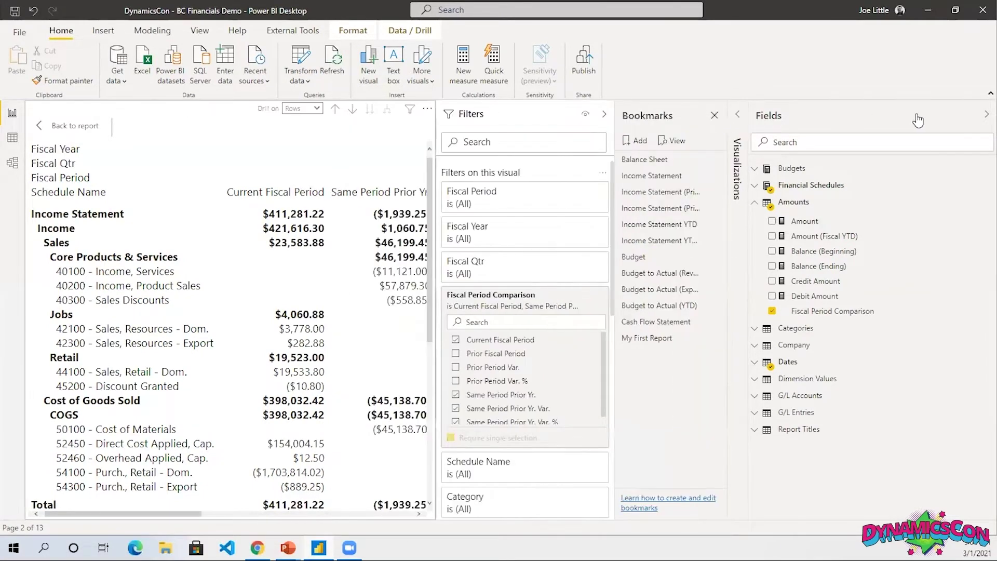
pyautogui.click(984, 118)
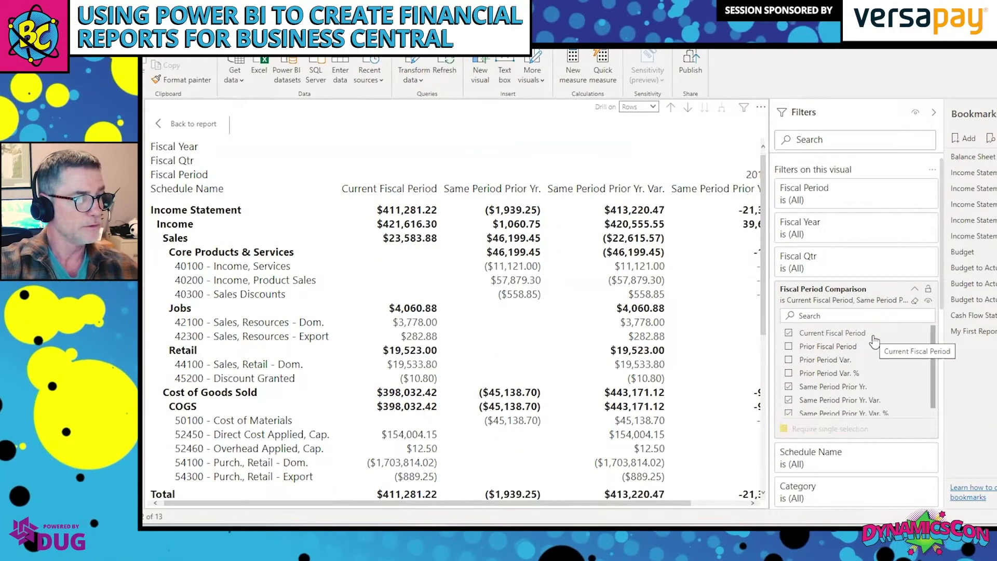
# Step: Filter the matrix's Fiscal Period Comparison to Current Fiscal Period, Prior Fiscal Period, Prior Period Var. and Prior Period Var. %
pyautogui.click(789, 347)
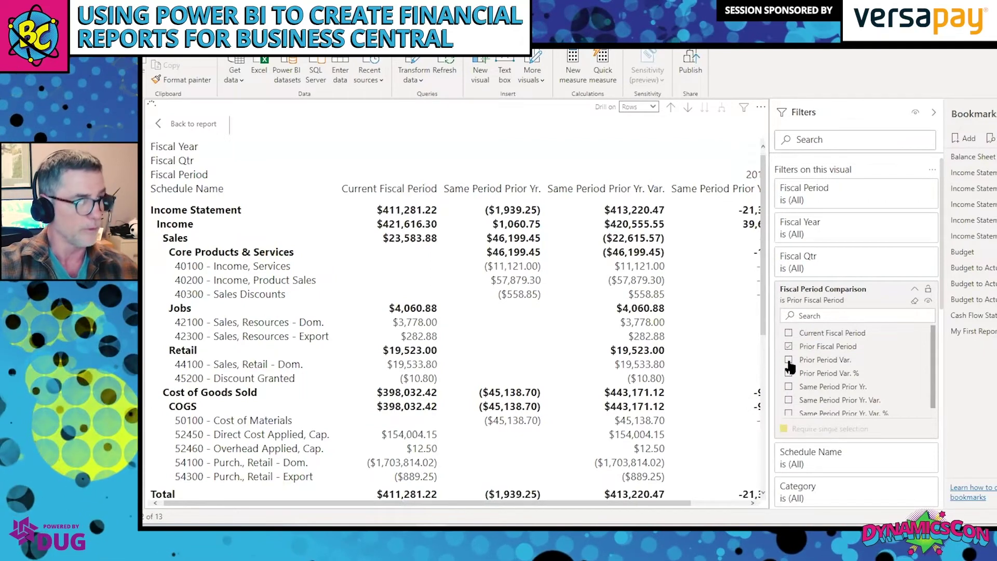
pyautogui.click(789, 361)
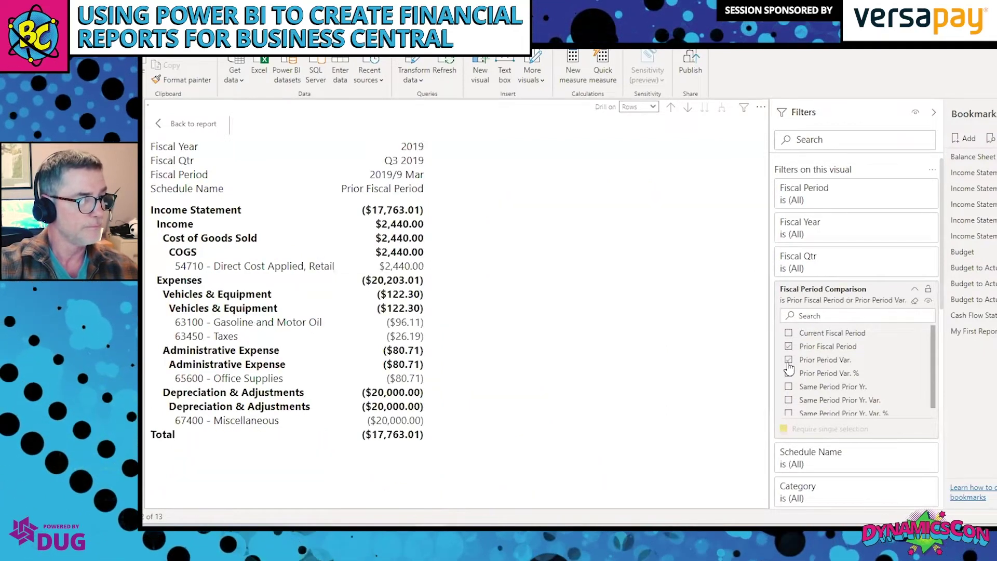
pyautogui.click(789, 373)
pyautogui.click(788, 346)
pyautogui.click(788, 346)
pyautogui.click(788, 333)
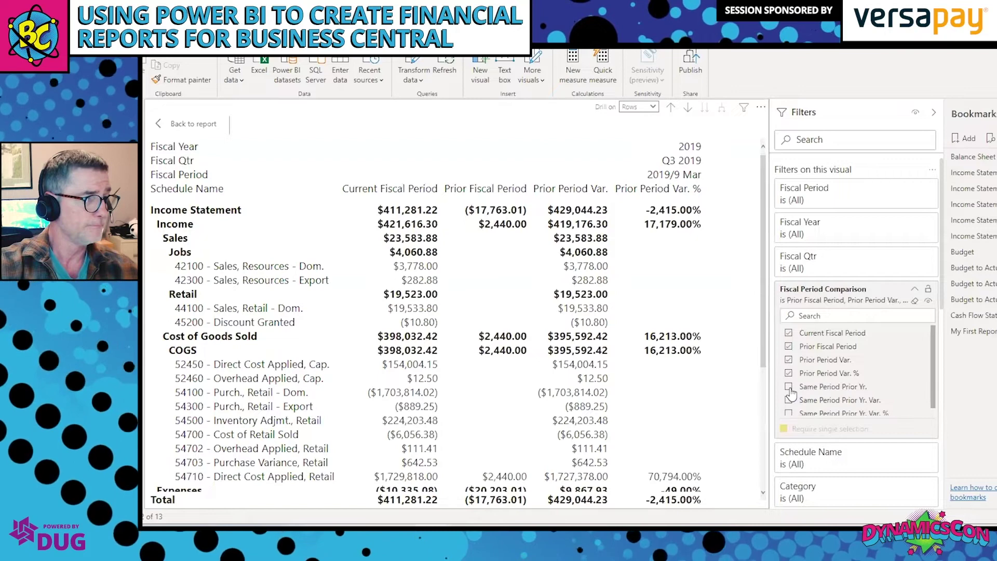
# Step: Filter Fiscal Period Comparison to Current Fiscal Period, Same Period Prior Yr., Same Period Prior Yr. Var. and Same Period Prior Yr. Var. %
pyautogui.click(789, 387)
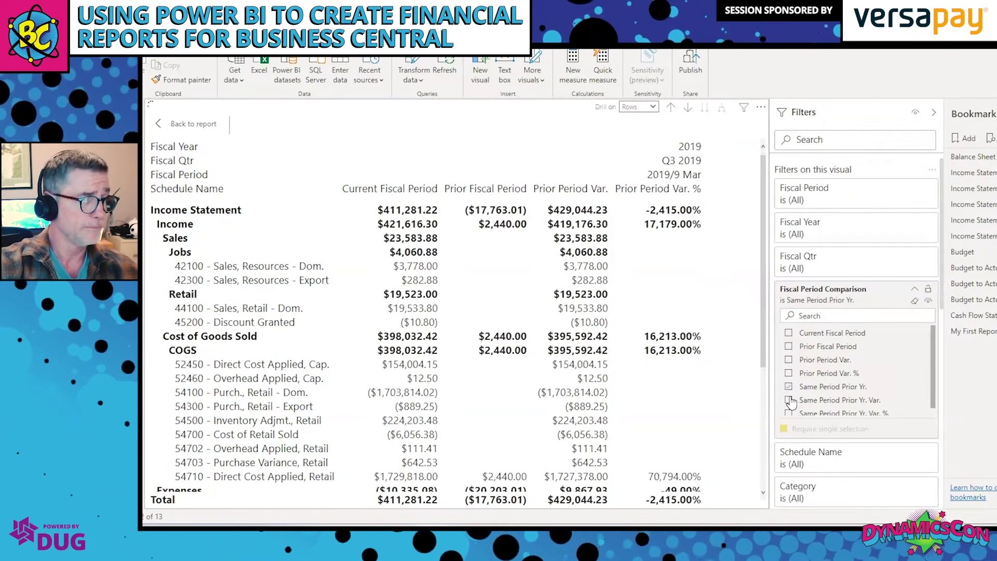
pyautogui.click(789, 400)
pyautogui.scroll(-1, 938, 422)
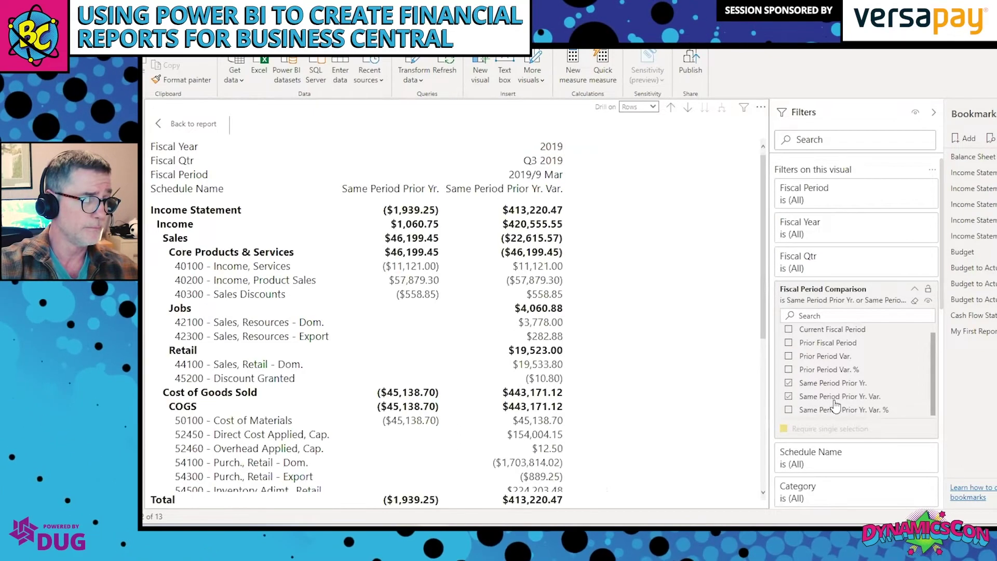
pyautogui.scroll(-5, 856, 410)
pyautogui.scroll(5, 820, 397)
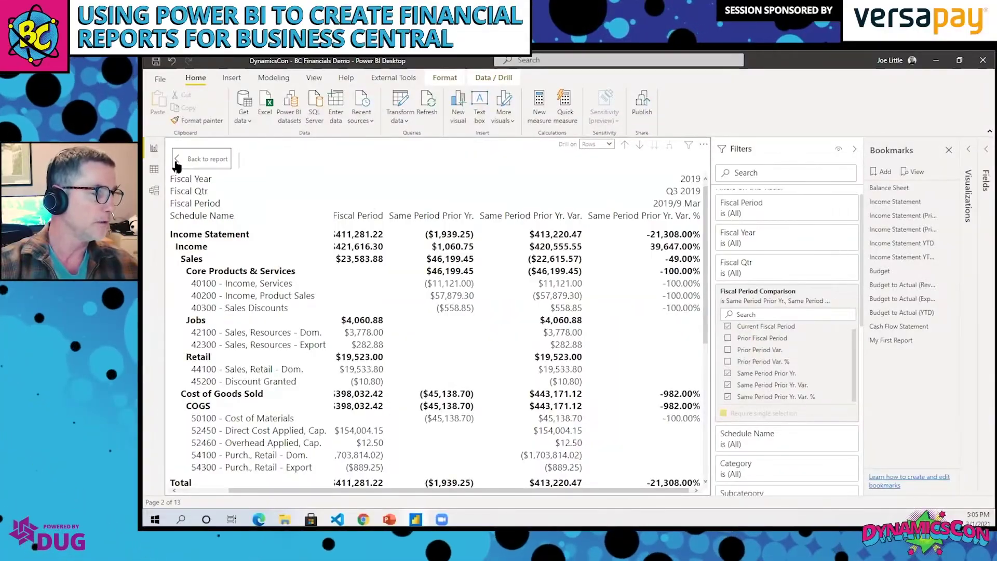
# Step: Return to the Income Statement report page, hide the bookmarks and filters, and show the list of data tables
pyautogui.click(176, 162)
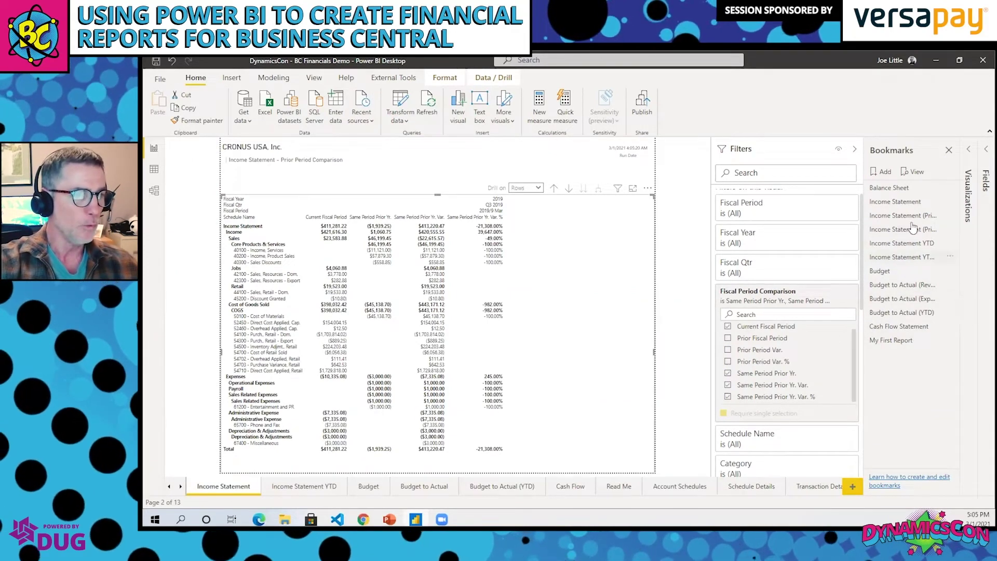
pyautogui.click(948, 151)
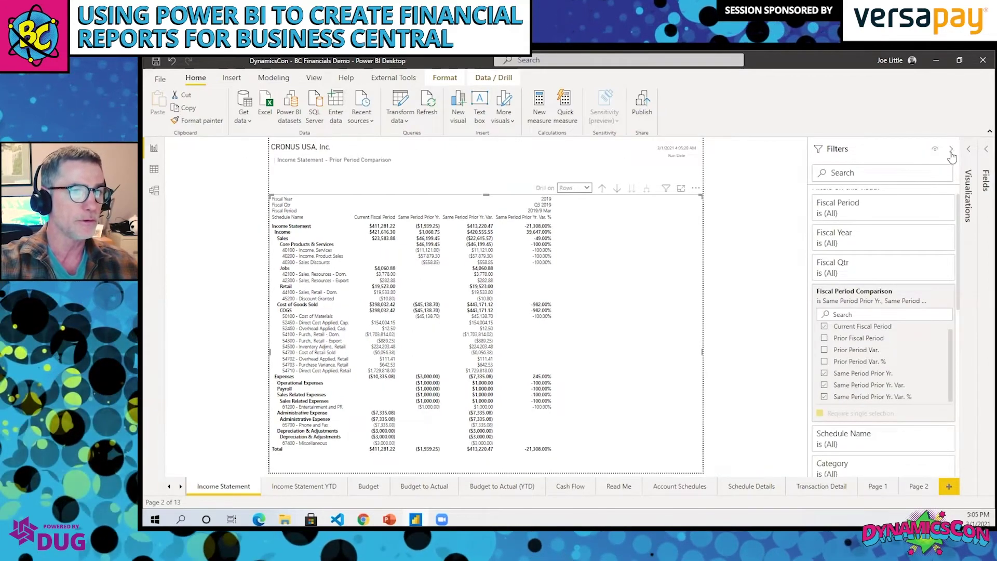
pyautogui.click(952, 150)
pyautogui.click(981, 154)
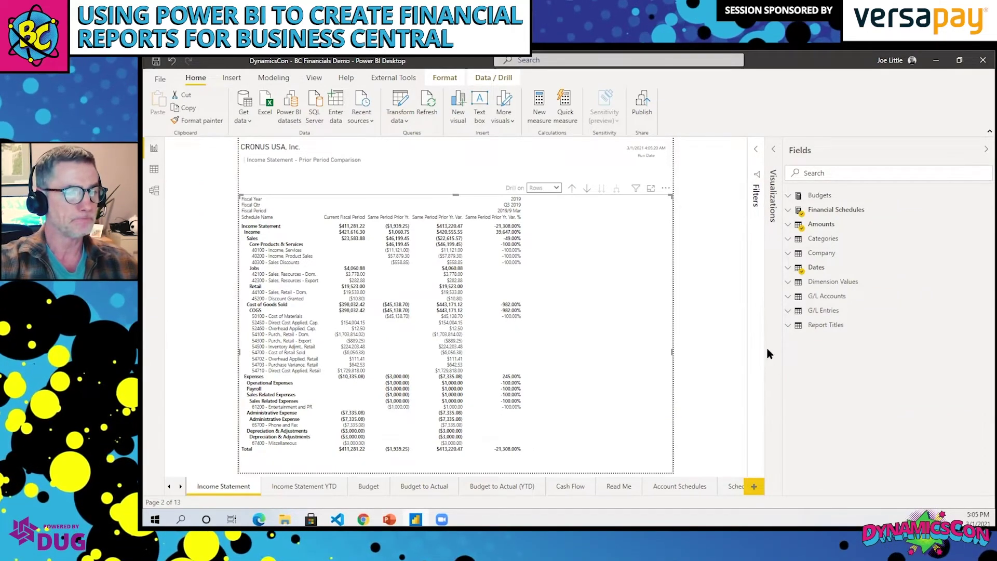
# Step: Examine the fields of the Company and Report Titles tables, leaving Category out of the matrix
pyautogui.click(787, 255)
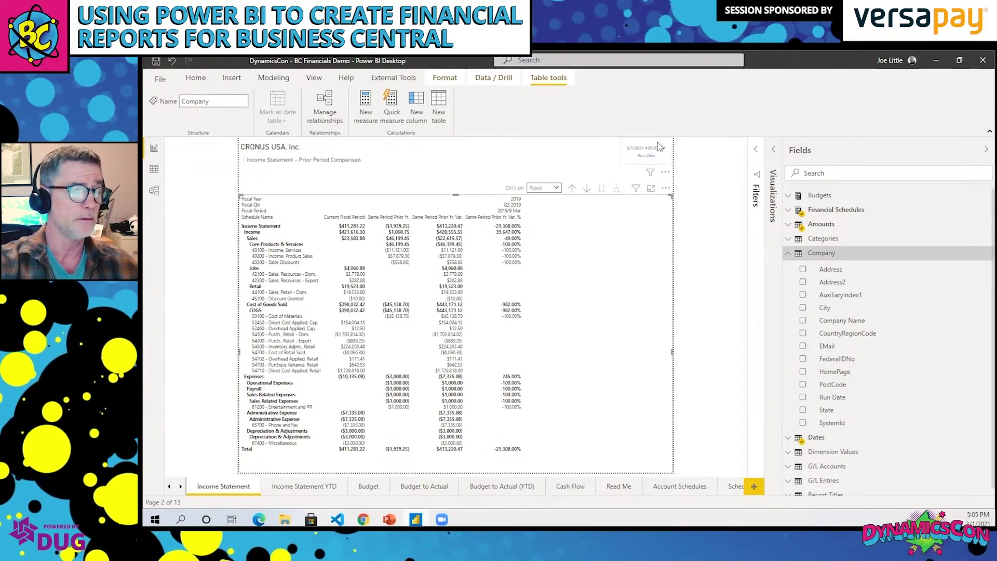
pyautogui.click(787, 253)
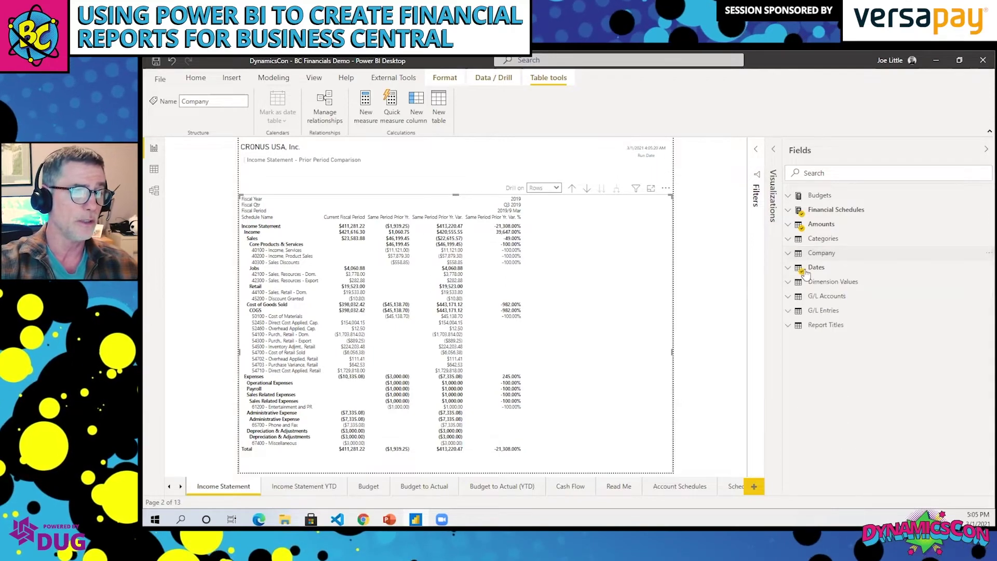
pyautogui.click(789, 327)
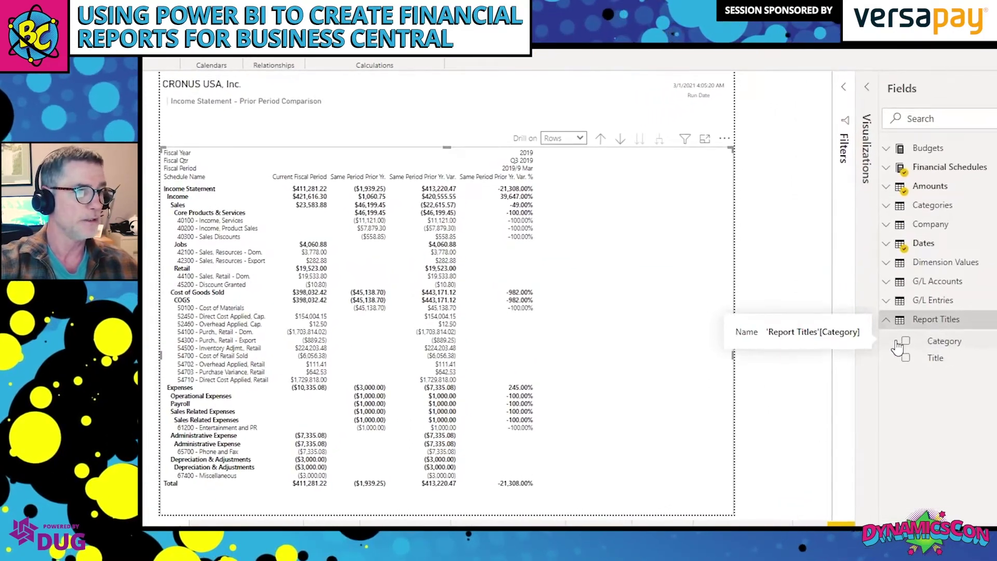
pyautogui.click(905, 342)
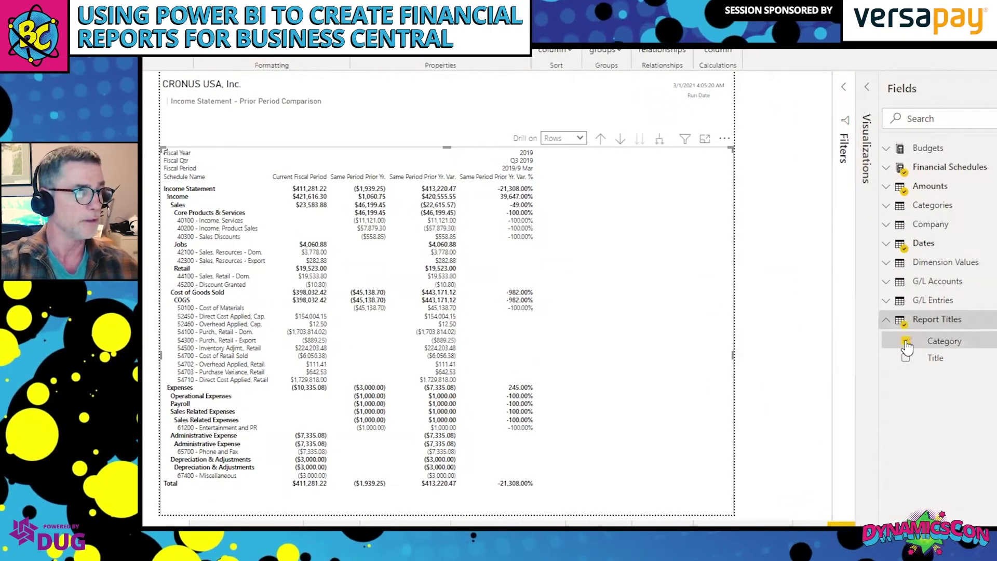
pyautogui.click(906, 344)
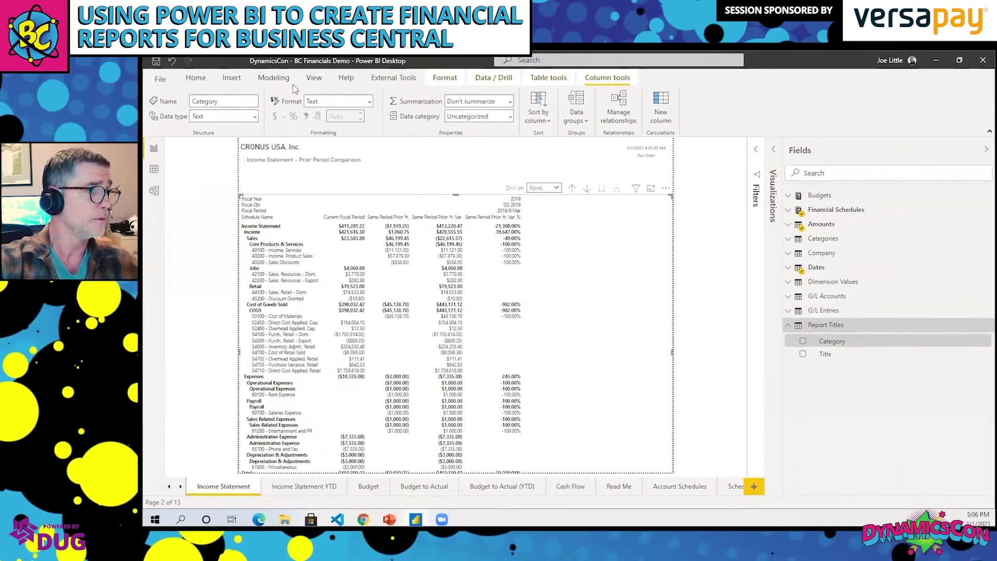
# Step: Open the report's queries for transformation in the Power Query Editor
pyautogui.click(274, 78)
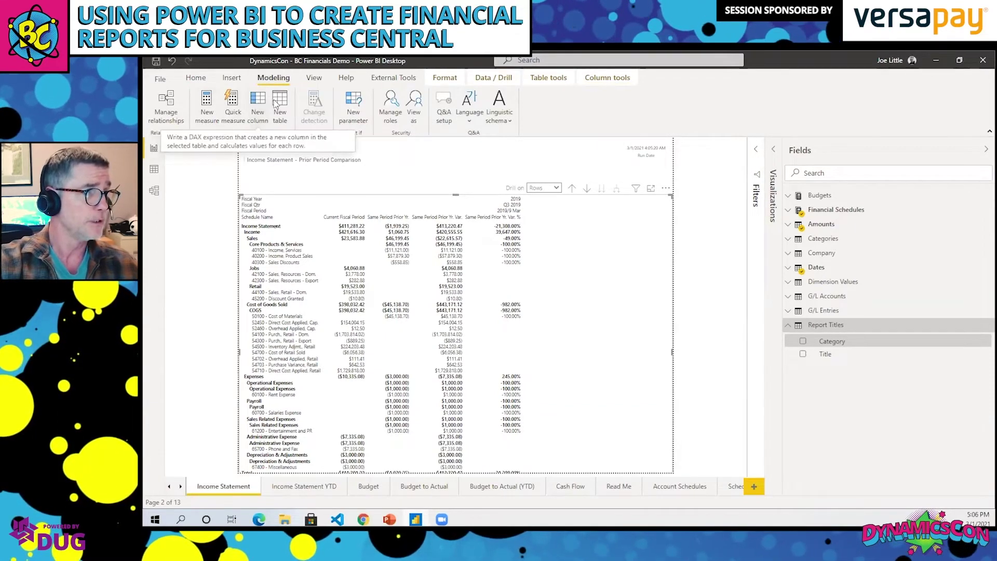
pyautogui.click(195, 78)
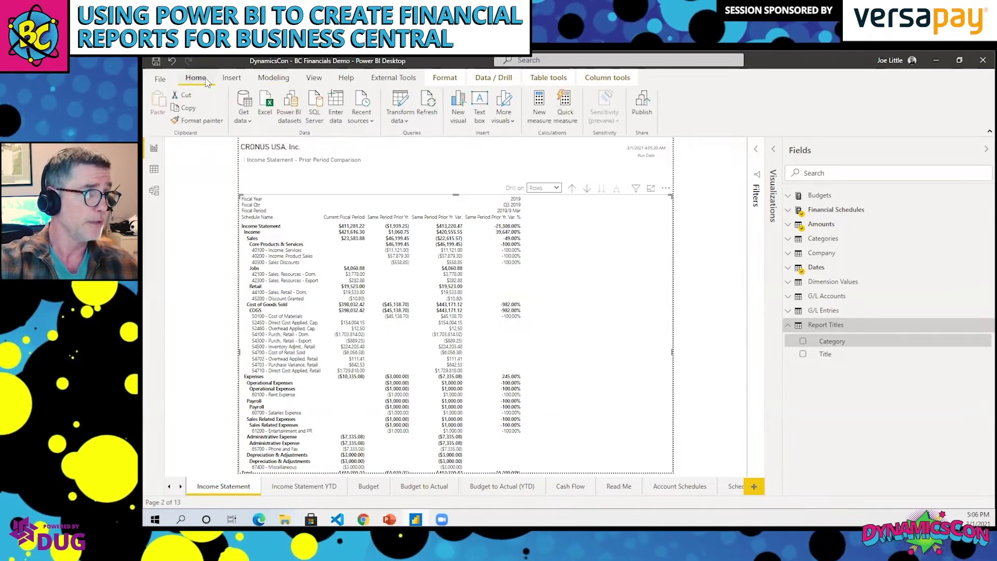
pyautogui.click(402, 109)
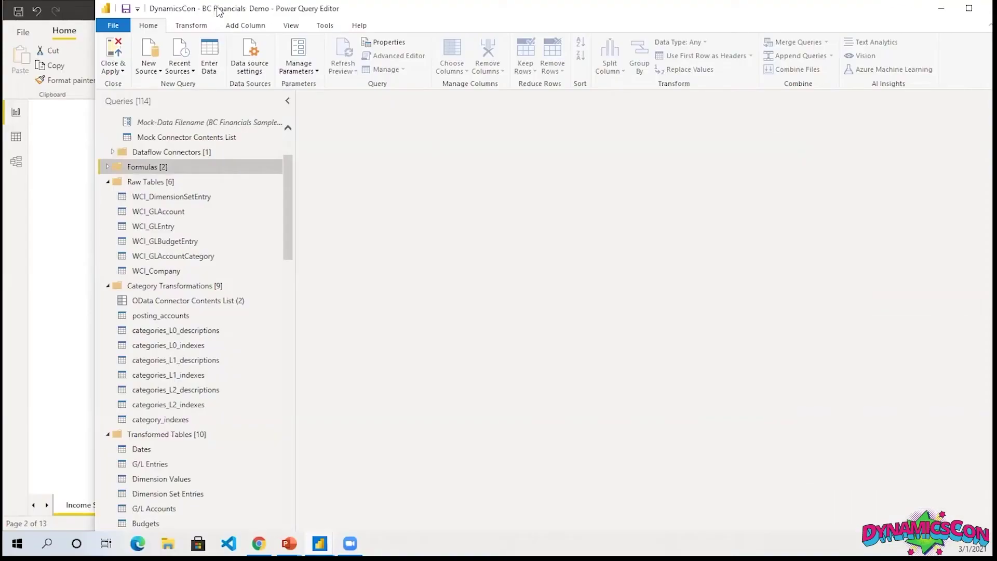
# Step: Show the data model diagram and examine how the Financial Schedules, Categories and Dates tables relate to G/L Entries and G/L Budget Entries
pyautogui.click(21, 164)
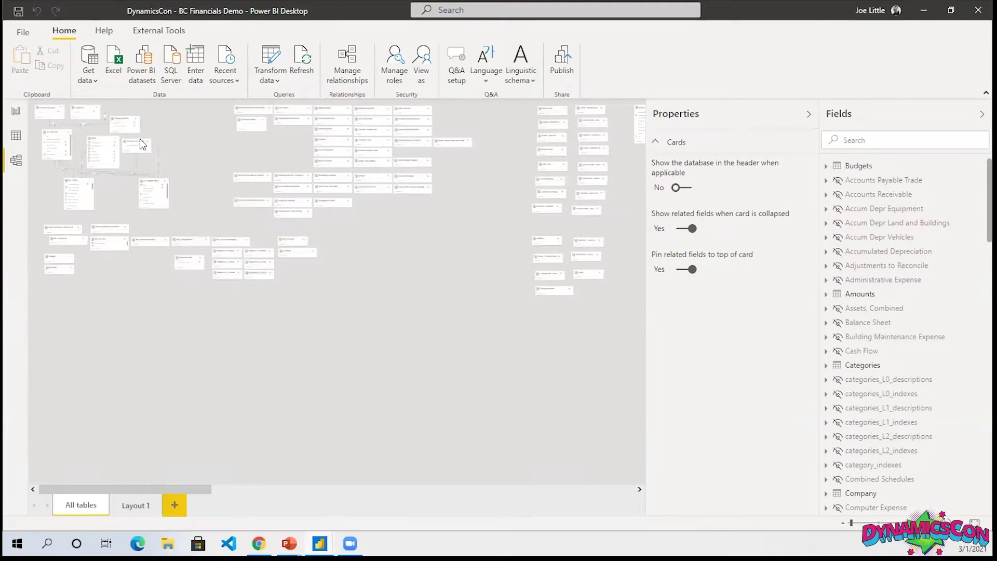
pyautogui.keyDown('ctrl'); pyautogui.scroll(2, 148, 172); pyautogui.keyUp('ctrl')
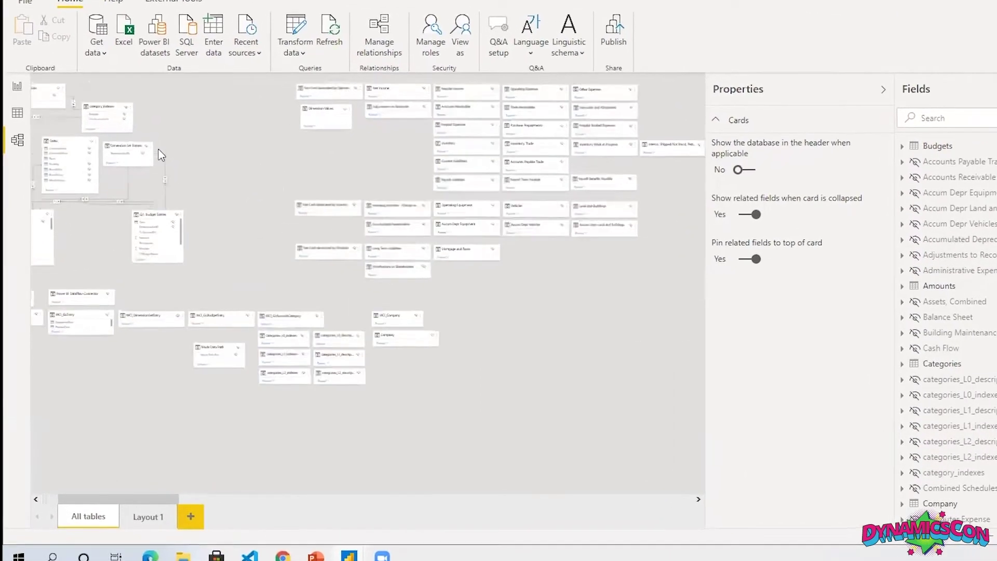
pyautogui.keyDown('ctrl'); pyautogui.scroll(2, 161, 155); pyautogui.keyUp('ctrl')
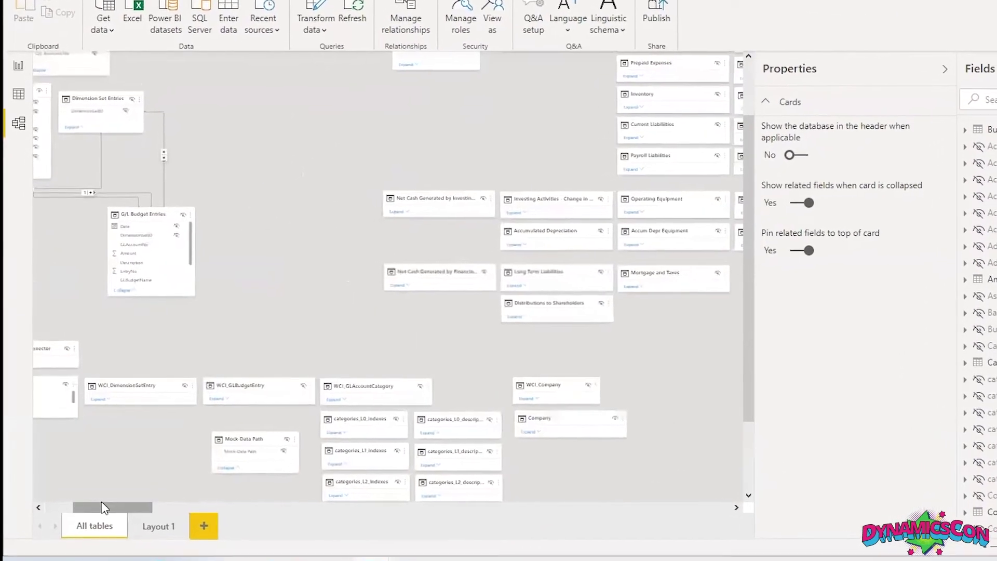
pyautogui.moveTo(100, 505); pyautogui.dragTo(73, 505)
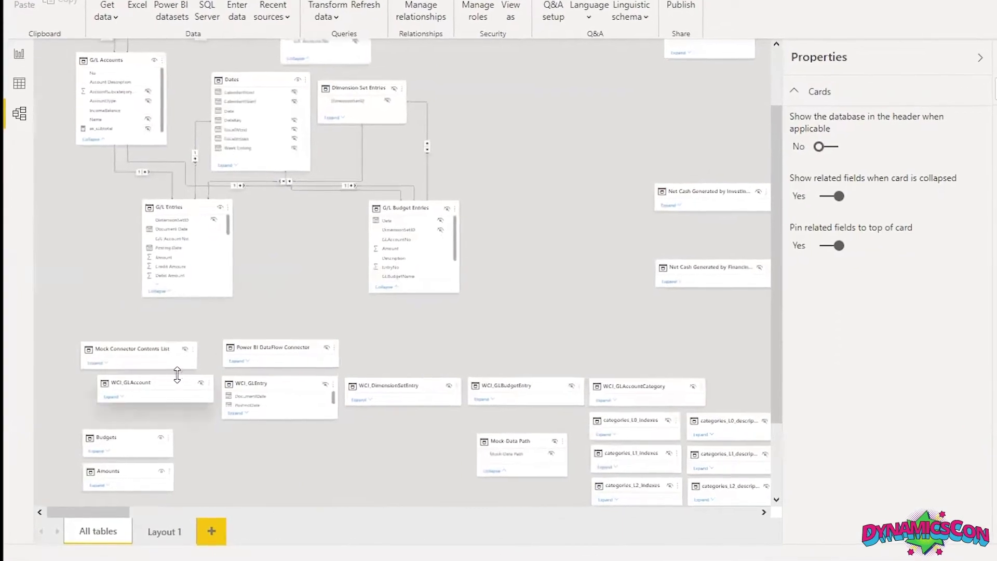
pyautogui.scroll(2, 177, 373)
pyautogui.moveTo(775, 231); pyautogui.dragTo(800, 100)
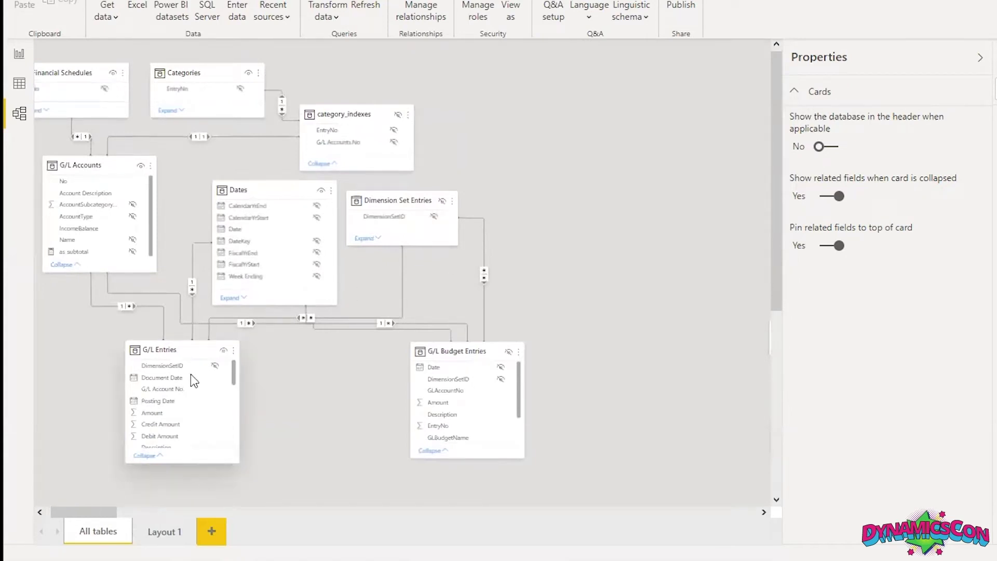
pyautogui.moveTo(189, 359)
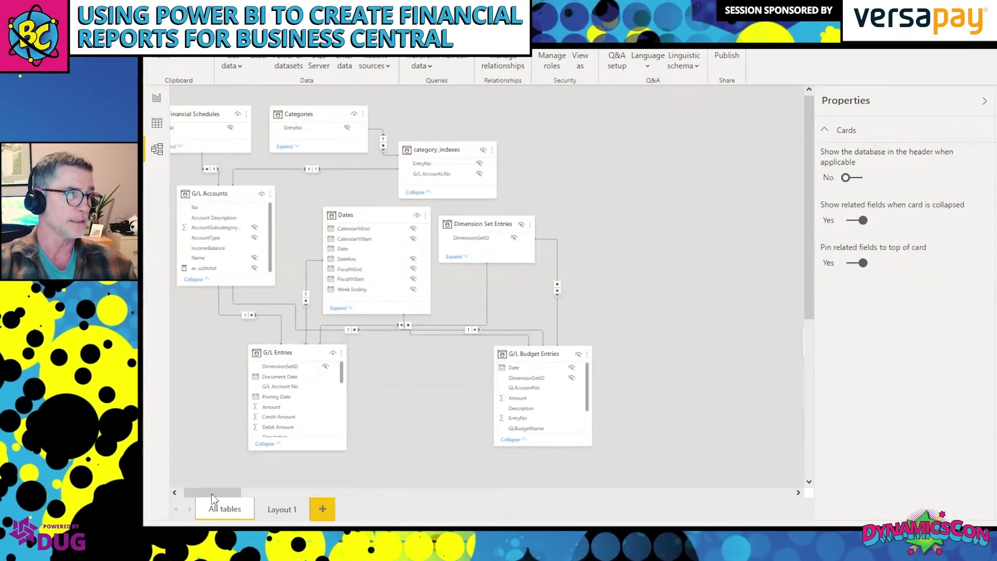
pyautogui.moveTo(190, 495); pyautogui.dragTo(186, 496)
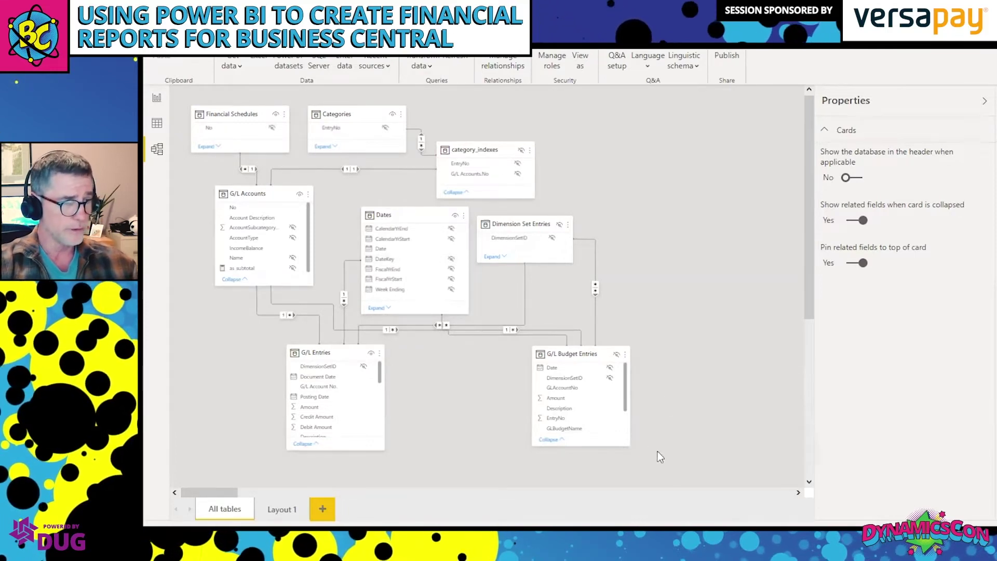
# Step: Look over the unrelated WCI, category and cash flow tables in the model diagram and return to the related tables
pyautogui.scroll(-3, 757, 428)
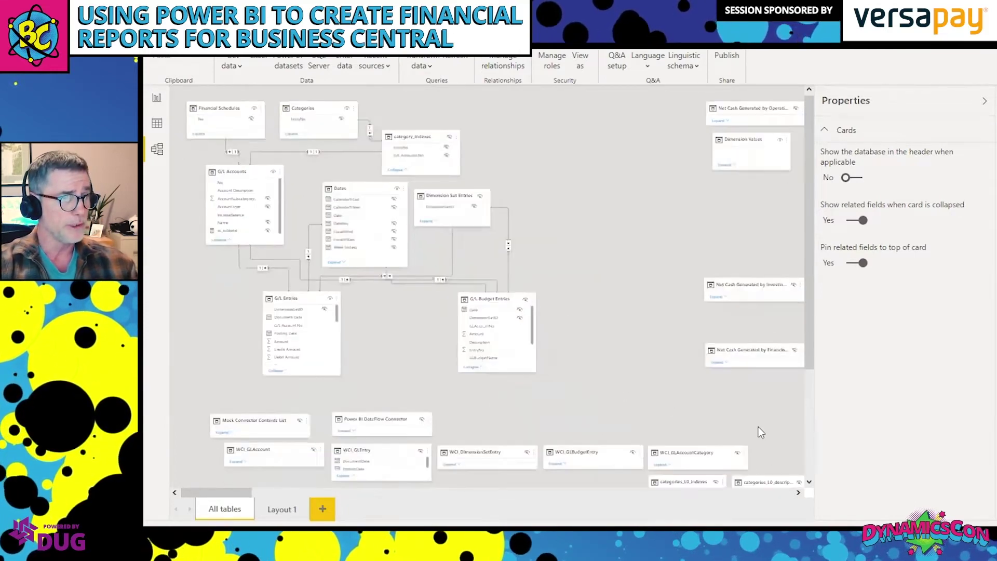
pyautogui.scroll(3, 757, 426)
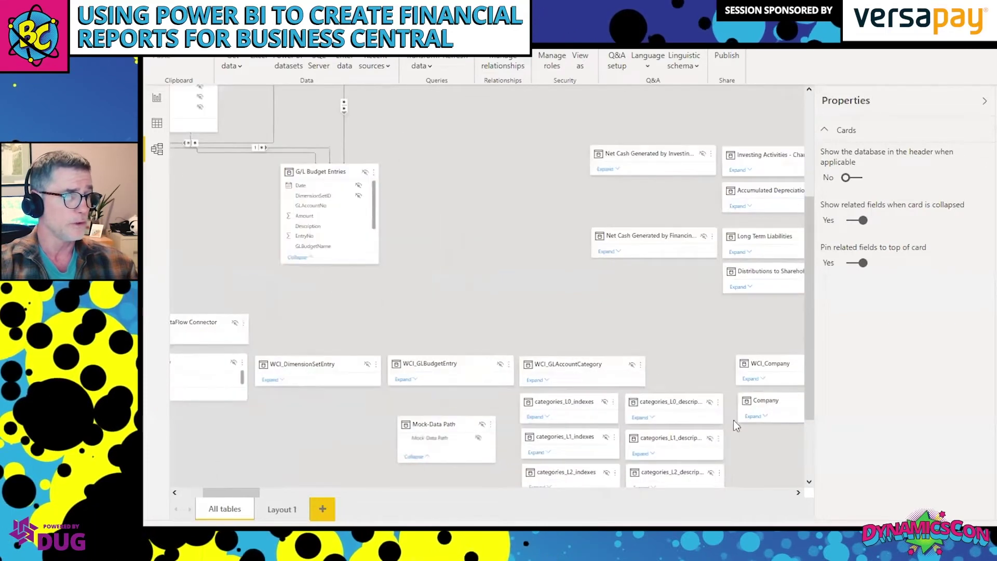
pyautogui.scroll(1, 525, 305)
pyautogui.scroll(5, 526, 305)
pyautogui.hscroll(-5, 526, 306)
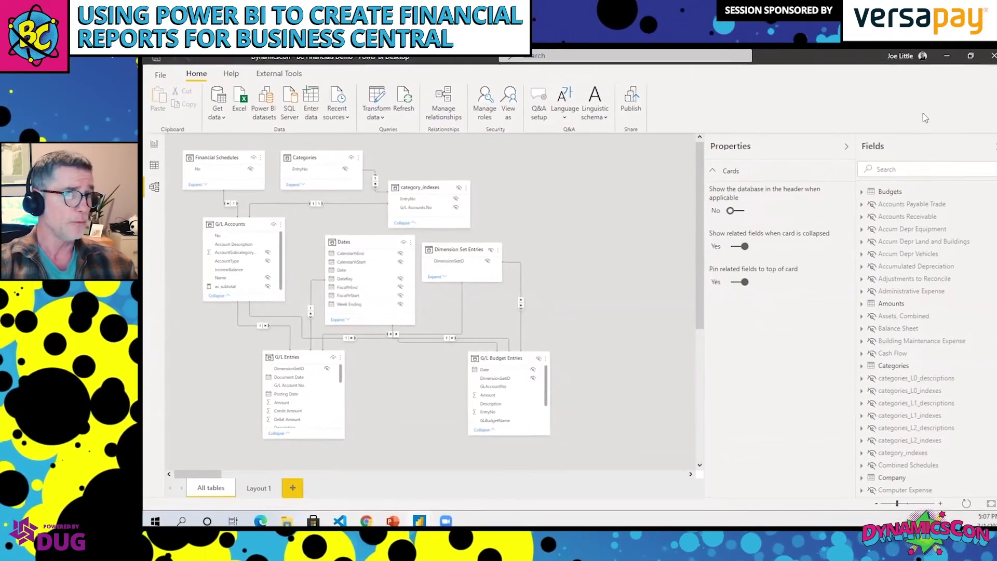
# Step: Switch to the Power Query Editor window to show the raw and transformed table queries
pyautogui.hotkey('alt', 'Tab')
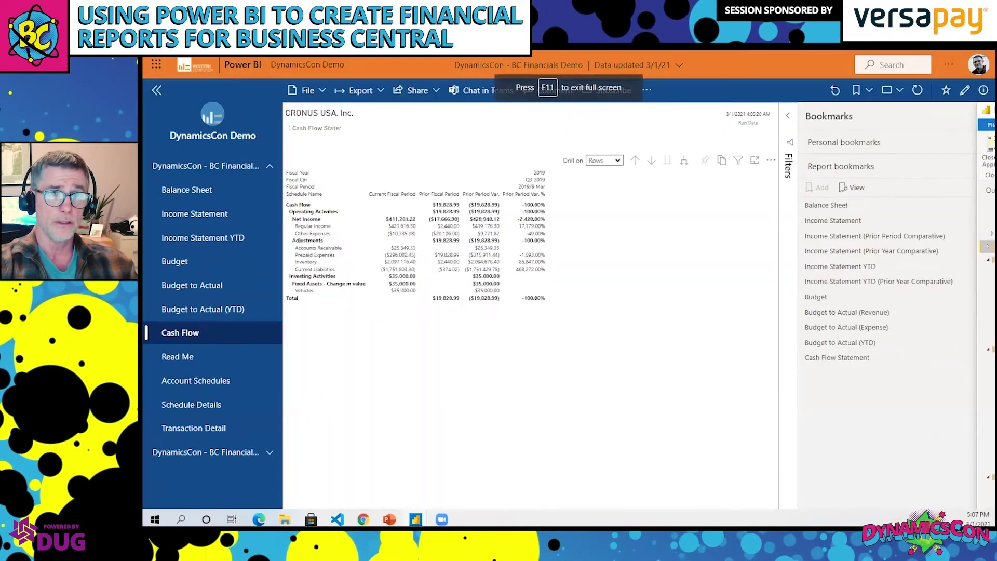
pyautogui.hotkey('alt', 'Tab')
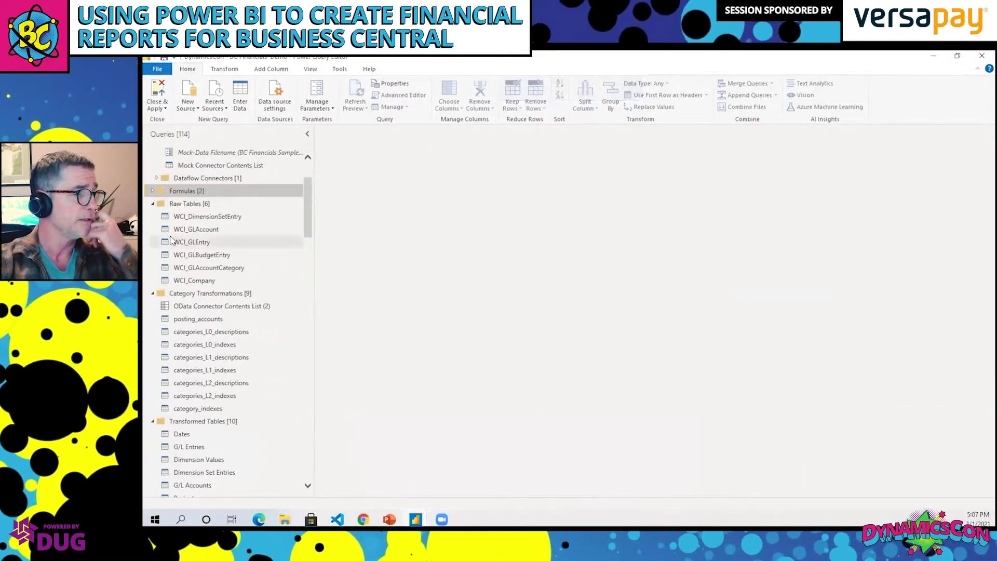
# Step: Collapse the query folders from Connectors through Financial Statements so only the top-level groups are listed
pyautogui.scroll(2, 160, 165)
pyautogui.click(158, 166)
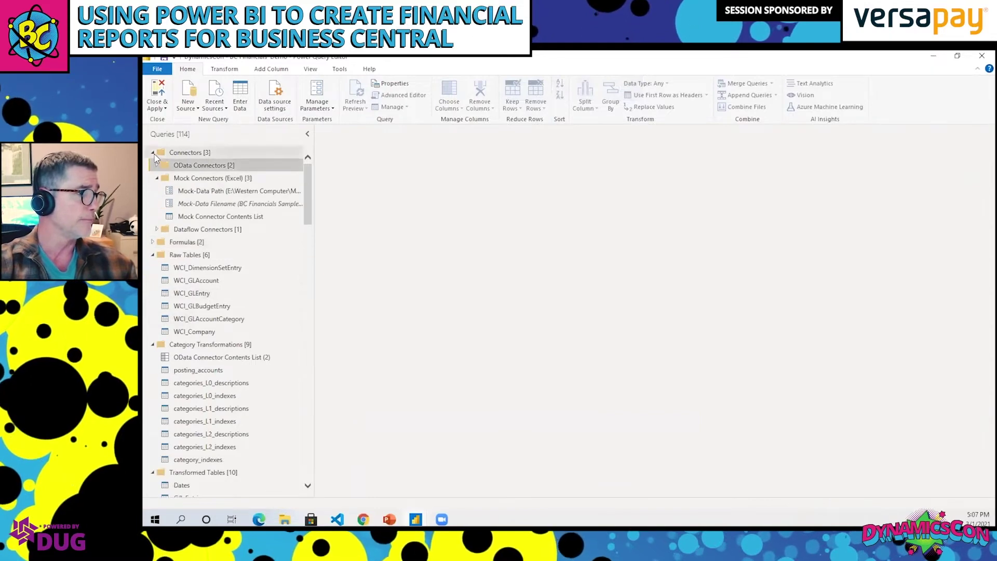
pyautogui.click(153, 152)
pyautogui.click(152, 178)
pyautogui.click(153, 191)
pyautogui.click(153, 203)
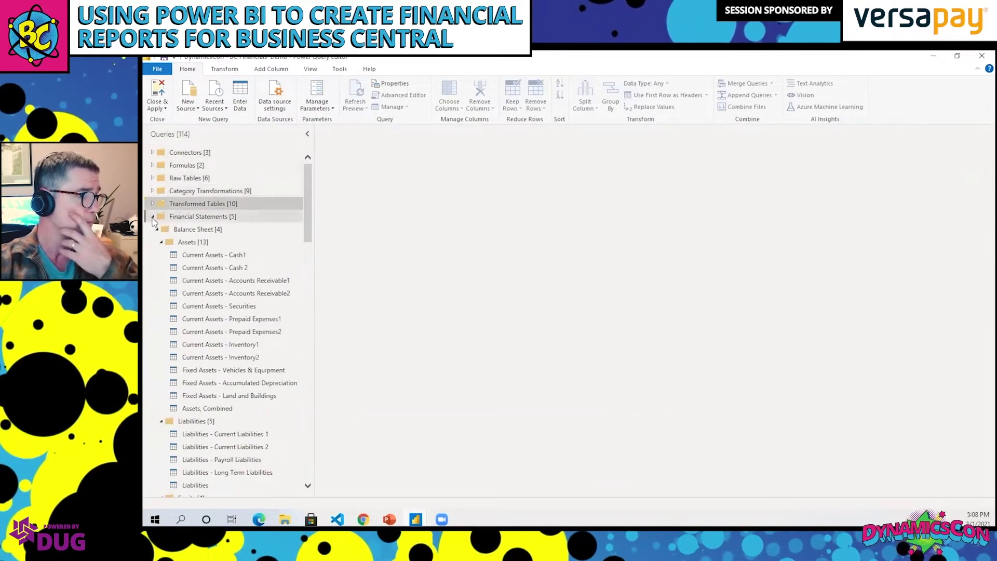
pyautogui.click(153, 217)
# Step: Expand the Connectors and OData Connectors folders and show the current value of the OData ConnectionString parameter
pyautogui.moveTo(154, 152)
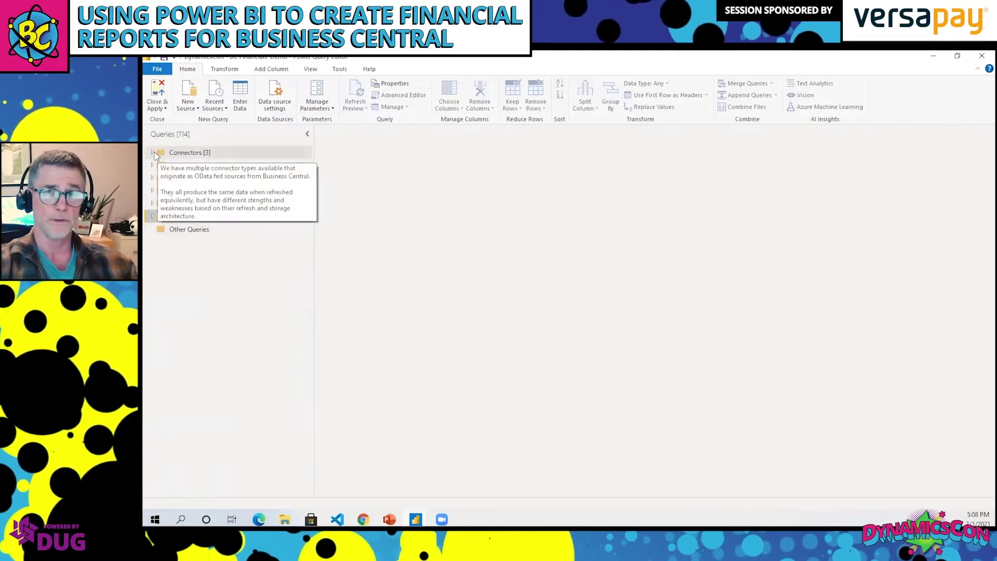
pyautogui.click(153, 152)
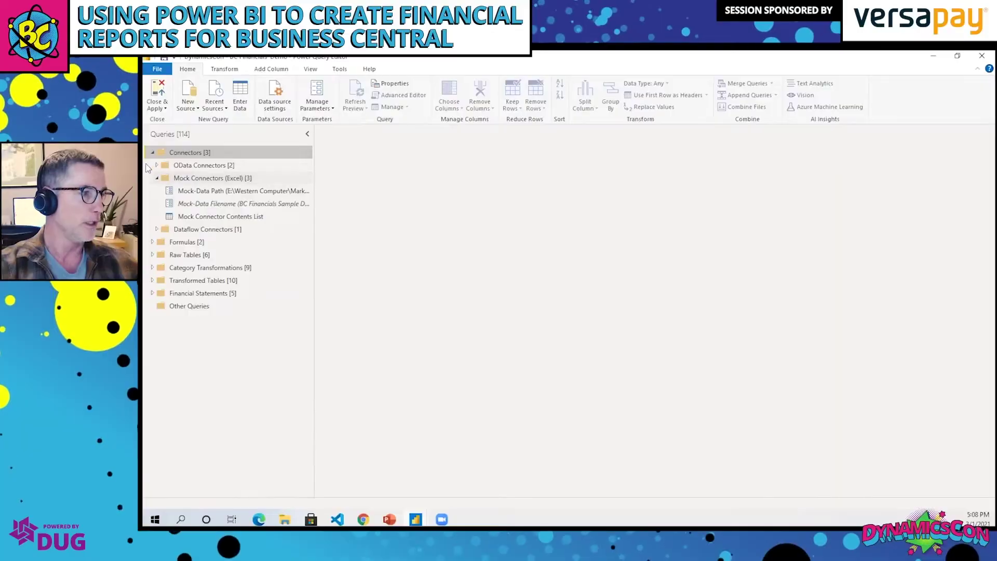
pyautogui.click(157, 165)
pyautogui.click(213, 178)
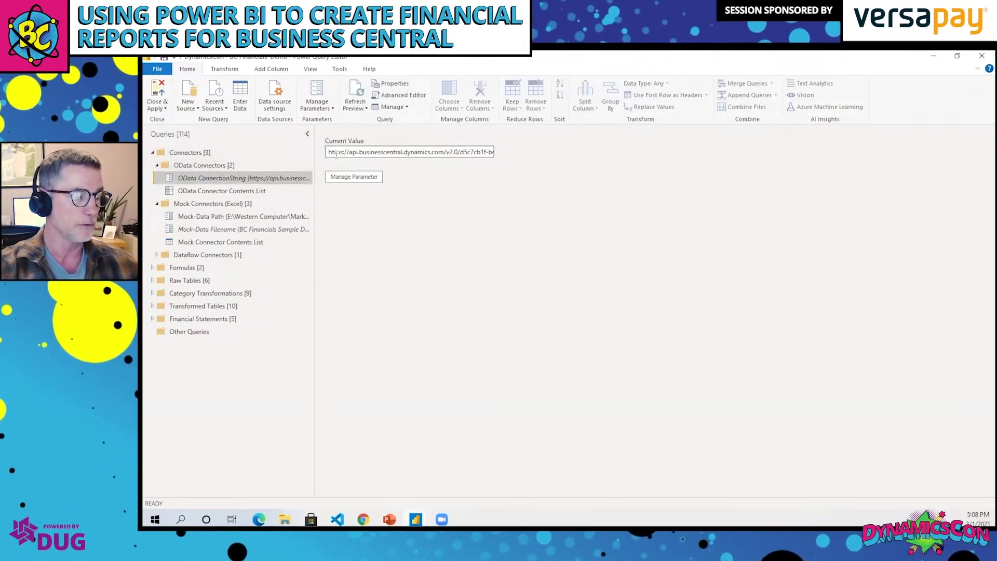
pyautogui.moveTo(381, 154); pyautogui.dragTo(293, 161)
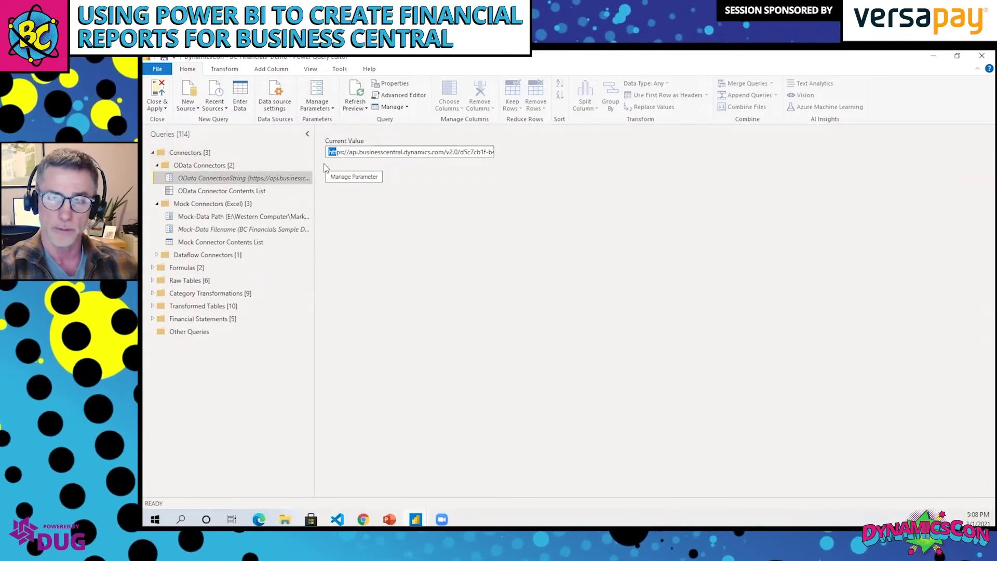
# Step: Examine the OData Connector Contents List to see which Business Central tables, including the WCI ones, are available
pyautogui.click(238, 191)
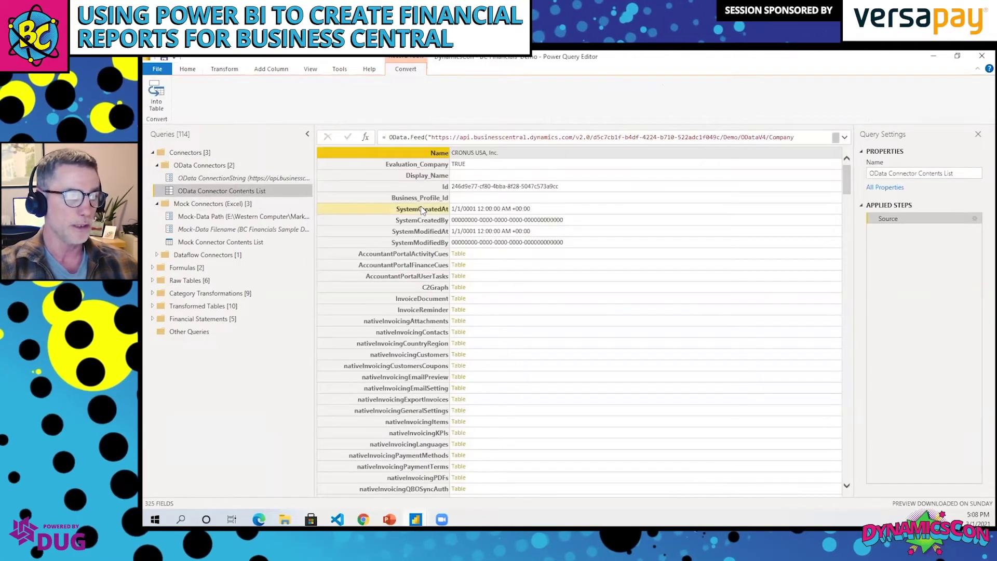
pyautogui.scroll(-10, 536, 270)
pyautogui.scroll(-20, 535, 270)
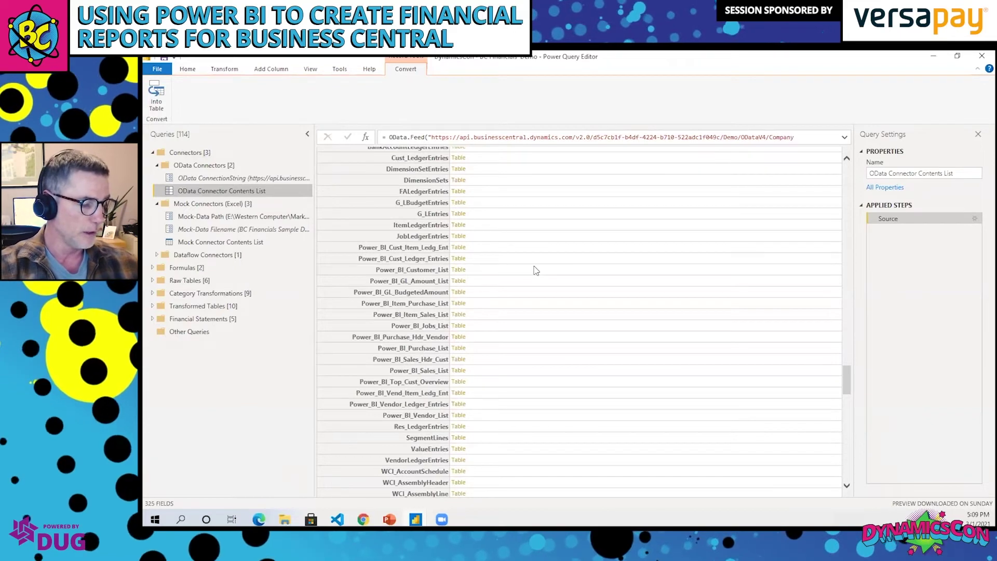
pyautogui.scroll(-15, 535, 270)
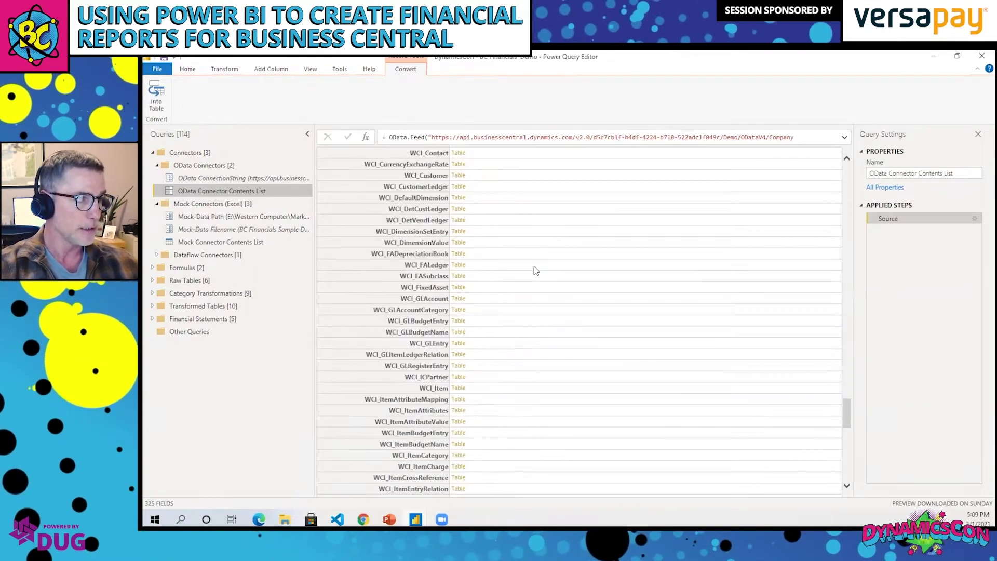
pyautogui.scroll(-20, 536, 270)
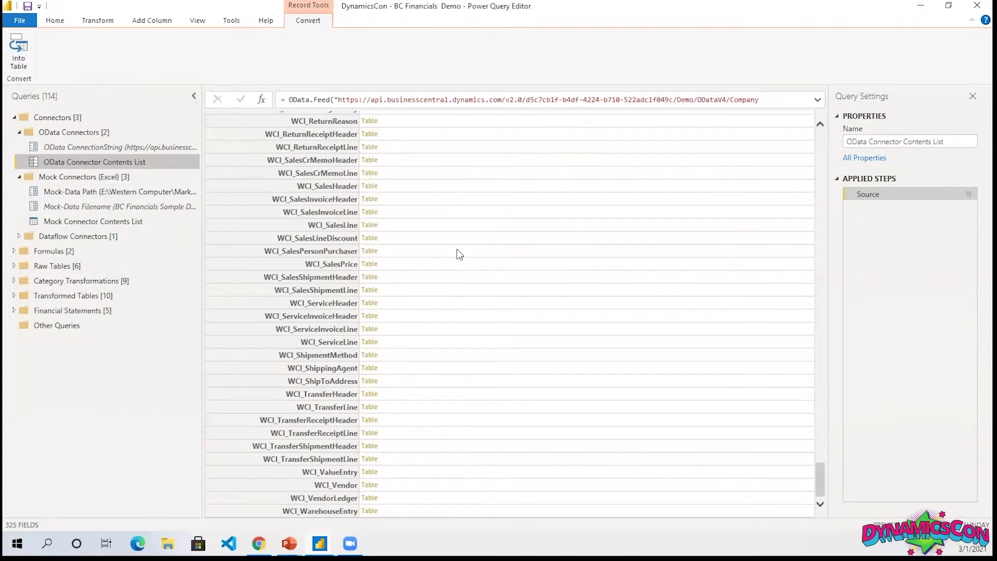
pyautogui.scroll(15, 459, 255)
pyautogui.scroll(20, 459, 254)
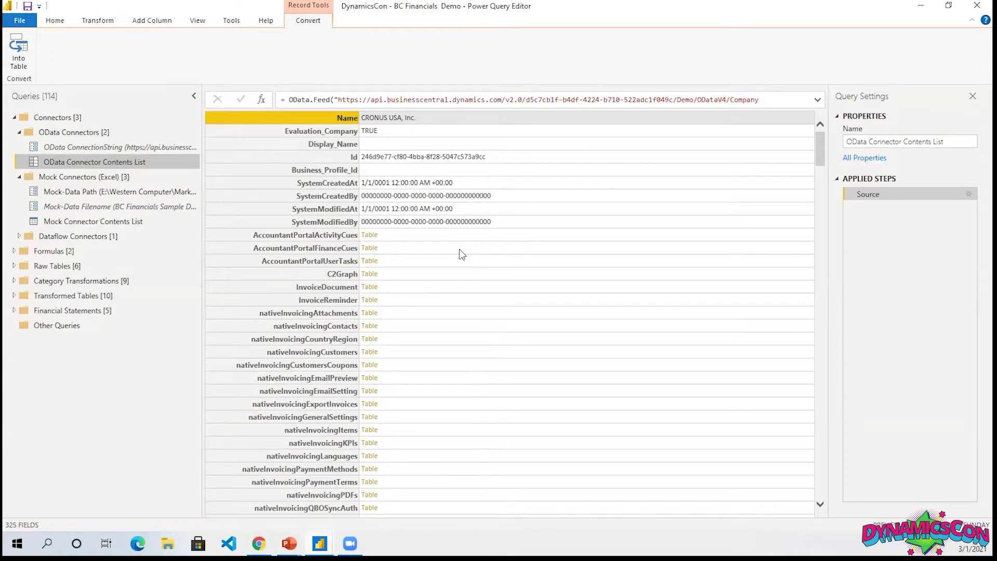
# Step: Drill into the WCI_SalesLine table from the OData Connector Contents List
pyautogui.scroll(-20, 464, 254)
pyautogui.scroll(-6, 493, 283)
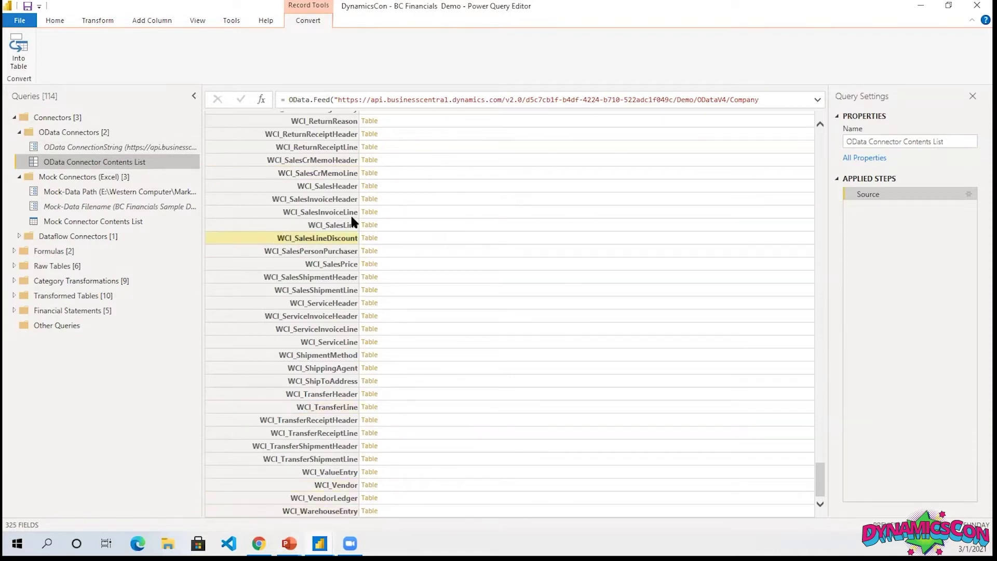
pyautogui.click(372, 225)
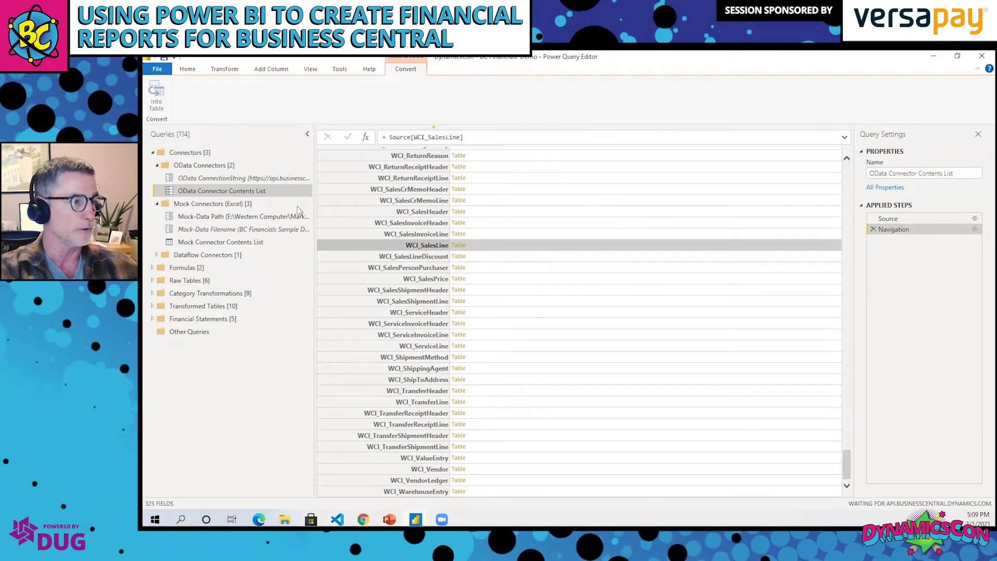
# Step: Leave the OData connectors and review the Mock-Data Path and Mock-Data Filename parameter definitions without changing them
pyautogui.click(244, 178)
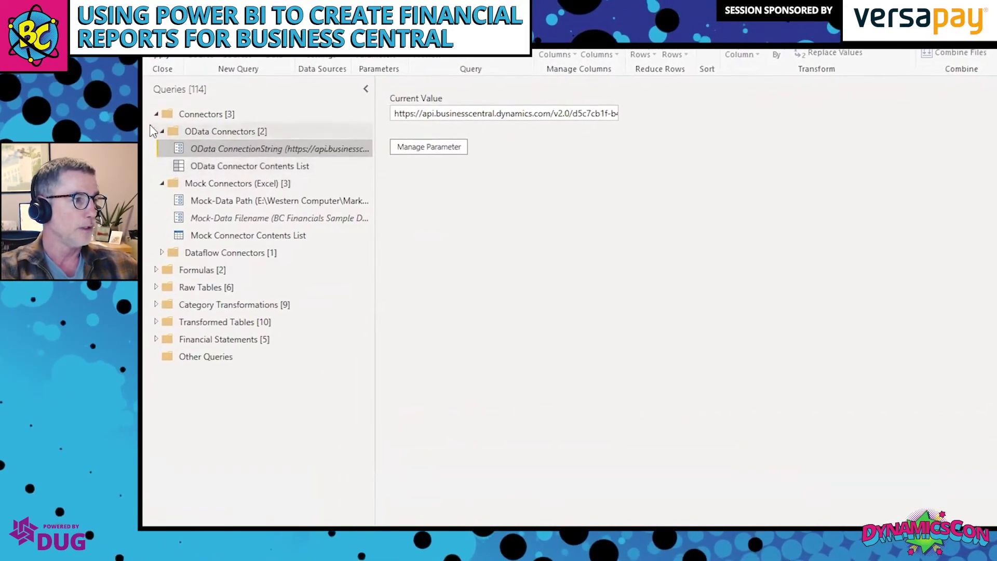
pyautogui.click(164, 130)
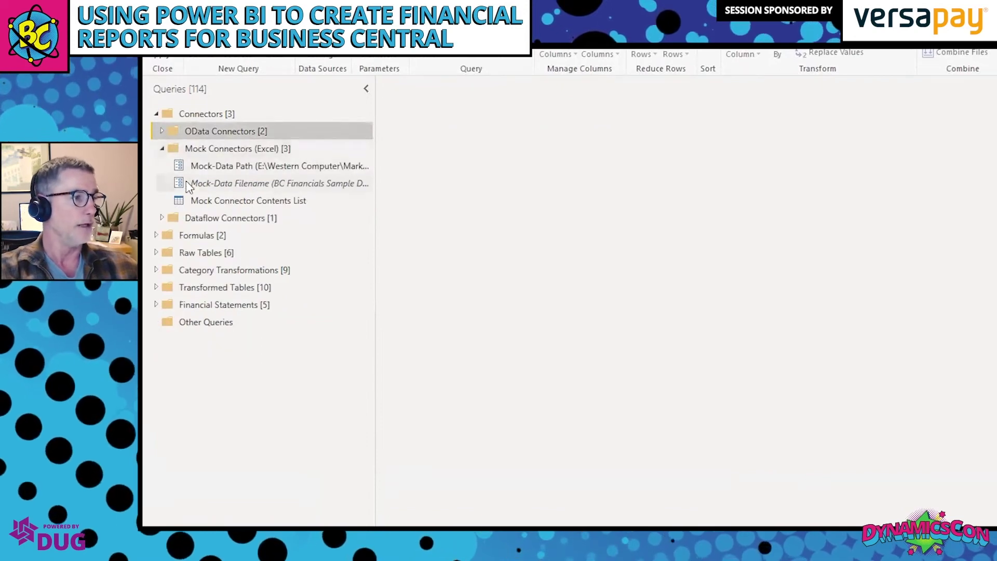
pyautogui.click(163, 149)
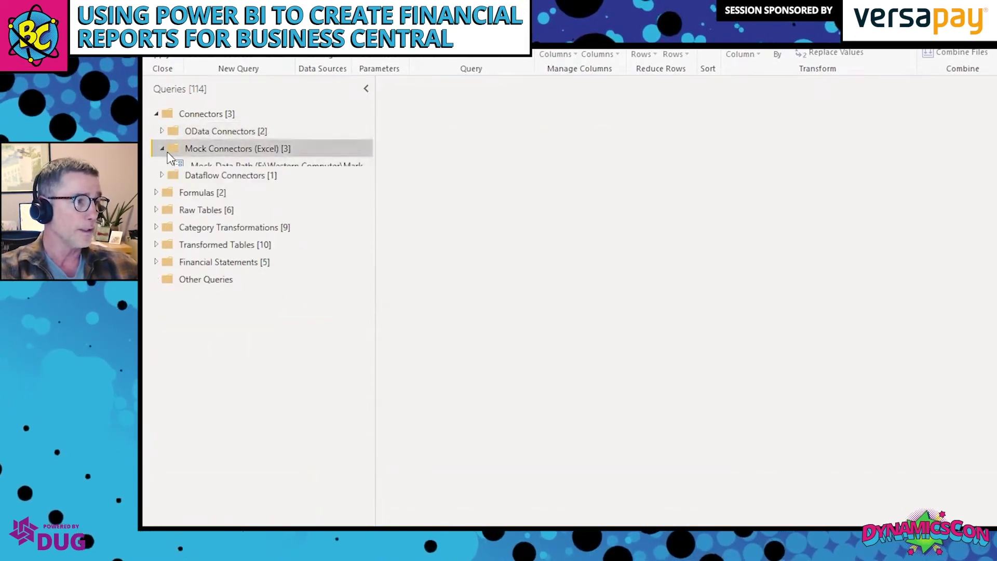
pyautogui.click(163, 149)
pyautogui.click(222, 166)
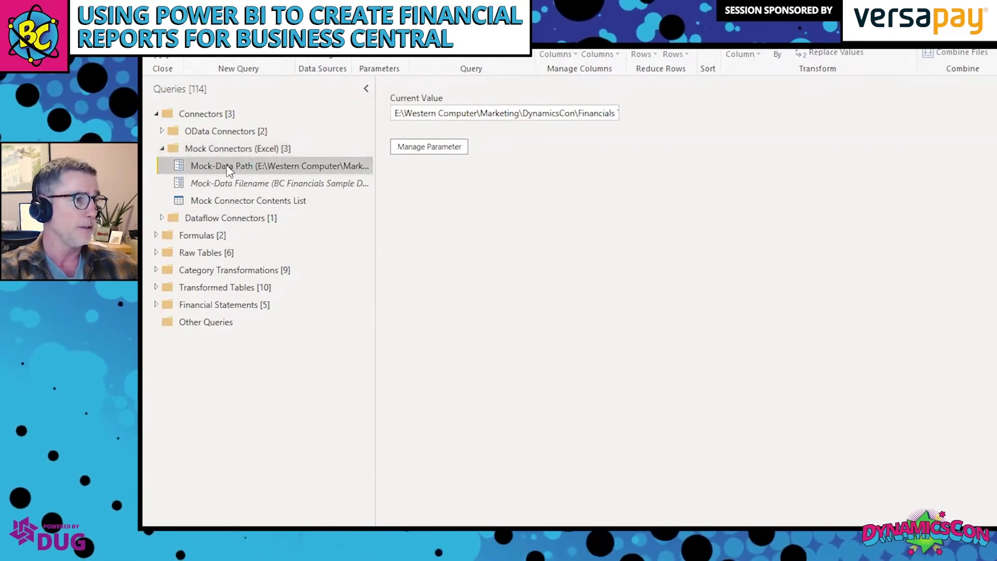
pyautogui.click(416, 149)
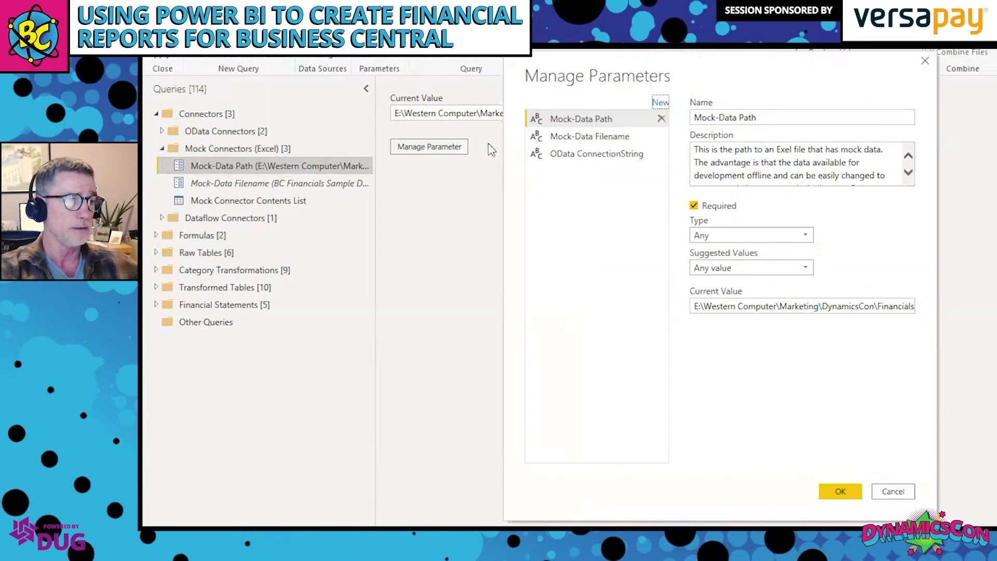
pyautogui.click(608, 137)
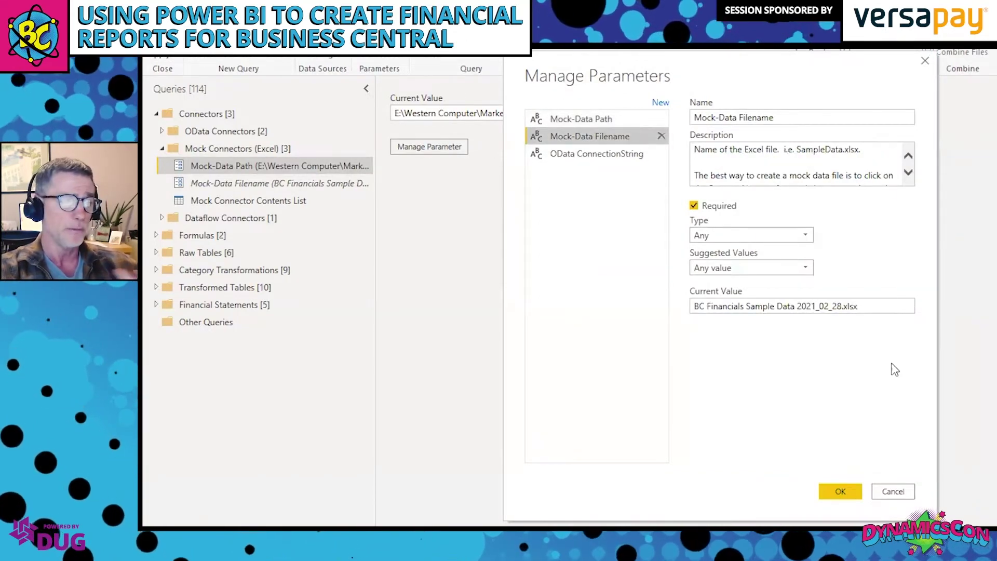
pyautogui.click(892, 493)
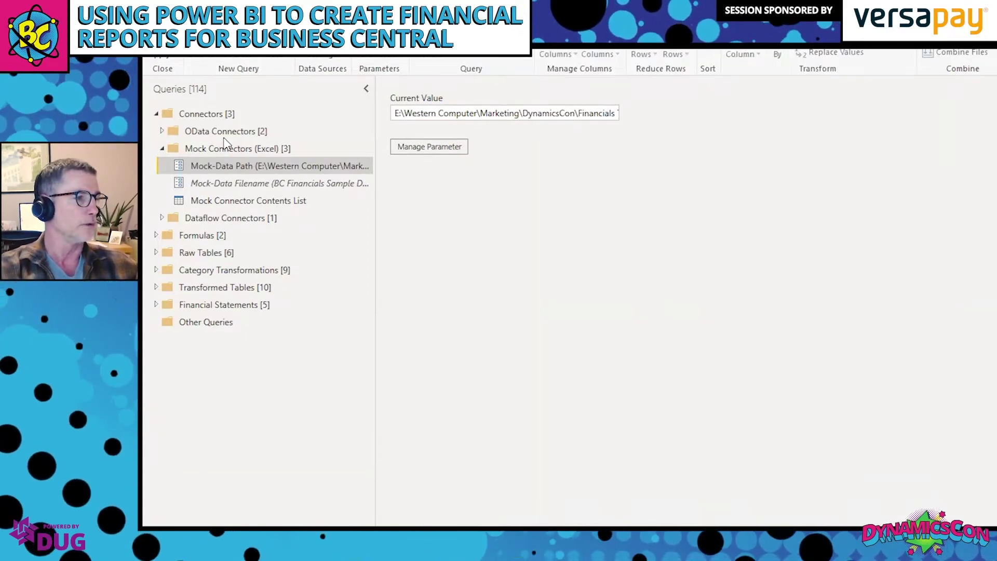
# Step: Open the Power BI DataFlow Connector query under Dataflow Connectors and remove its Navigation step
pyautogui.click(163, 150)
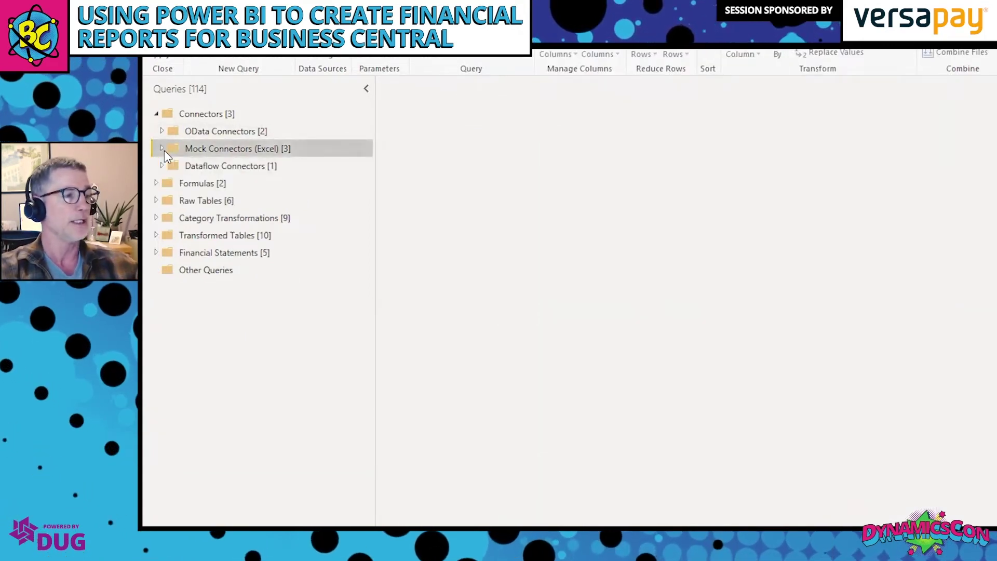
pyautogui.click(160, 166)
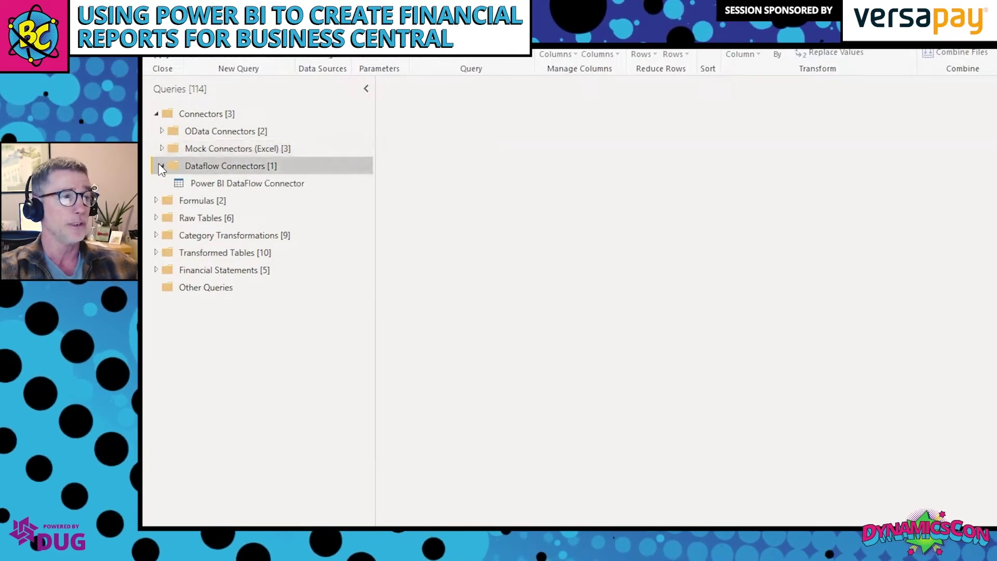
pyautogui.click(210, 187)
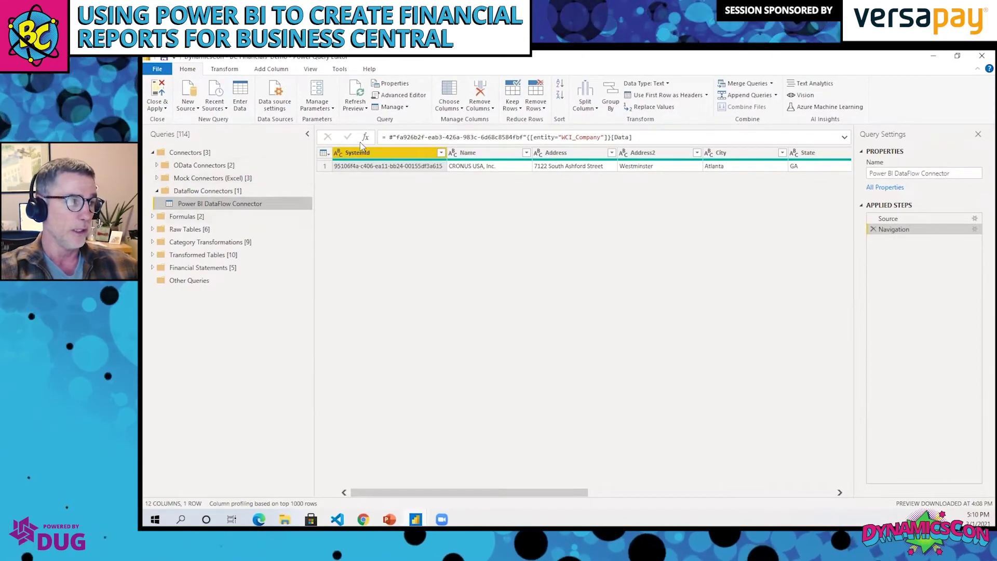
pyautogui.click(872, 232)
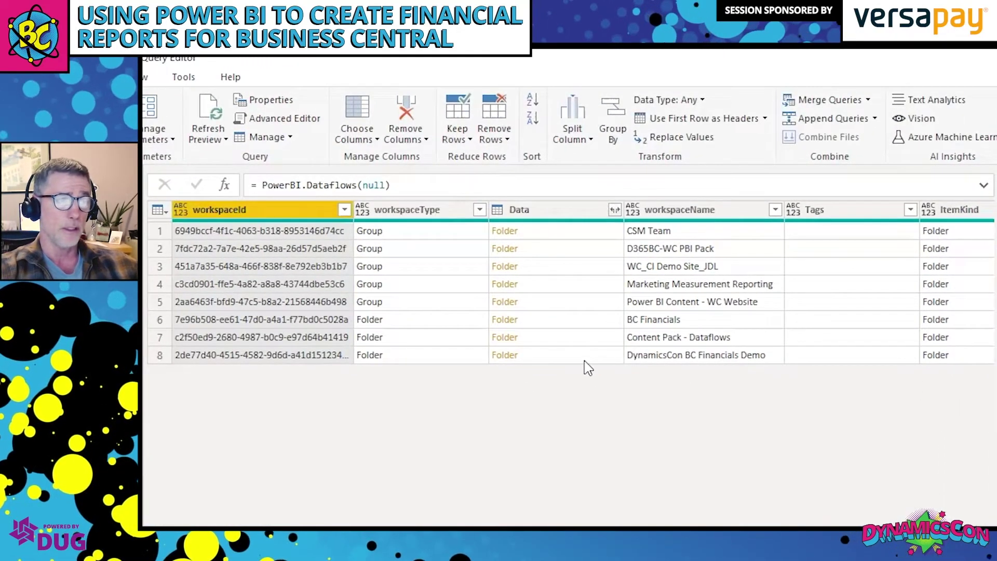
# Step: Drill through the DynamicsCon BC Financials Demo workspace and its dataflow to the WCI_GLAccount table, and remove the navigation again
pyautogui.click(504, 355)
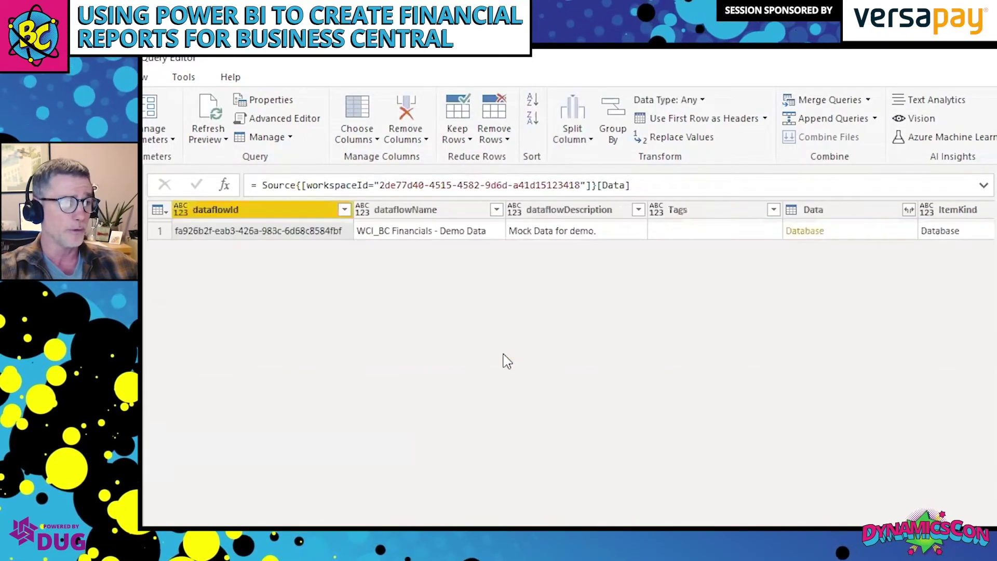
pyautogui.click(816, 239)
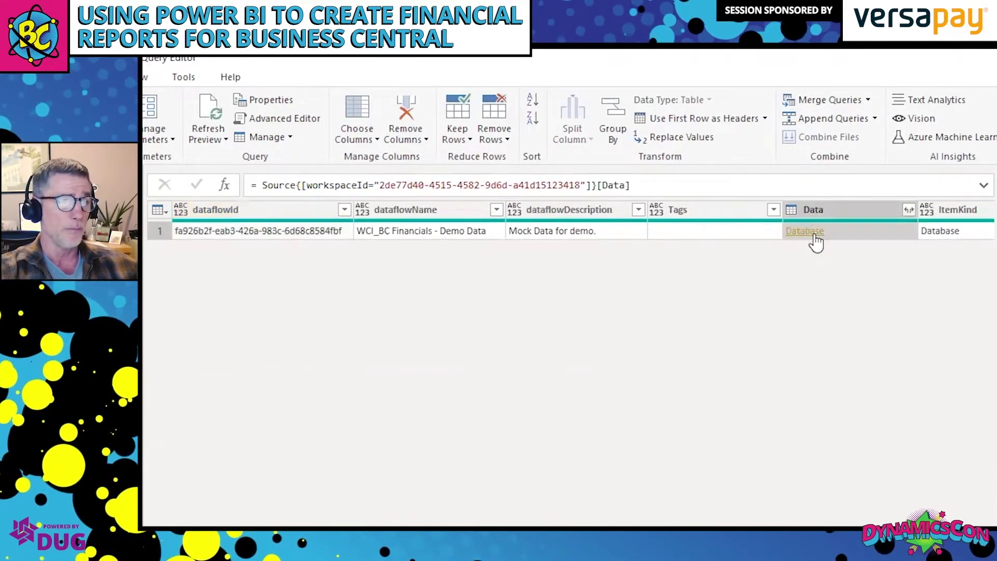
pyautogui.click(811, 233)
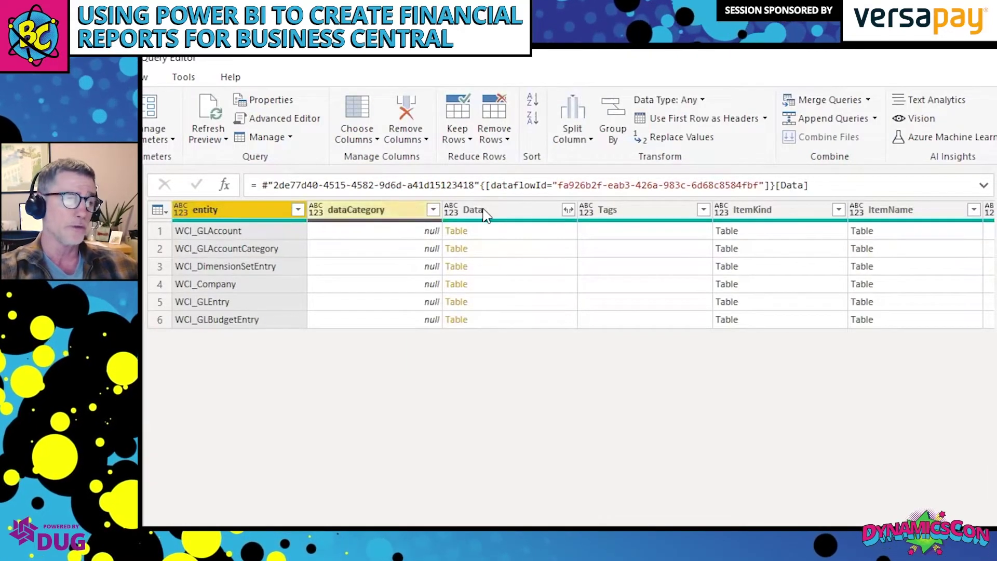
pyautogui.click(463, 235)
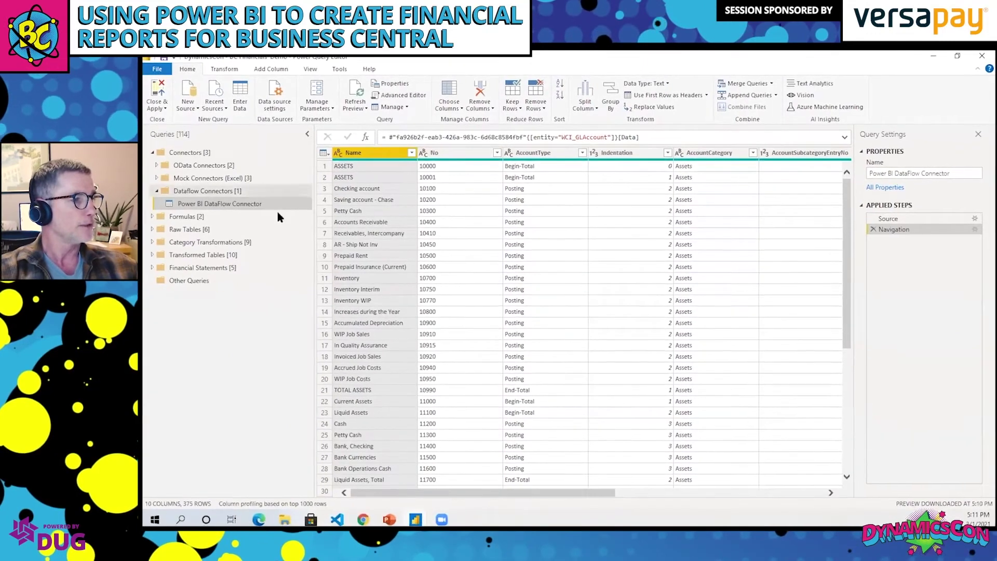
pyautogui.click(873, 229)
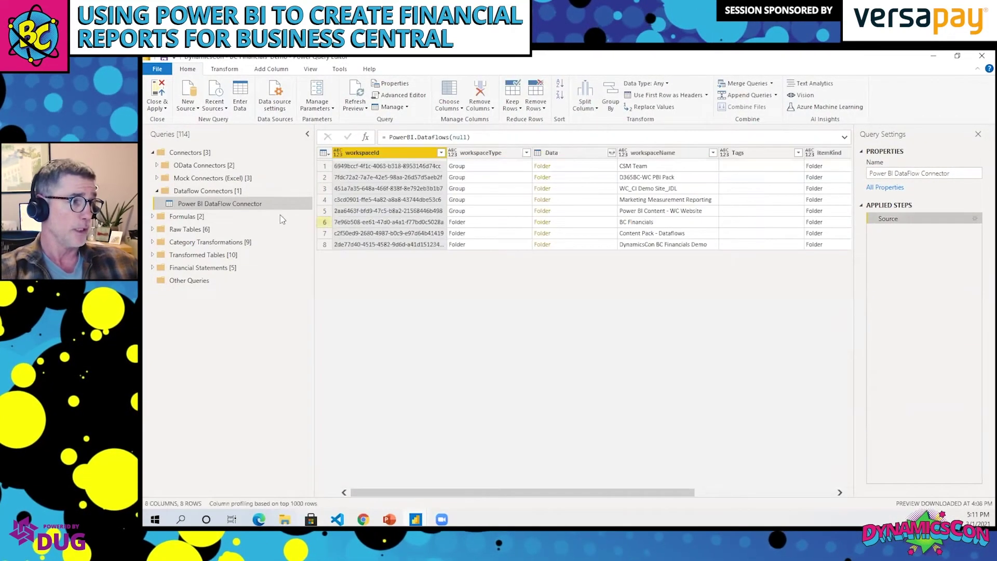
# Step: Expand the Formulas folder and examine the date and culture parameters of the Create Dates function
pyautogui.click(156, 220)
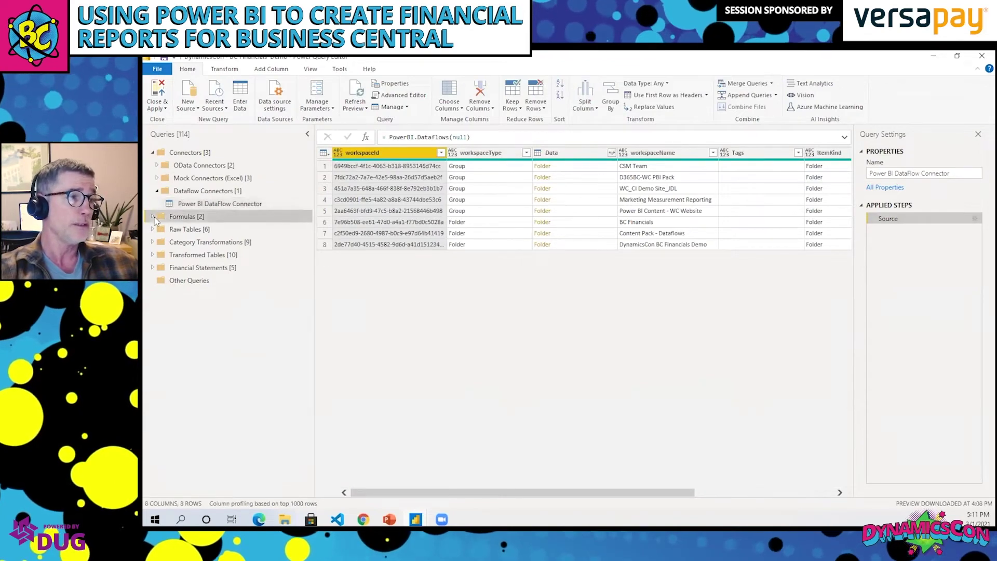
pyautogui.click(154, 218)
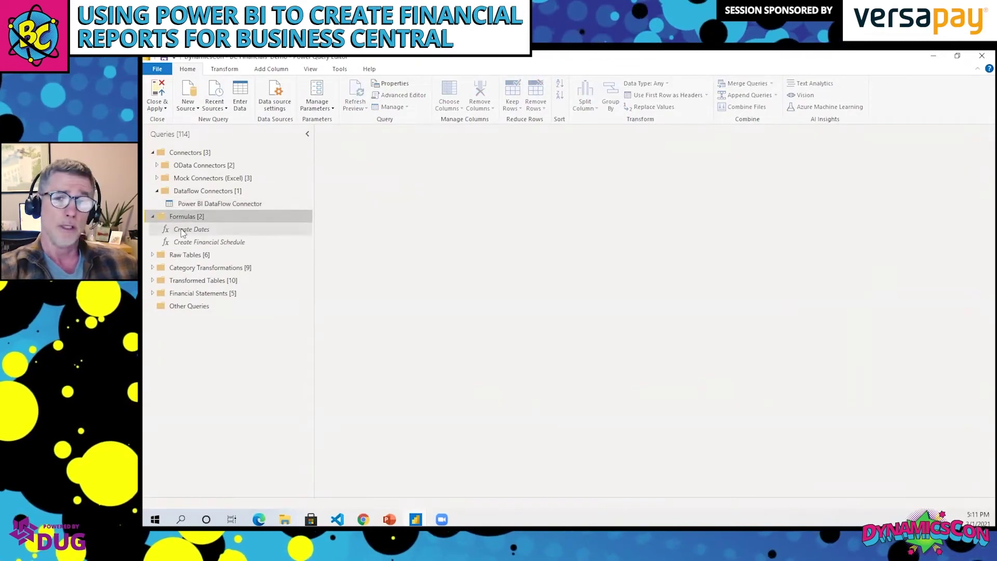
pyautogui.click(182, 231)
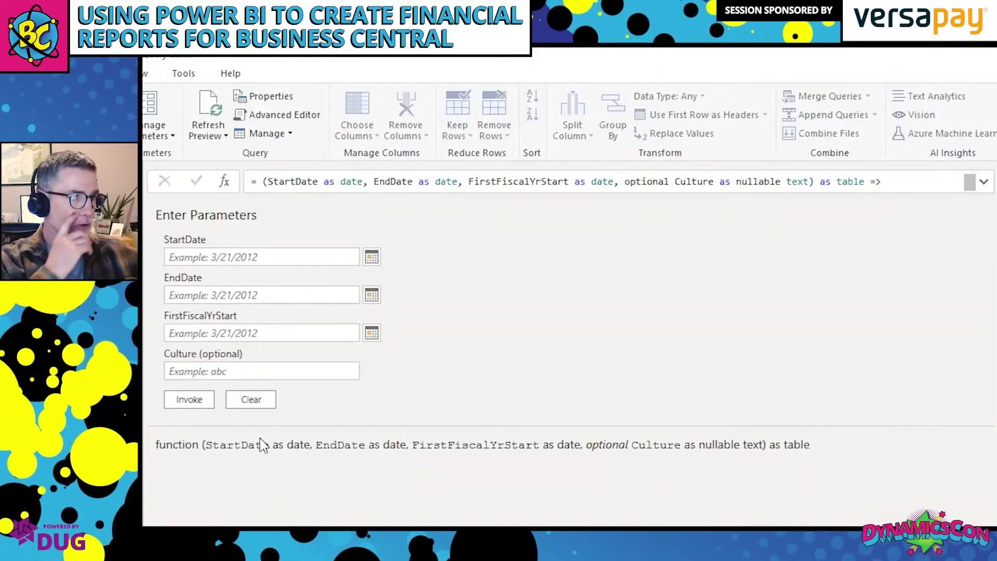
pyautogui.click(220, 262)
pyautogui.press('Tab')
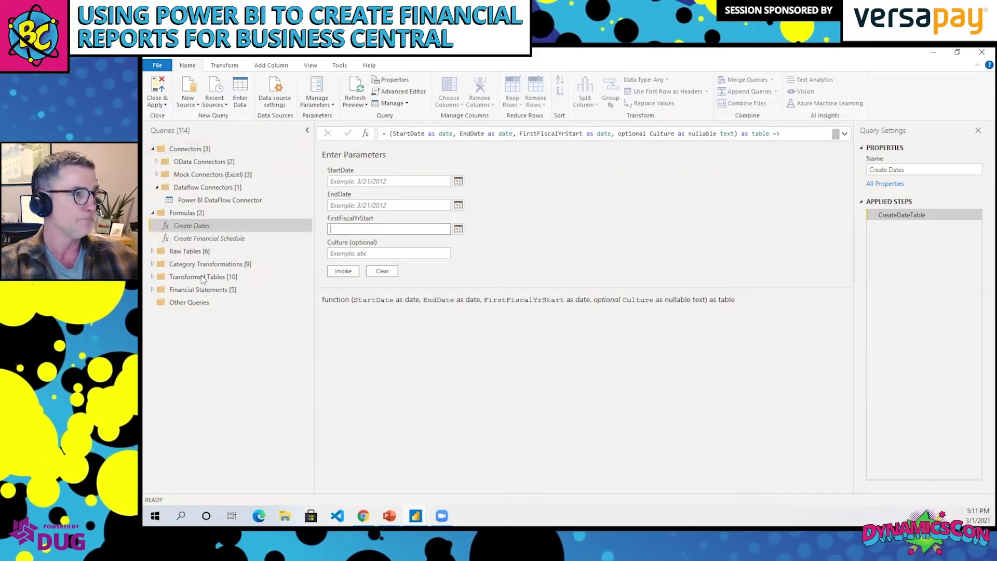
# Step: Show the parameters of the Create Financial Schedule function and list the queries in the Raw Tables folder
pyautogui.click(208, 240)
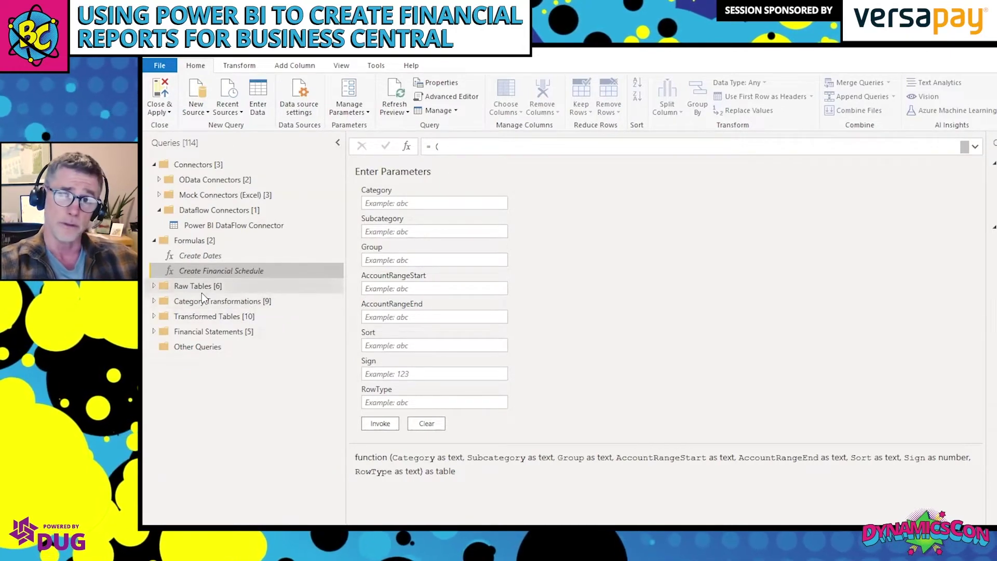
pyautogui.click(154, 287)
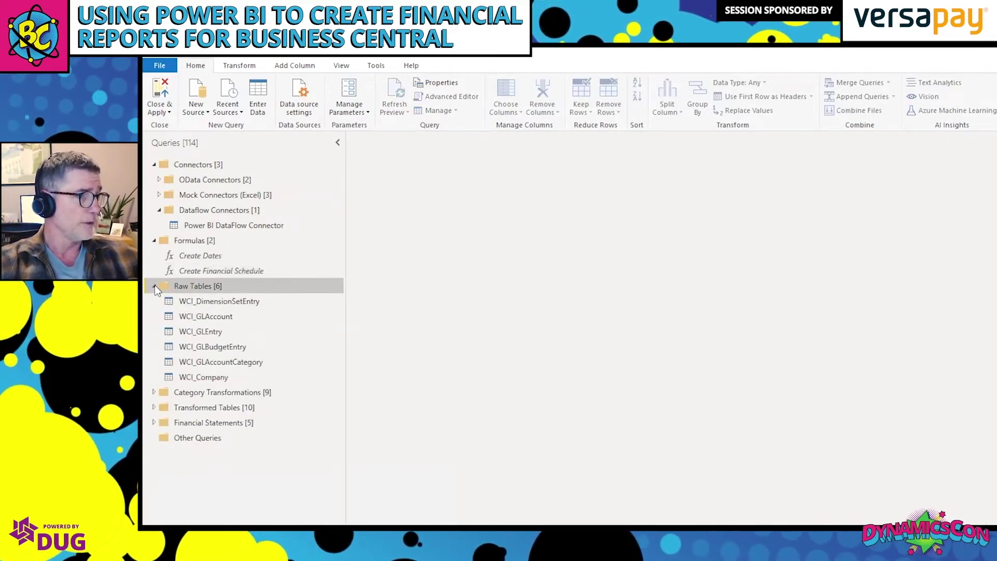
# Step: Collapse the Formulas and Dataflow Connectors folders and preview the WCI_DimensionSetEntry query in Raw Tables
pyautogui.click(155, 286)
pyautogui.click(153, 240)
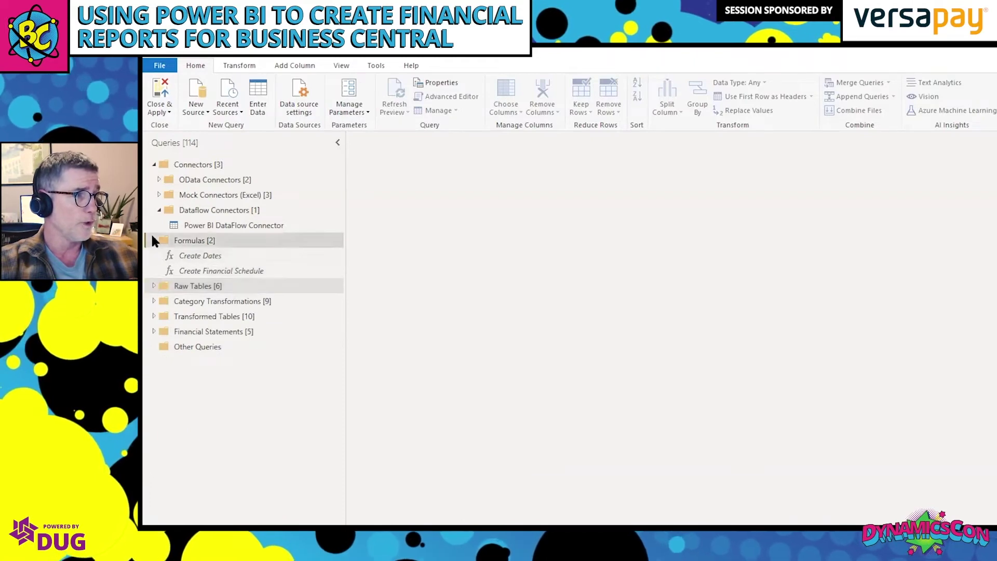
pyautogui.click(157, 210)
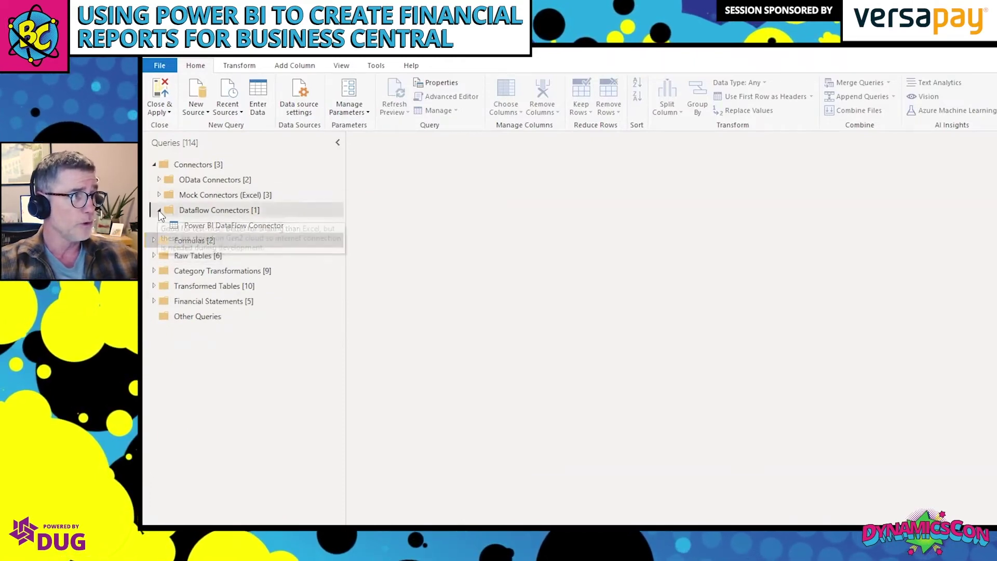
pyautogui.click(154, 241)
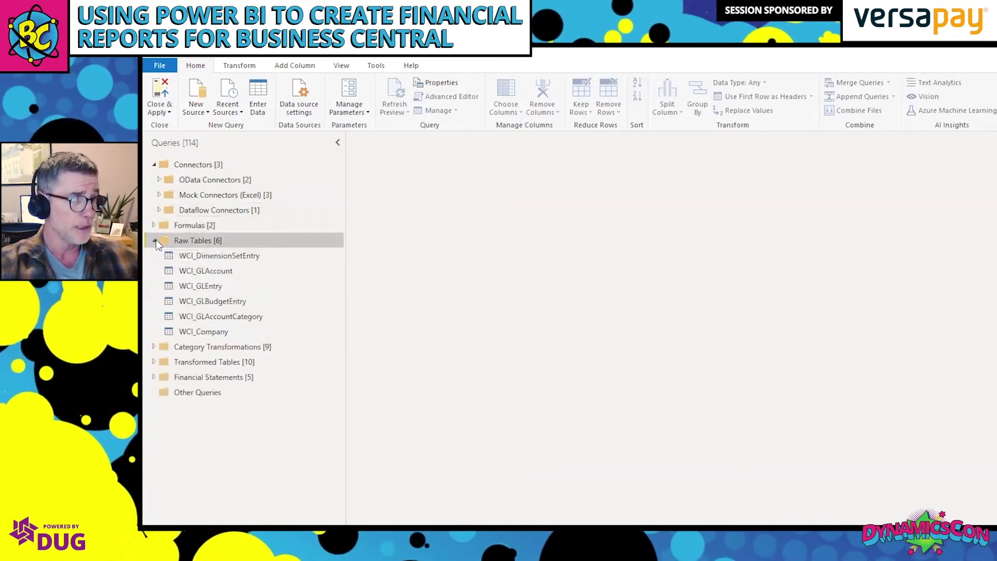
pyautogui.click(188, 256)
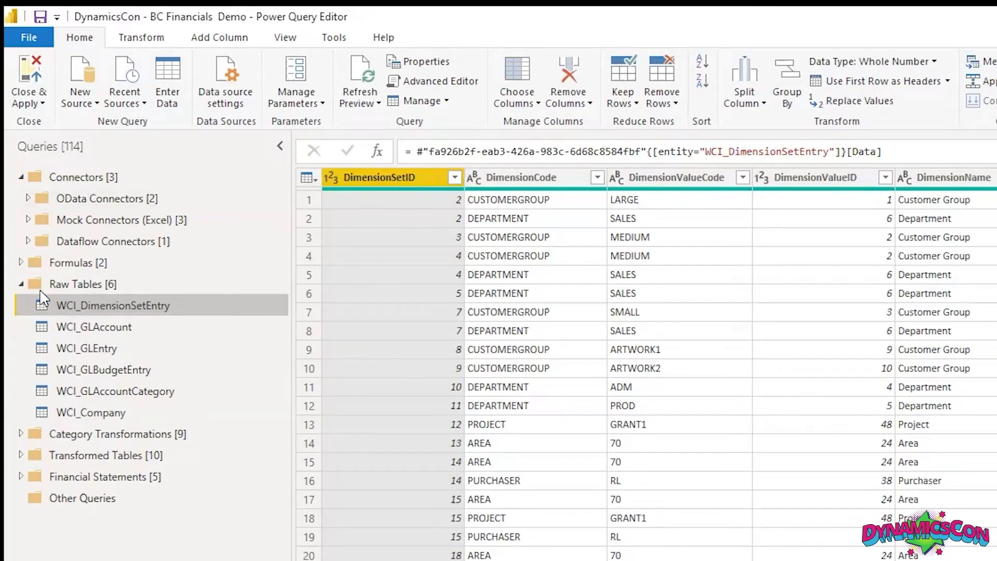
# Step: Collapse Raw Tables, list the queries in the Category Transformations folder, and collapse that folder again
pyautogui.click(21, 284)
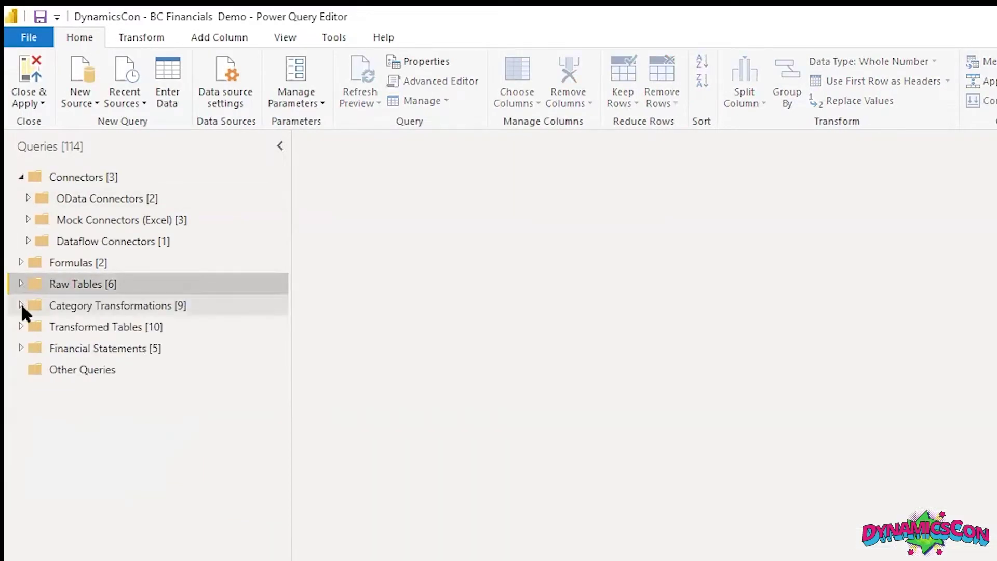
pyautogui.click(21, 304)
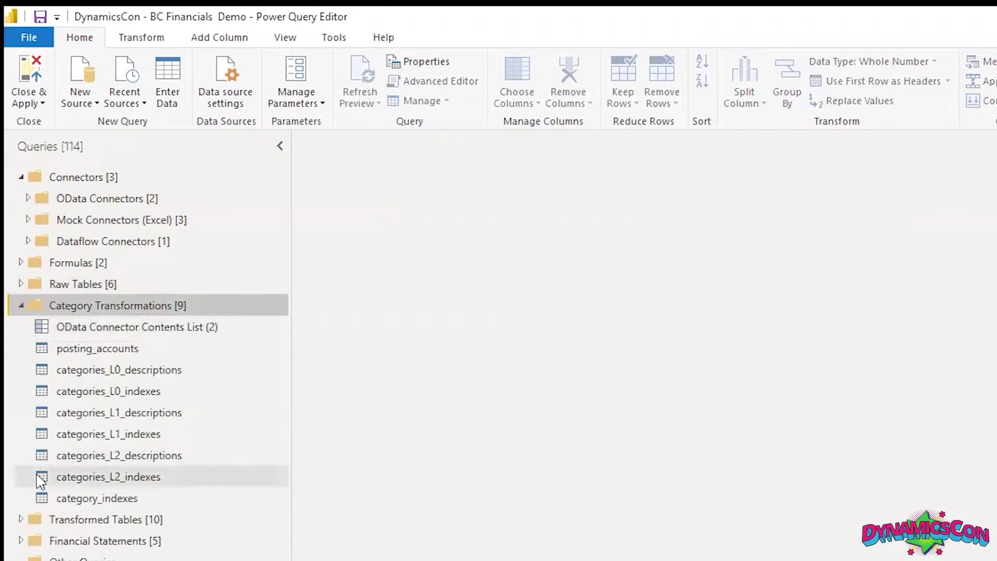
pyautogui.click(21, 305)
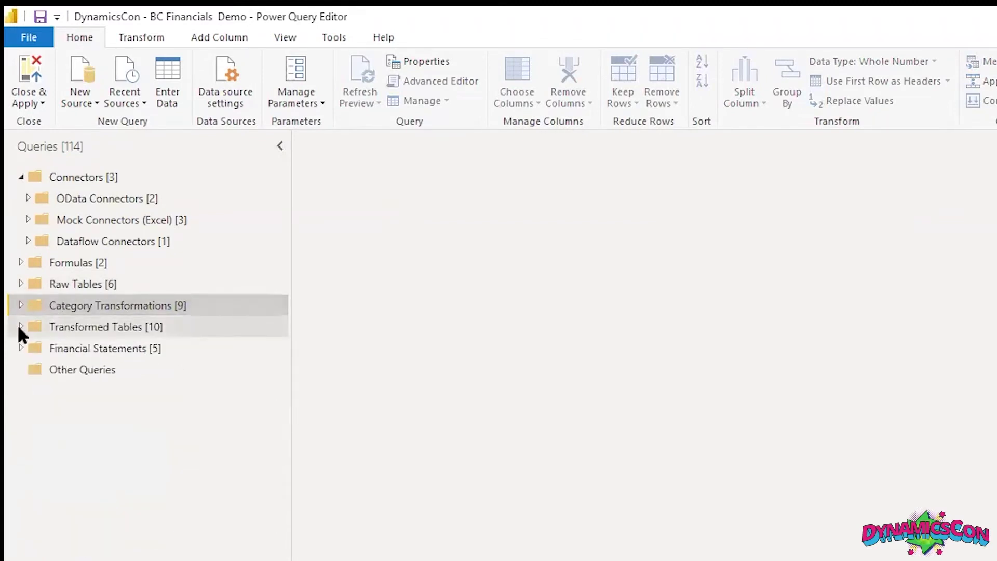
# Step: Expand Transformed Tables and review the G/L Accounts query's applied steps from Source to Added Custom
pyautogui.click(21, 327)
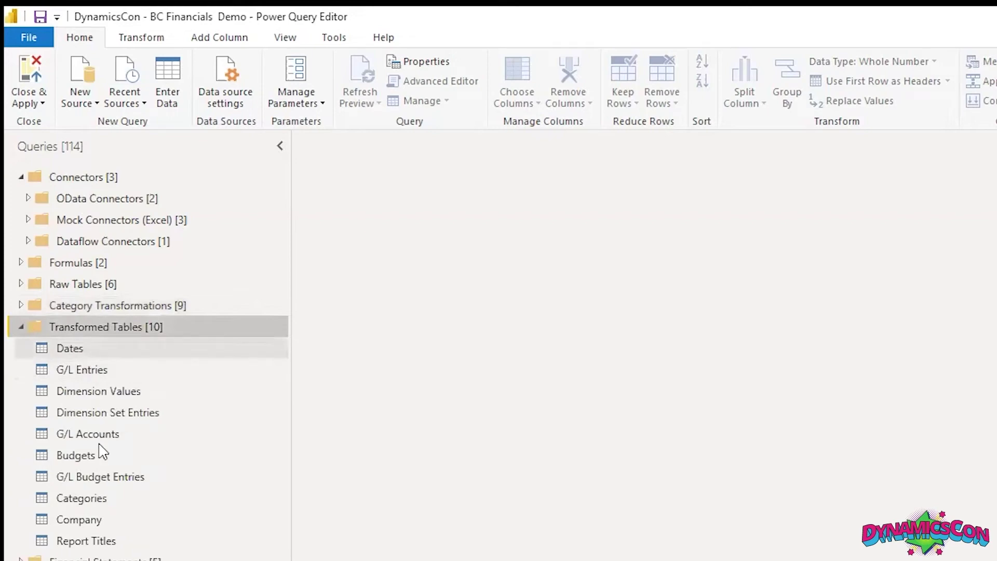
pyautogui.click(70, 343)
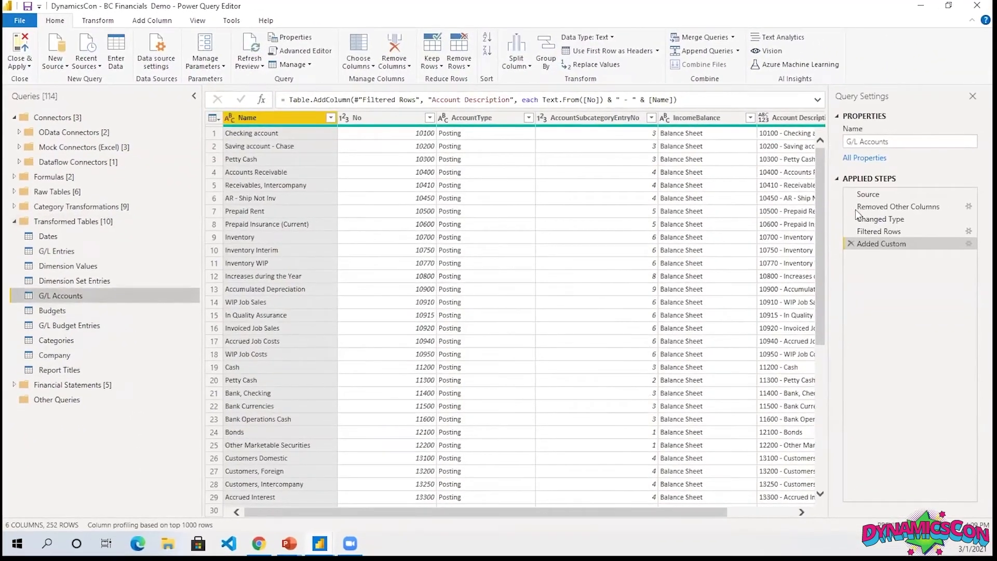
pyautogui.click(877, 196)
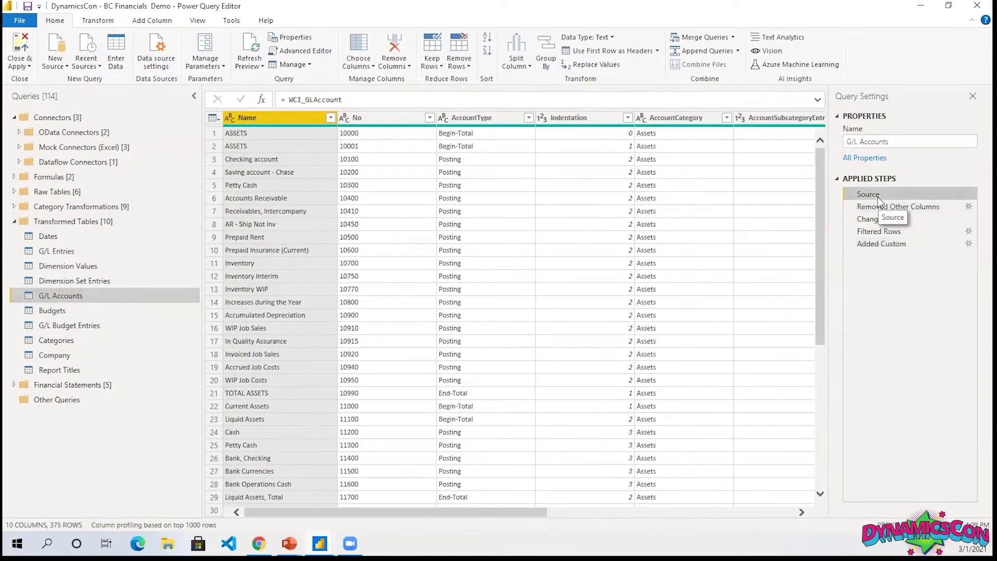
pyautogui.click(875, 208)
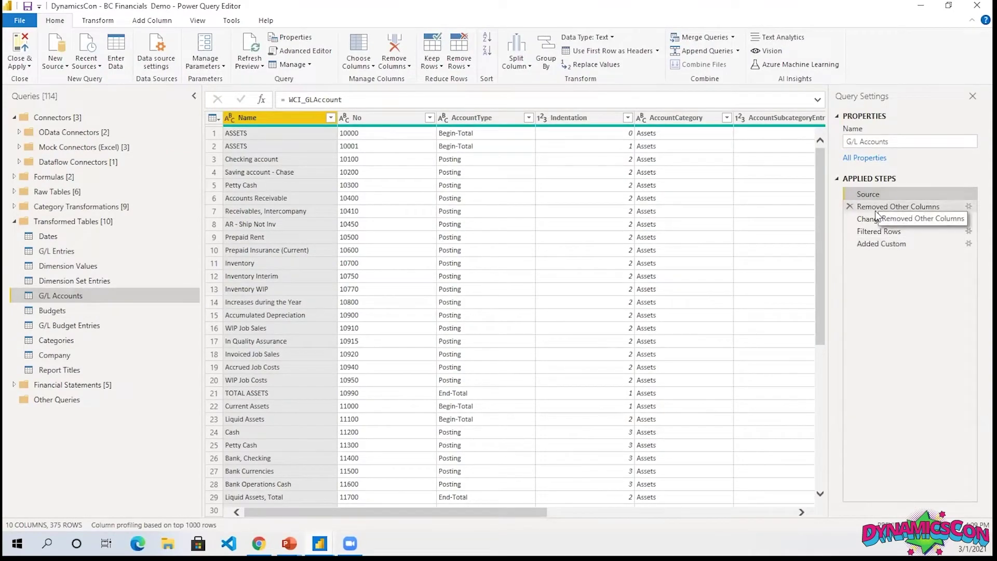
pyautogui.click(876, 249)
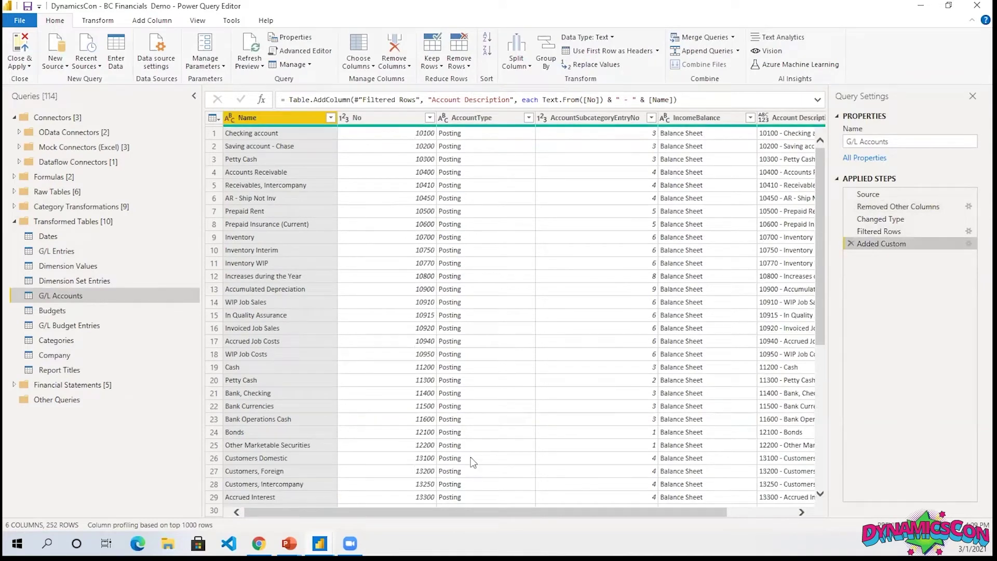
# Step: Collapse Transformed Tables and expand the Cash Flow Statement folder under Financial Statements
pyautogui.moveTo(445, 511); pyautogui.dragTo(82, 384)
pyautogui.doubleClick(71, 385)
pyautogui.click(14, 221)
pyautogui.click(21, 266)
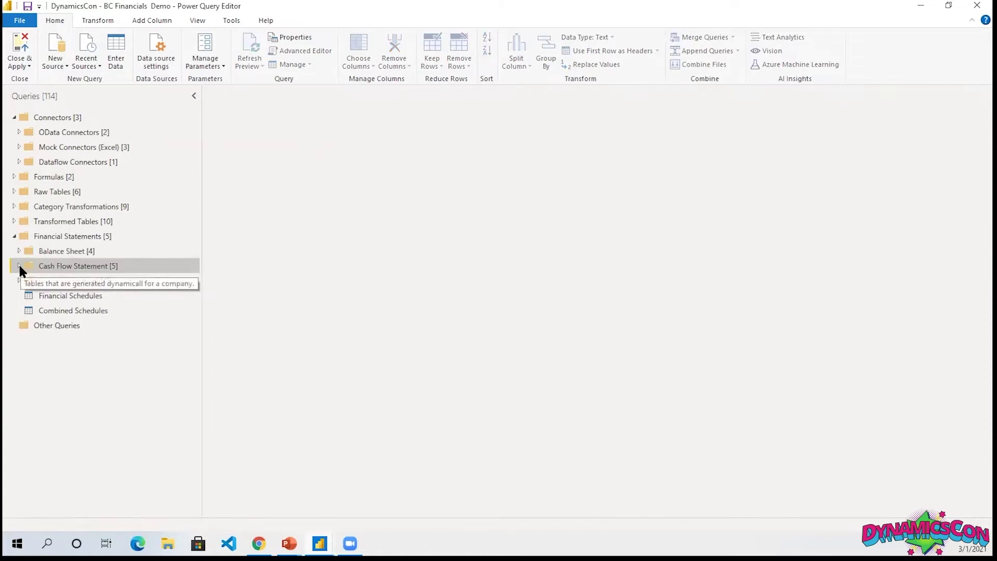
pyautogui.click(19, 266)
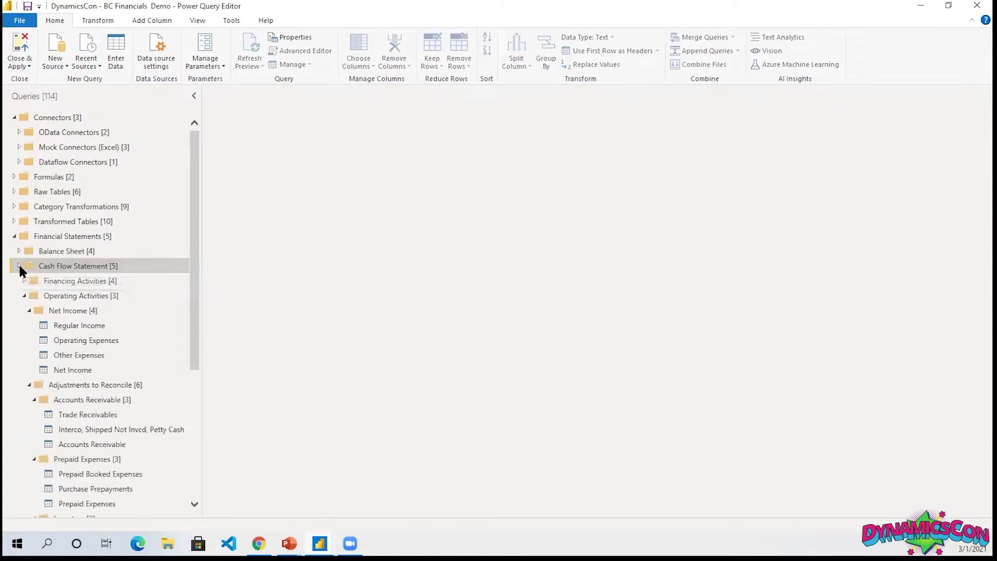
# Step: Collapse Operating Activities and Change in Value, and preview the vehicles, land and buildings, and equipment queries under Accumulated Depreciation
pyautogui.click(24, 296)
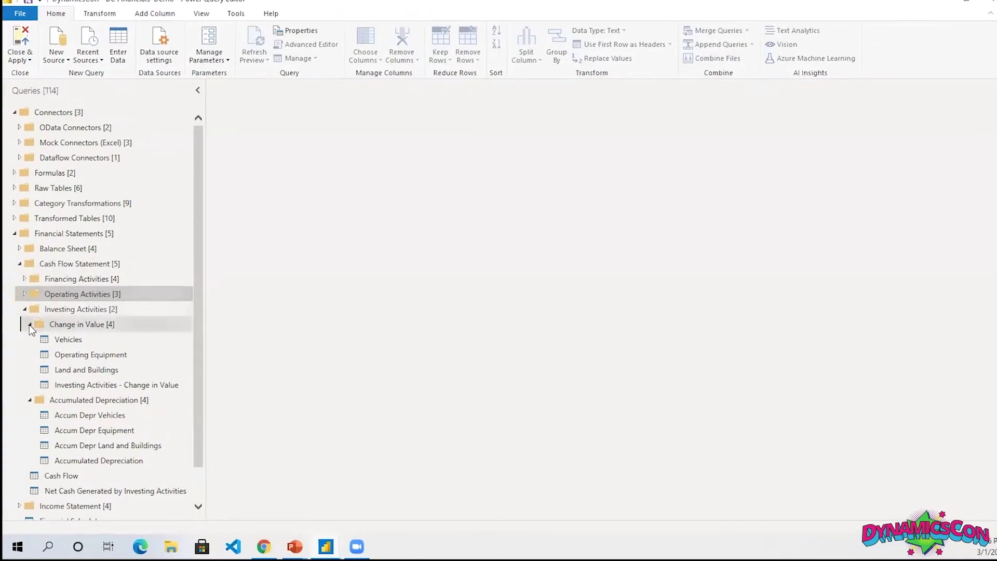
pyautogui.click(29, 325)
pyautogui.click(55, 356)
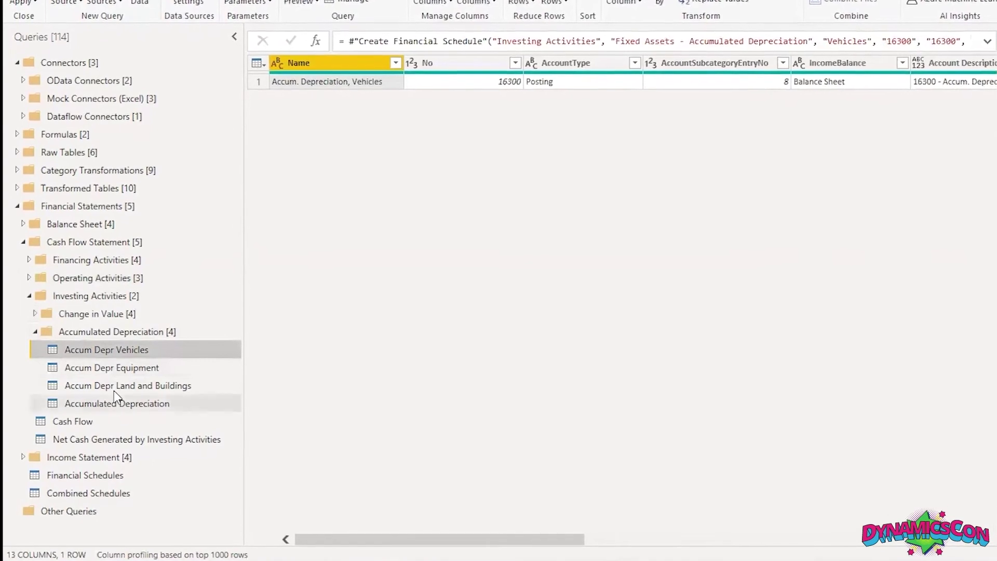
pyautogui.click(114, 387)
pyautogui.click(113, 367)
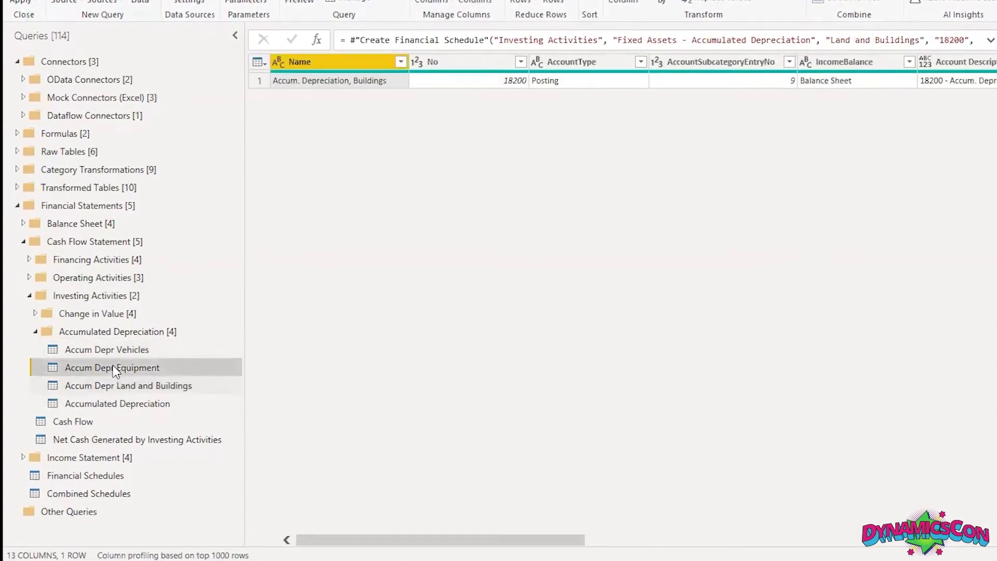
# Step: Review the Create Financial Schedule parameters of the Regular Income query under Operating Activities, closing them without changes, and collapse Financial Statements
pyautogui.click(29, 277)
pyautogui.click(82, 313)
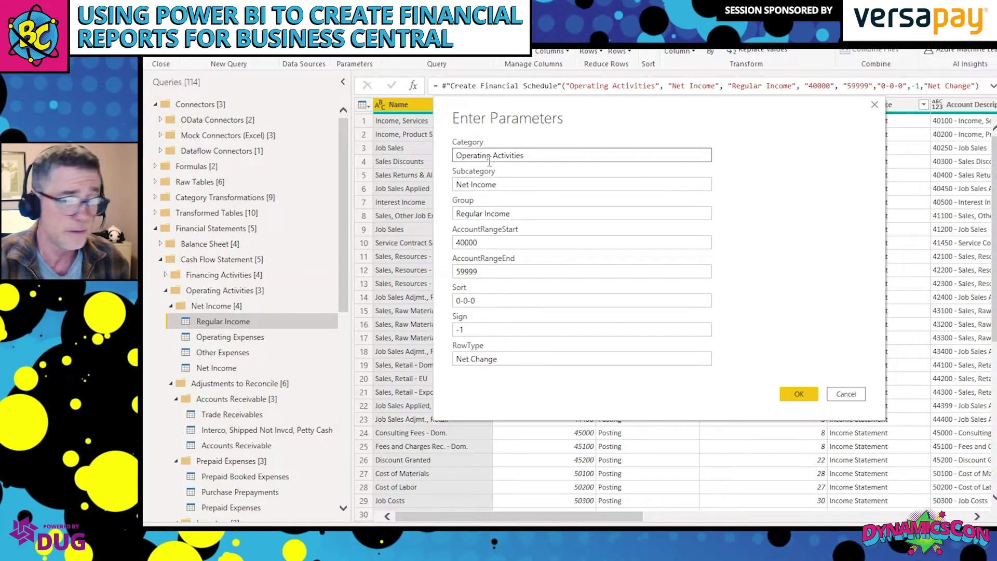
pyautogui.click(842, 395)
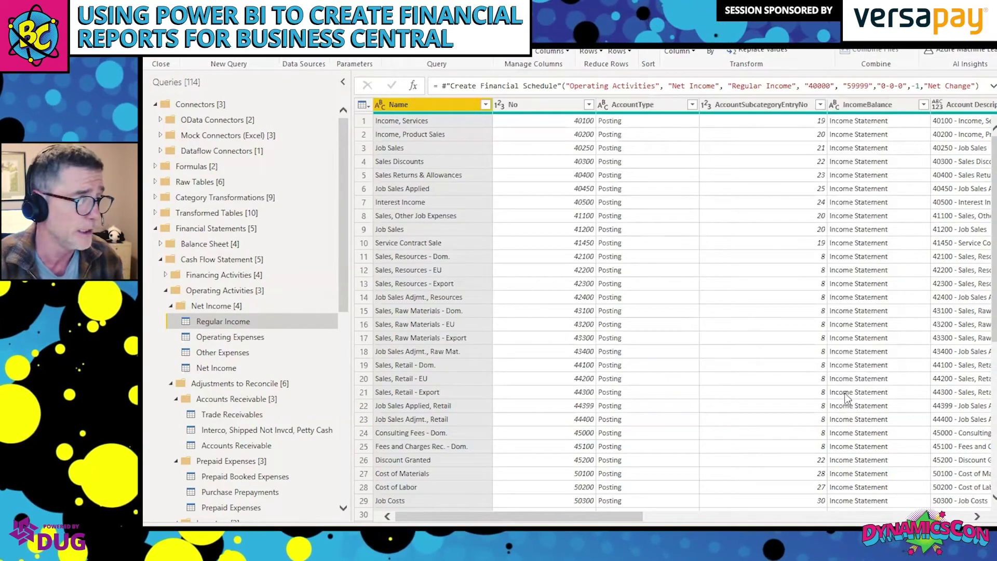
pyautogui.click(156, 232)
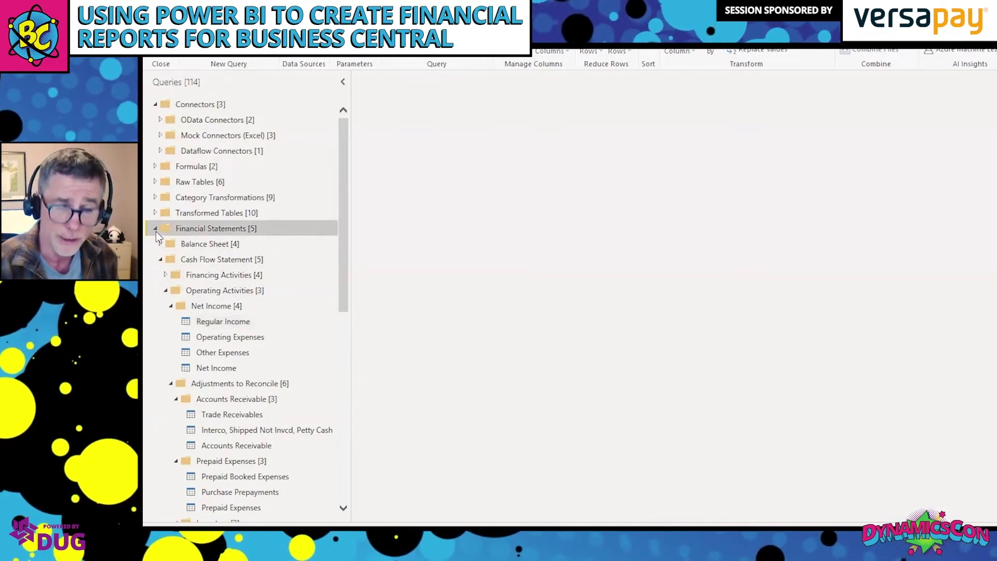